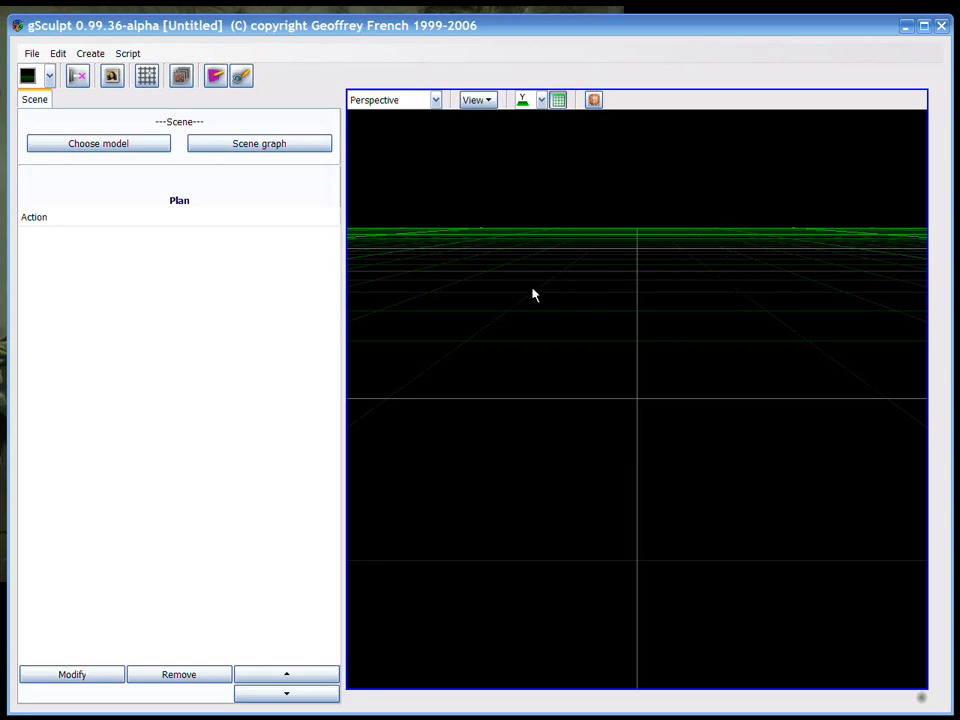
- Open head.gpx from the gSculpt examples folder and bring the head up close in a three-quarter view
{"action": "left_click", "coordinate": [32, 53]}
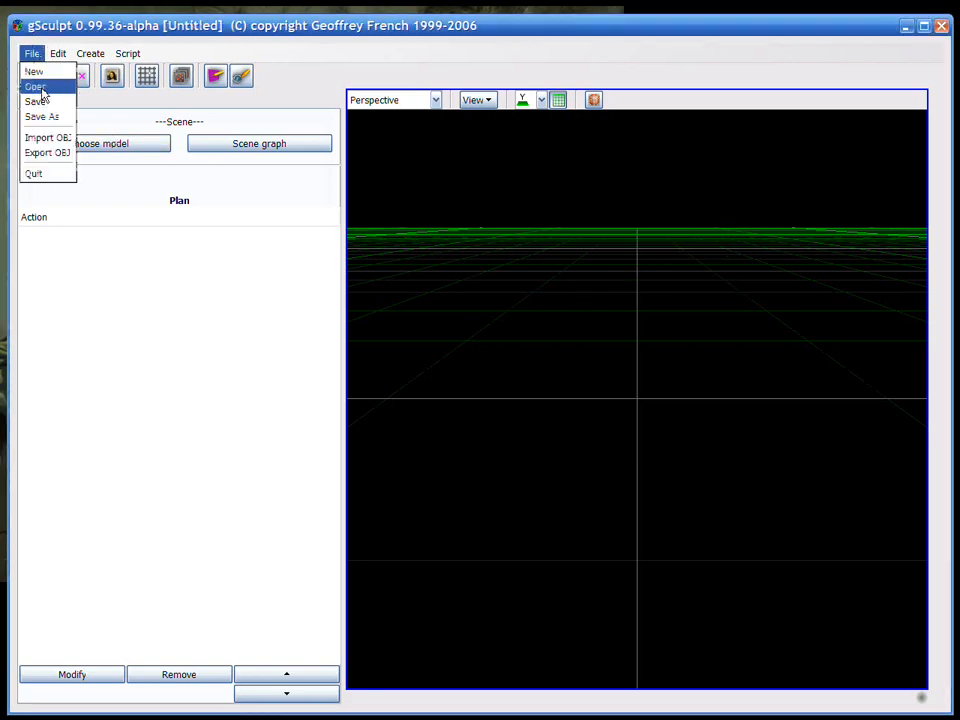
{"action": "left_click", "coordinate": [40, 88]}
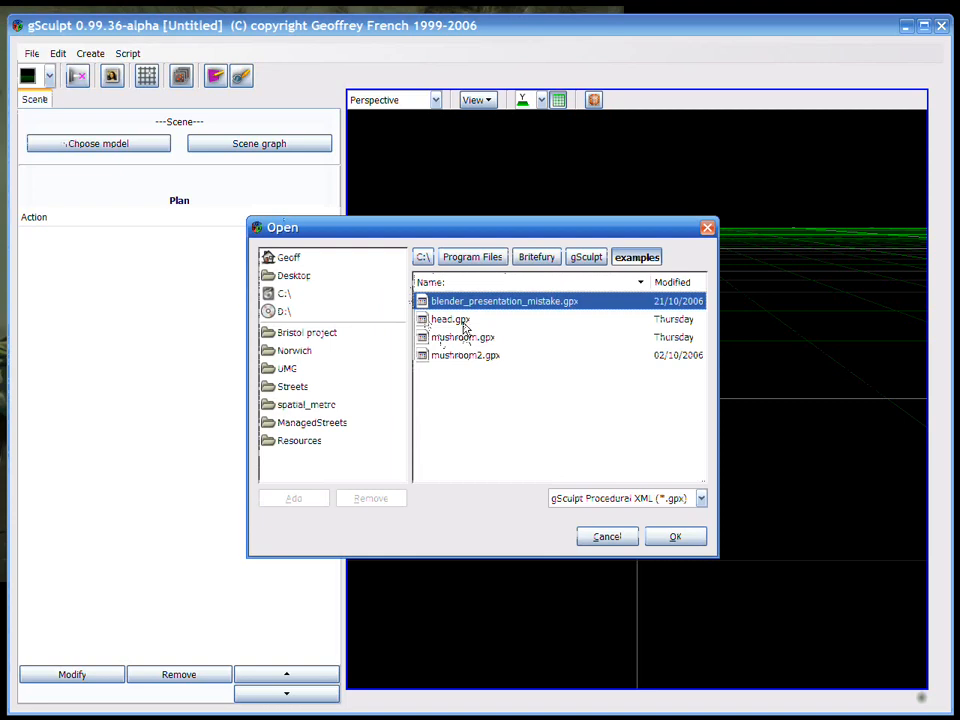
{"action": "left_click", "coordinate": [462, 321]}
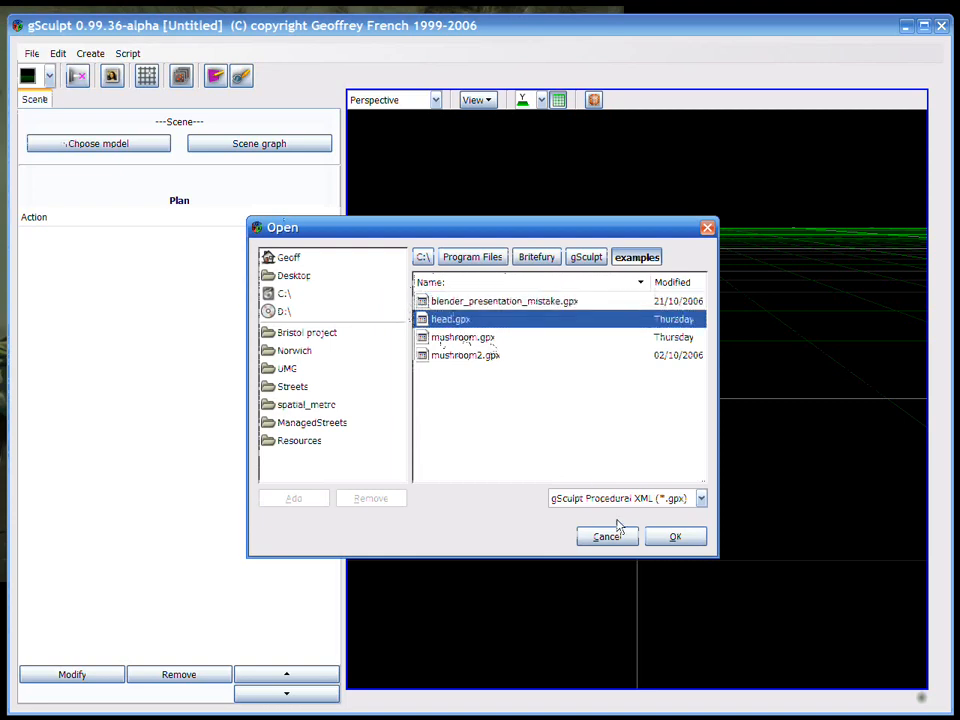
{"action": "left_click", "coordinate": [672, 537]}
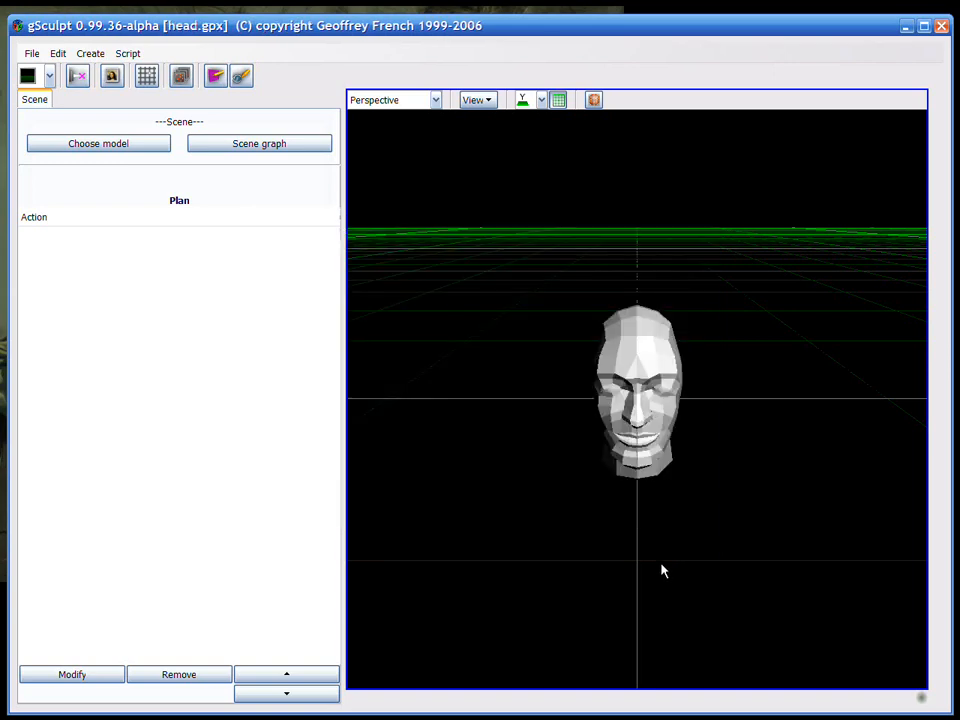
{"action": "middle_click_drag", "start_coordinate": [705, 477], "coordinate": [600, 455]}
{"action": "right_click_drag", "start_coordinate": [600, 455], "coordinate": [688, 476]}
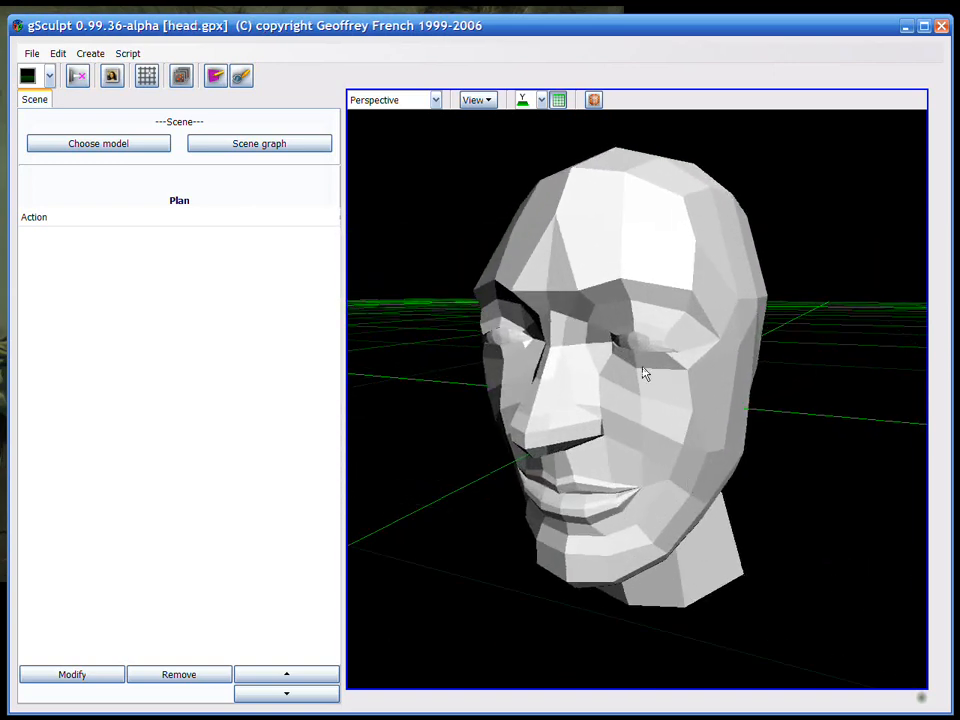
- Hide the eyes node of the Default layer
{"action": "left_click", "coordinate": [181, 75]}
{"action": "left_click", "coordinate": [237, 127]}
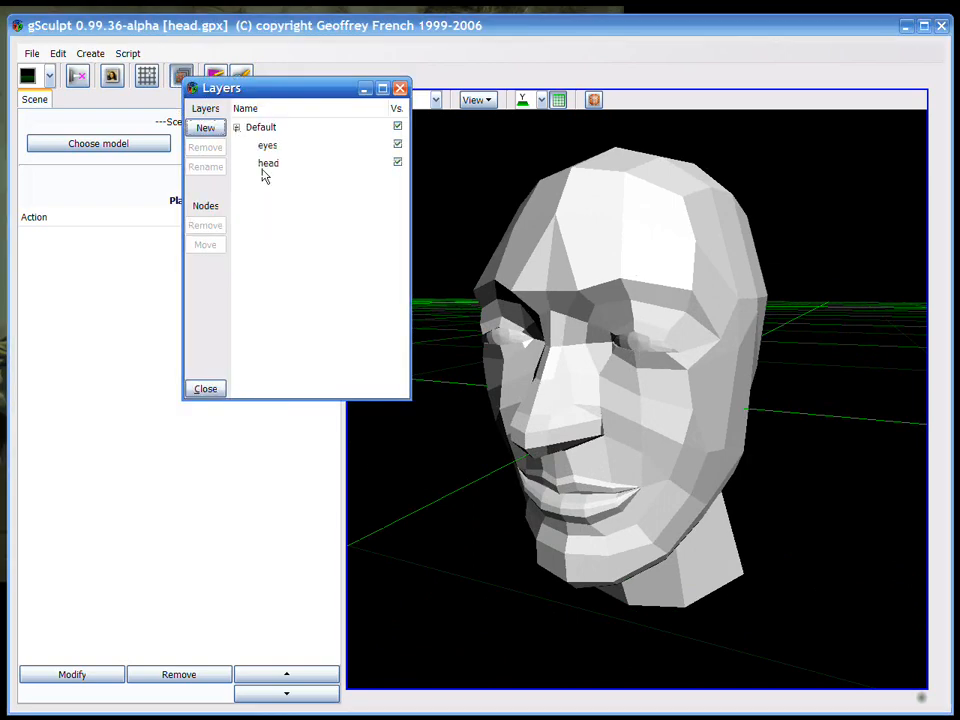
{"action": "left_click", "coordinate": [397, 144]}
{"action": "left_click", "coordinate": [205, 388]}
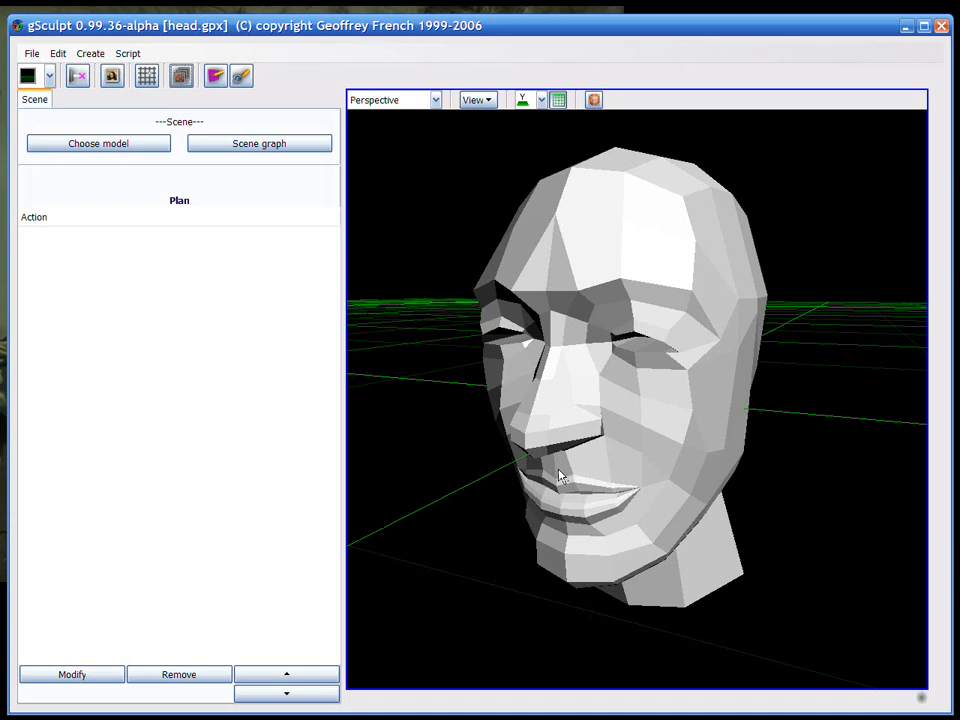
- Choose the head model and subdivide its whole mesh twice with the Catmull-Clark scheme
{"action": "left_click", "coordinate": [131, 148]}
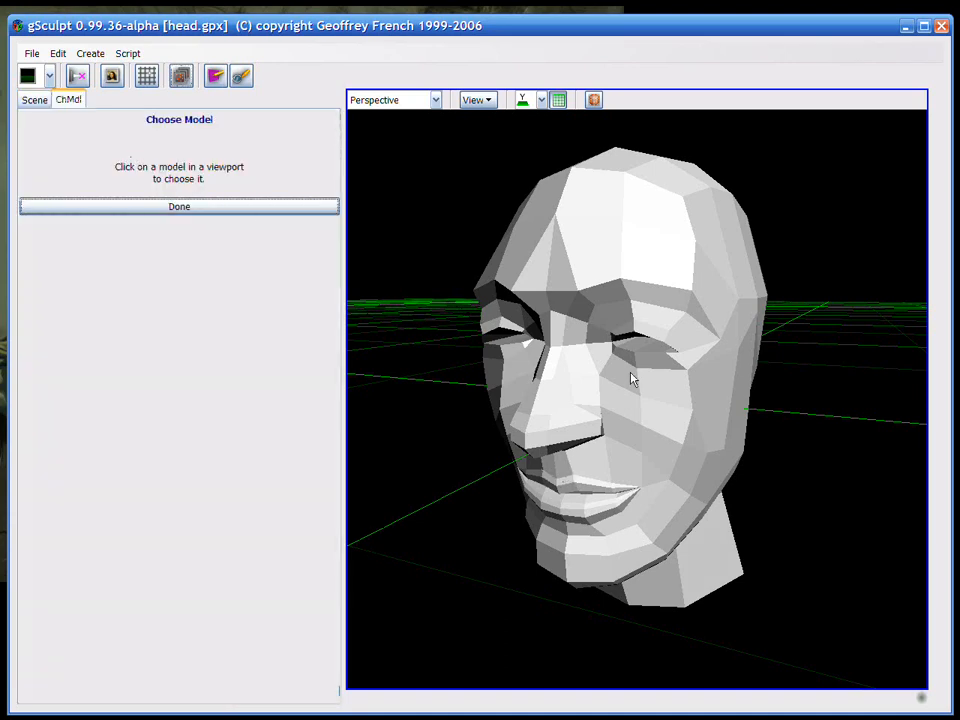
{"action": "left_click", "coordinate": [631, 378]}
{"action": "left_click", "coordinate": [222, 208]}
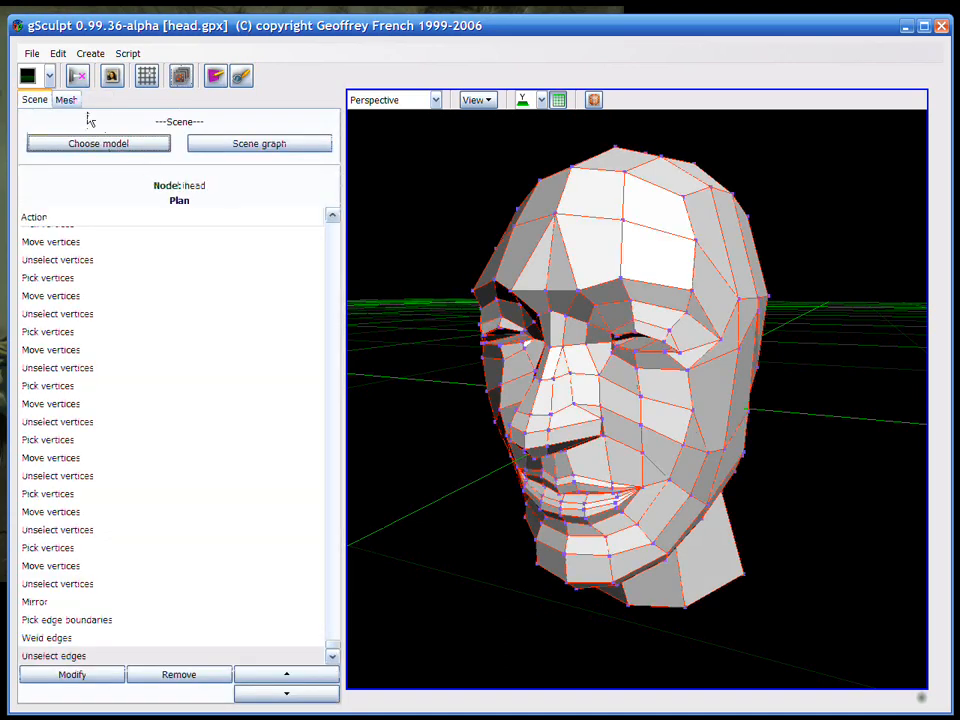
{"action": "left_click", "coordinate": [66, 99]}
{"action": "left_click", "coordinate": [108, 165]}
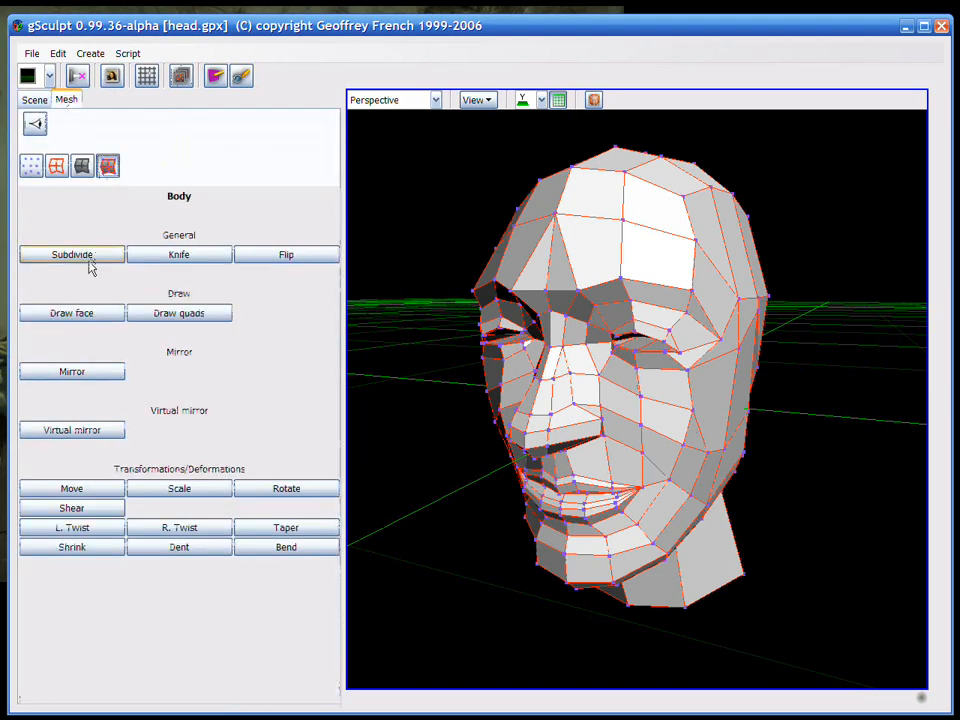
{"action": "left_click", "coordinate": [89, 258]}
{"action": "left_click", "coordinate": [171, 334]}
{"action": "left_click", "coordinate": [79, 254]}
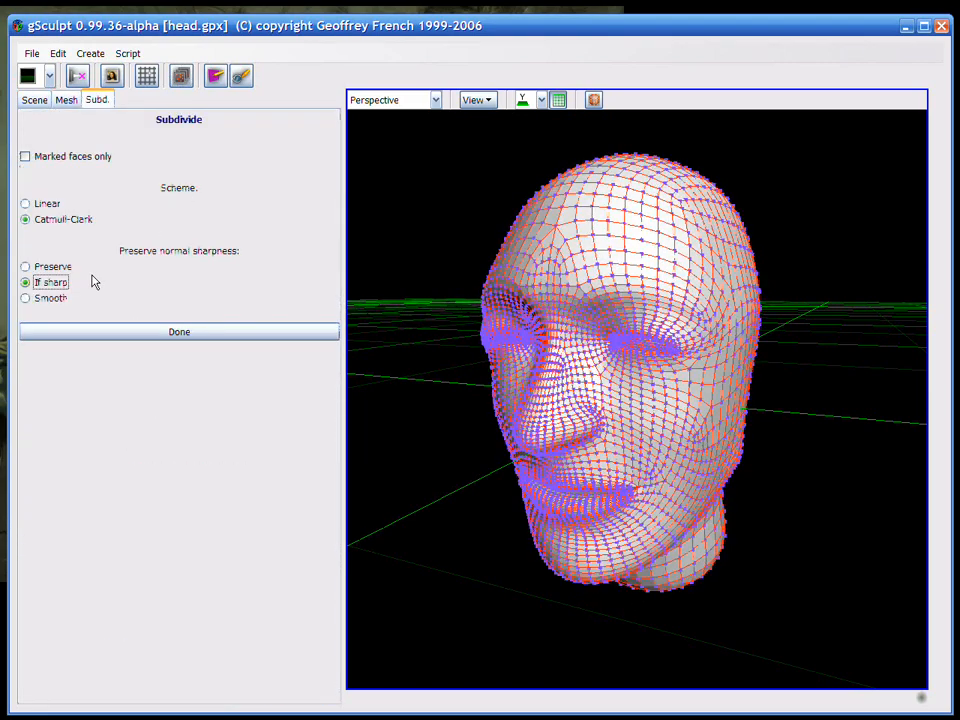
{"action": "left_click", "coordinate": [166, 333]}
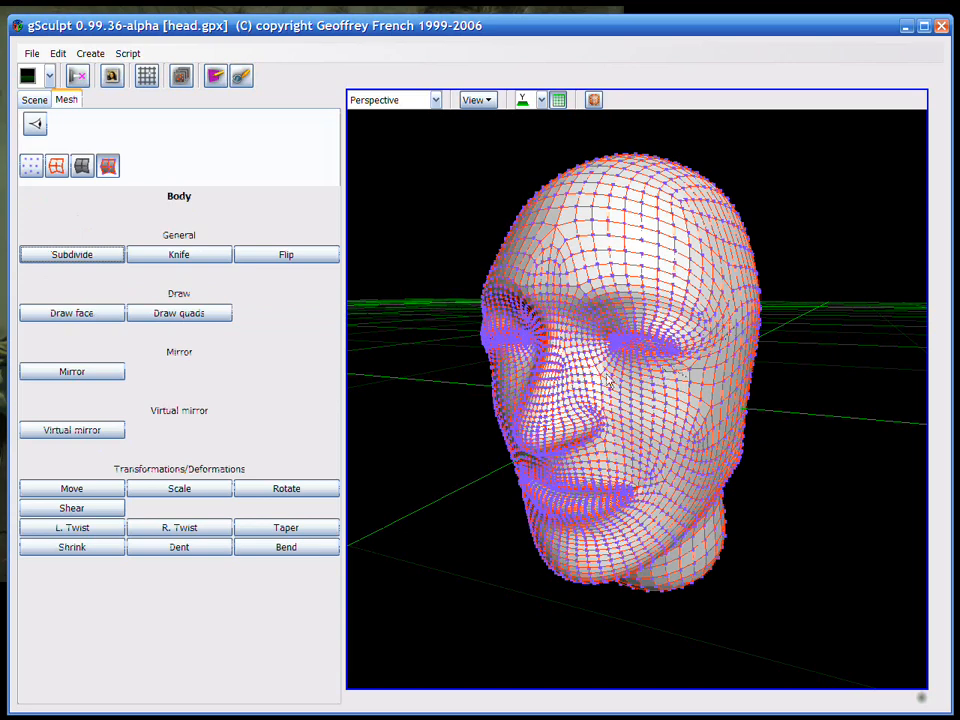
- Deselect the head so that no model is chosen for editing, and view it from slightly above
{"action": "left_click", "coordinate": [35, 101]}
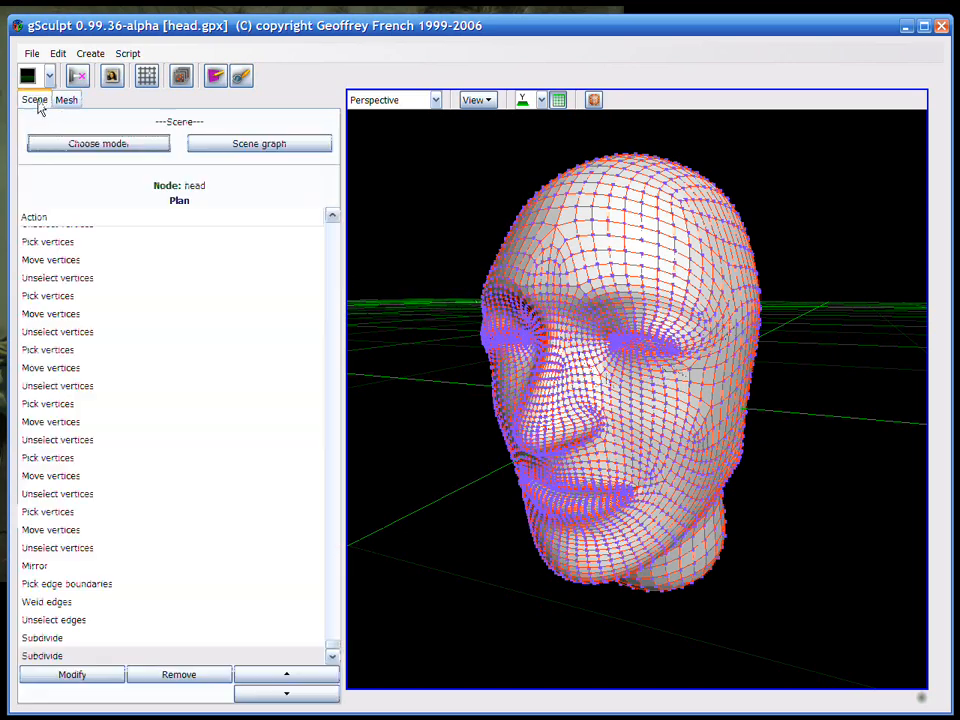
{"action": "left_click", "coordinate": [70, 146]}
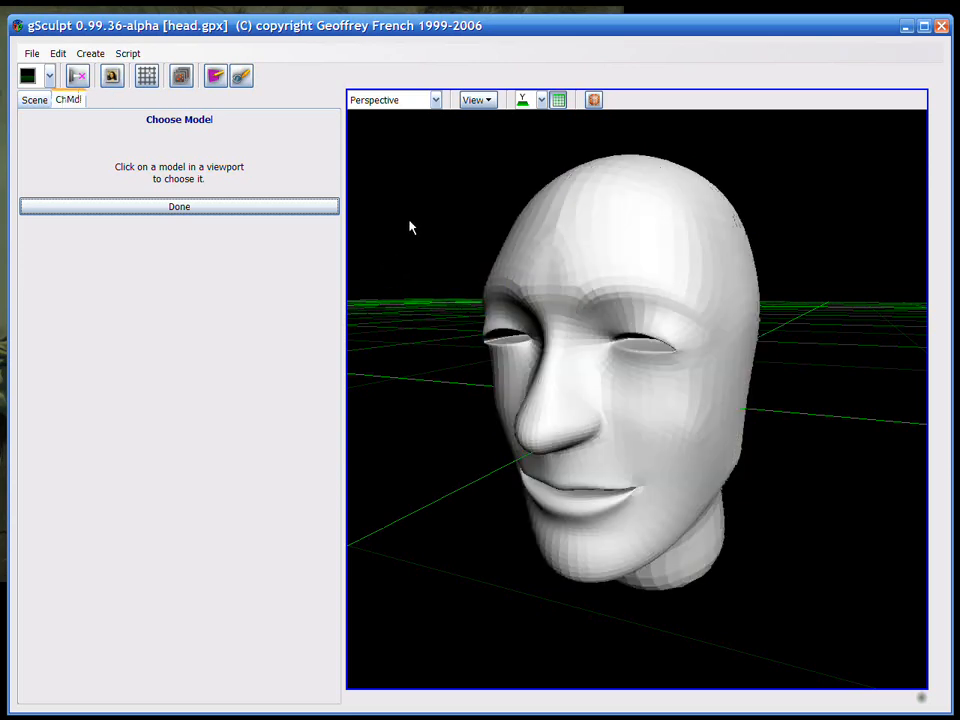
{"action": "left_click", "coordinate": [193, 208]}
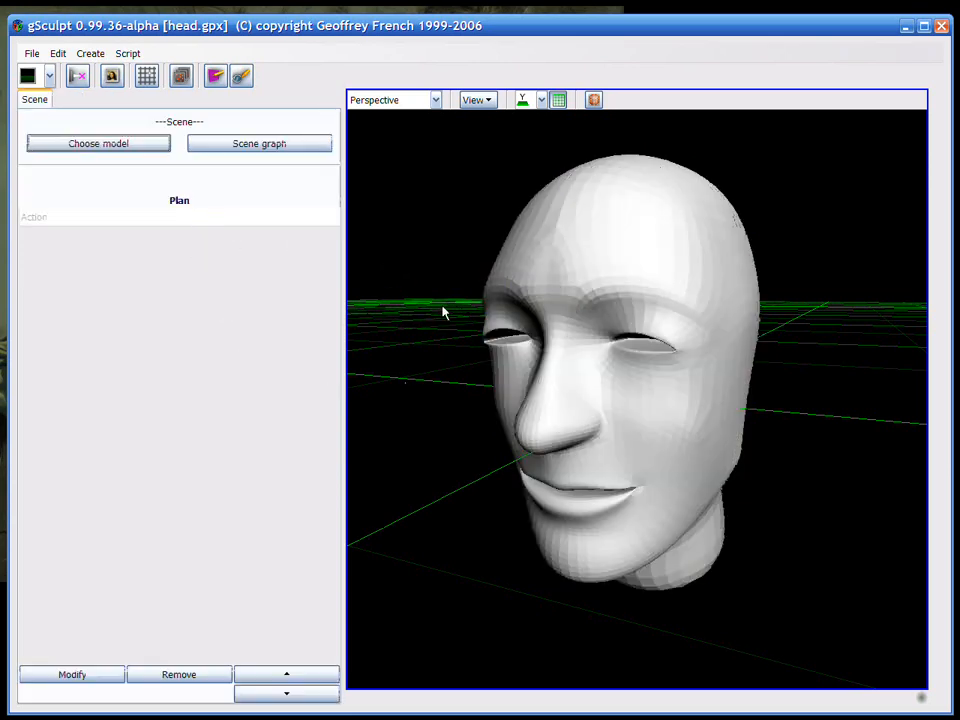
{"action": "middle_click_drag", "start_coordinate": [444, 306], "coordinate": [462, 358]}
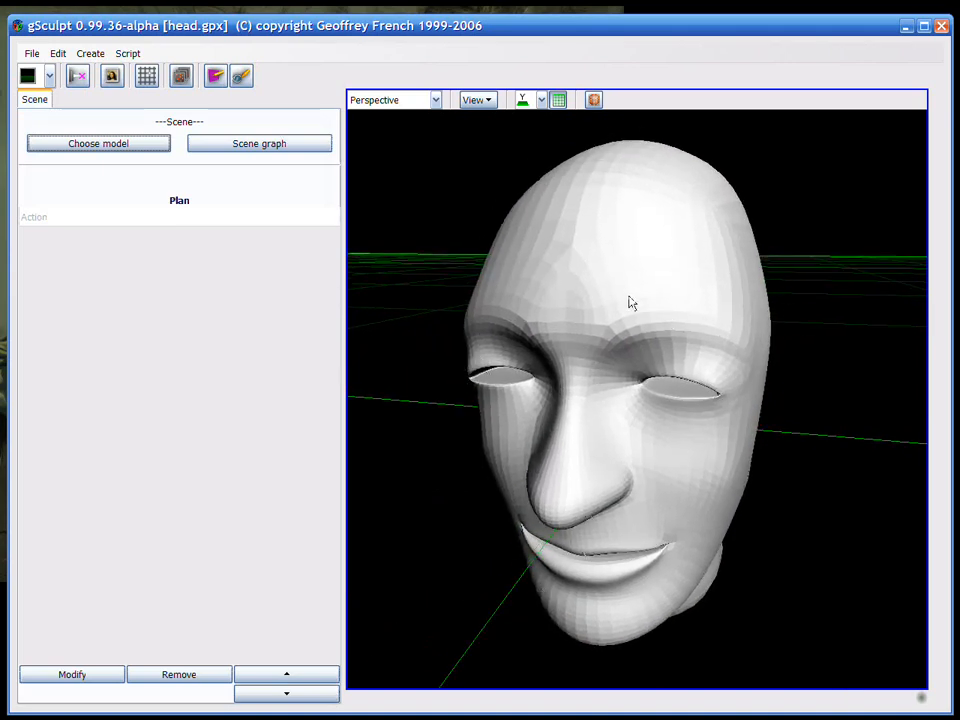
- Set background models to display transparently in the perspective view
{"action": "left_click", "coordinate": [594, 100]}
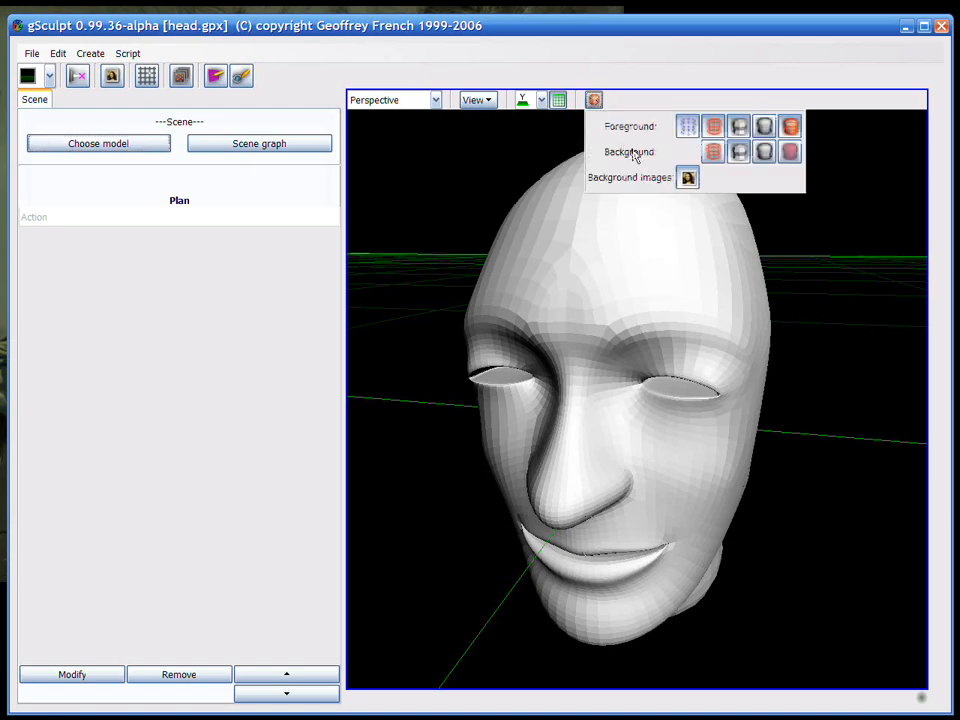
{"action": "left_click", "coordinate": [790, 153]}
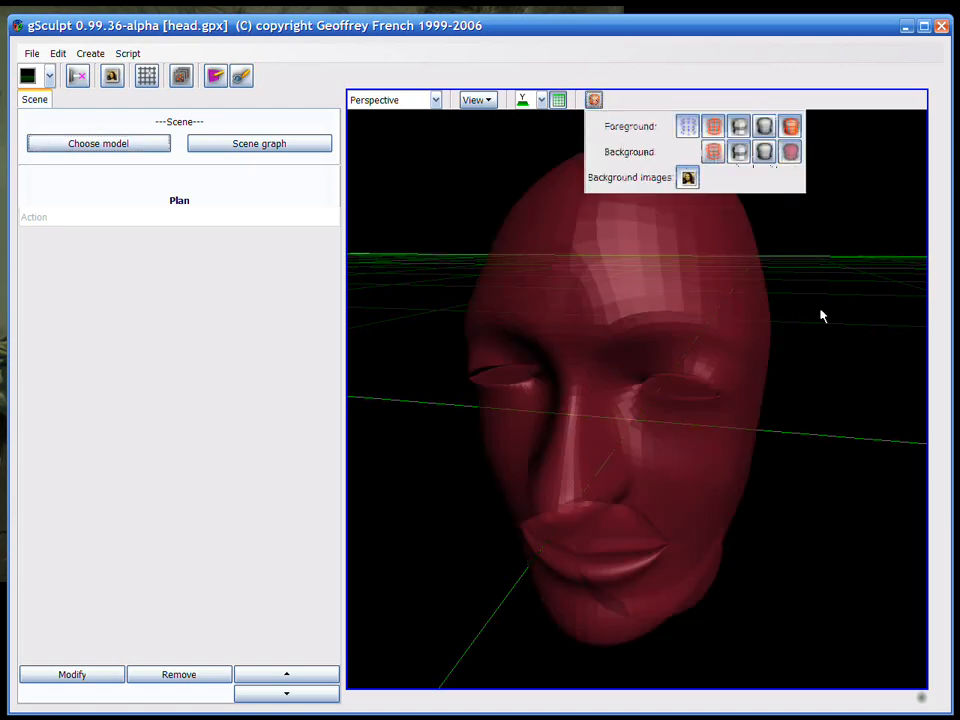
{"action": "left_click", "coordinate": [741, 128]}
{"action": "middle_click_drag", "start_coordinate": [840, 378], "coordinate": [804, 371]}
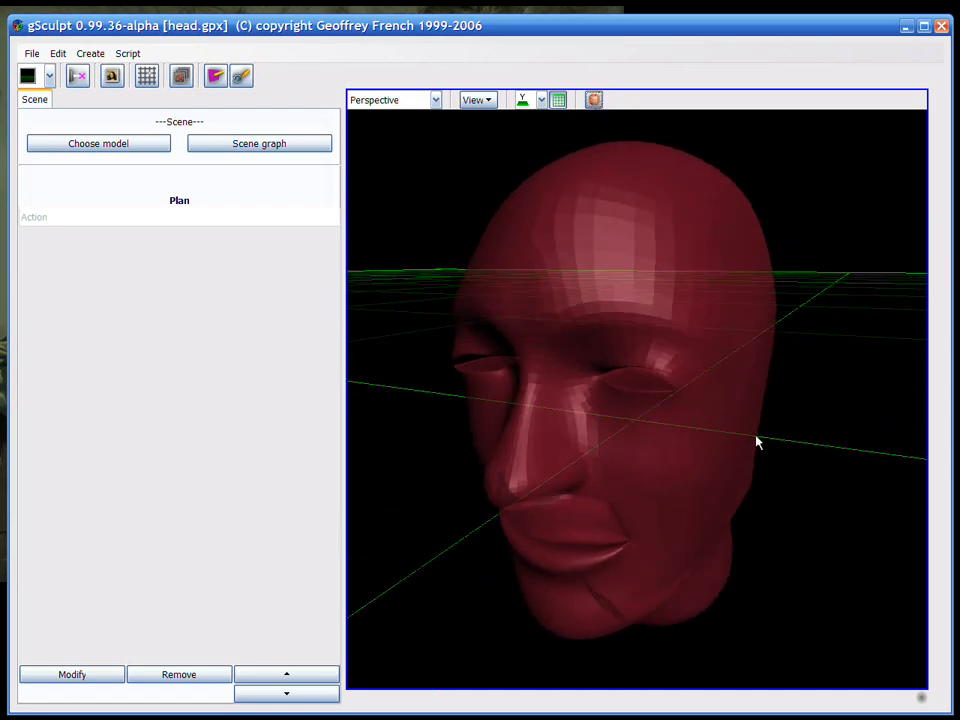
- Hide the grid in the perspective view and switch background models to smooth shading
{"action": "left_click", "coordinate": [561, 104]}
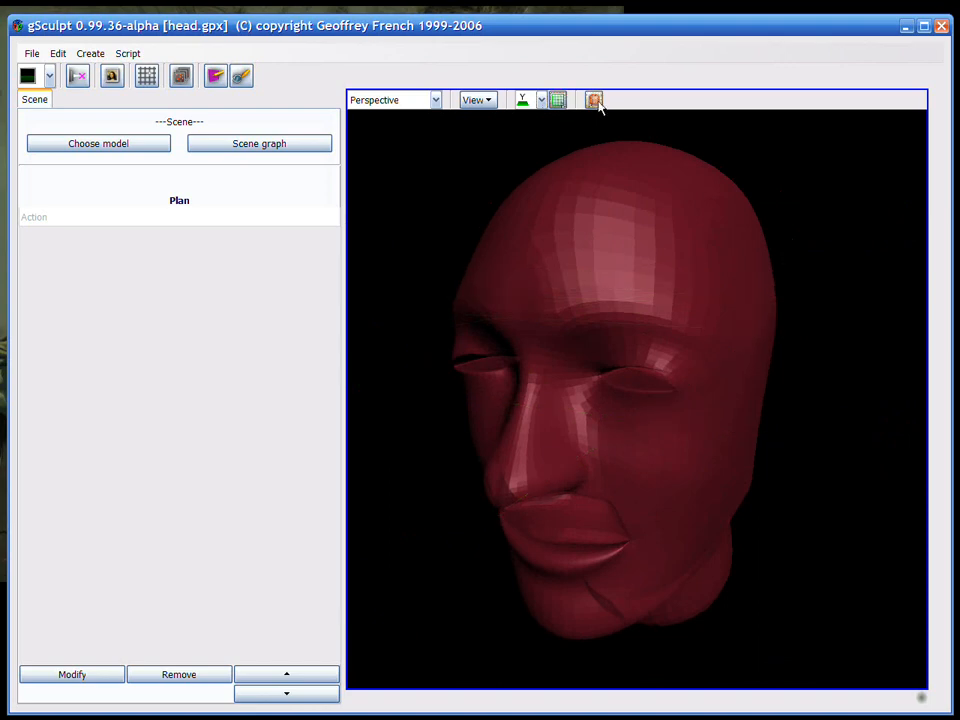
{"action": "left_click", "coordinate": [595, 101]}
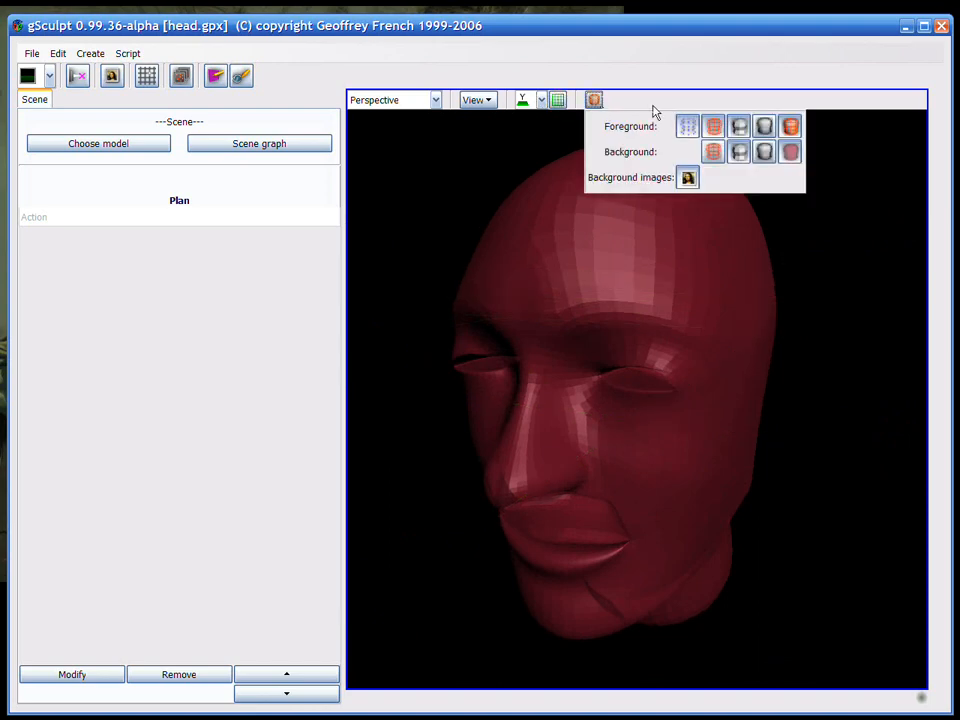
{"action": "left_click", "coordinate": [763, 153]}
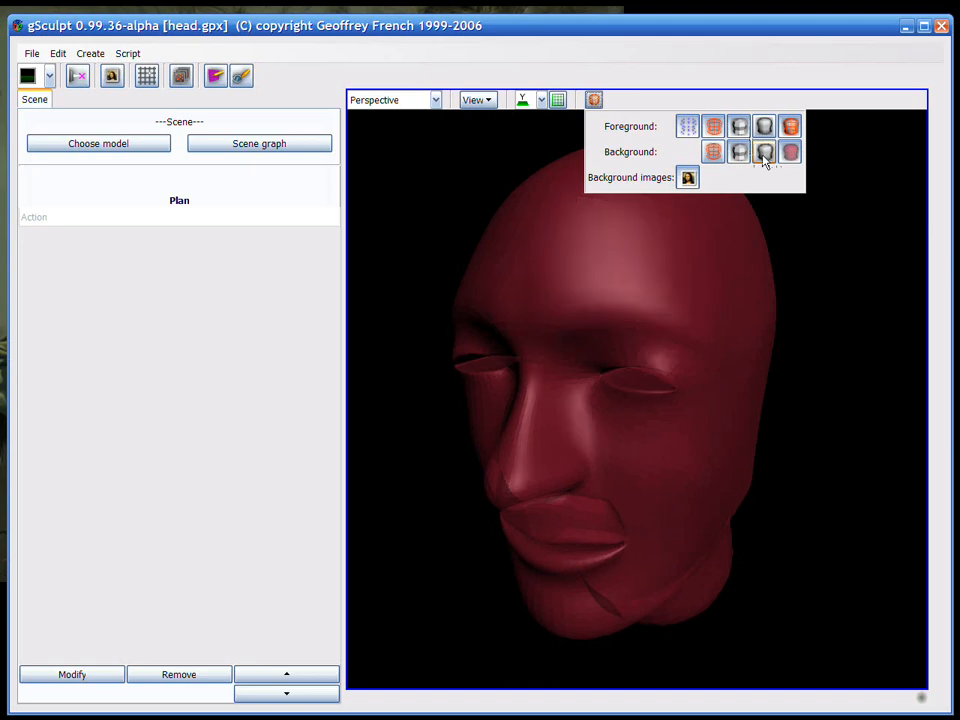
{"action": "middle_click_drag", "start_coordinate": [819, 368], "coordinate": [816, 355]}
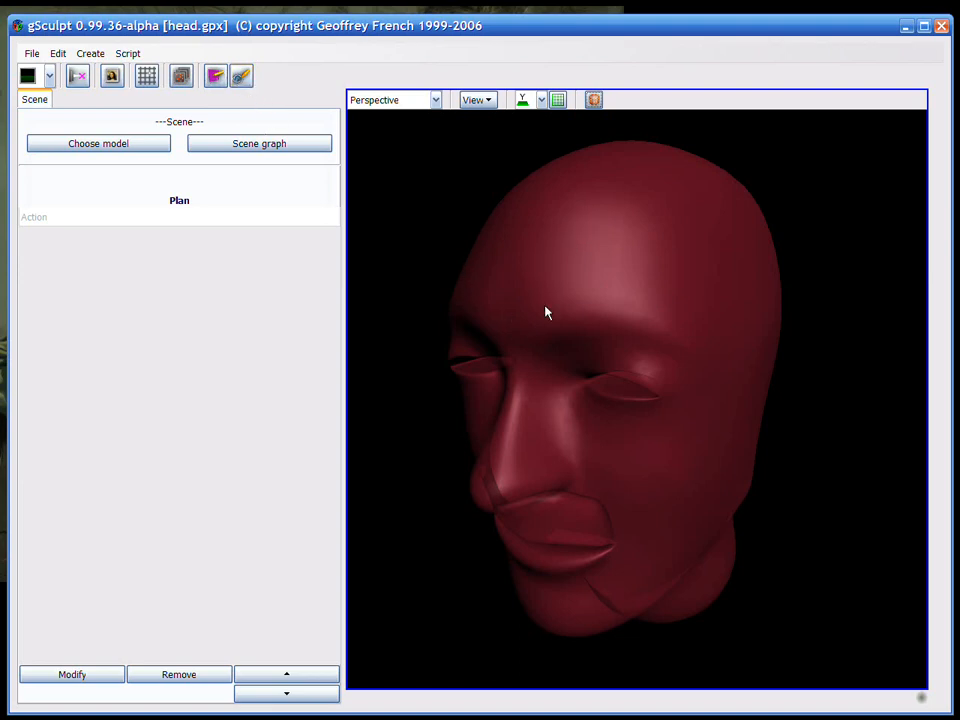
- Enable drawing templates and begin a quad mesh with a first row of five vertices above the head's left eyebrow
{"action": "left_click", "coordinate": [241, 80]}
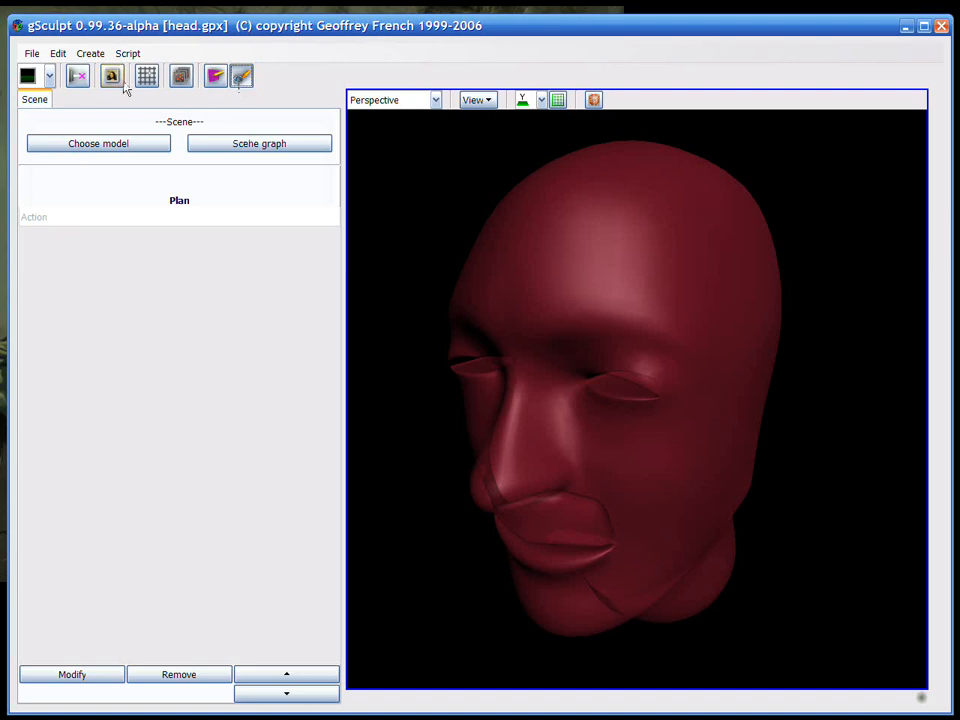
{"action": "left_click", "coordinate": [90, 53]}
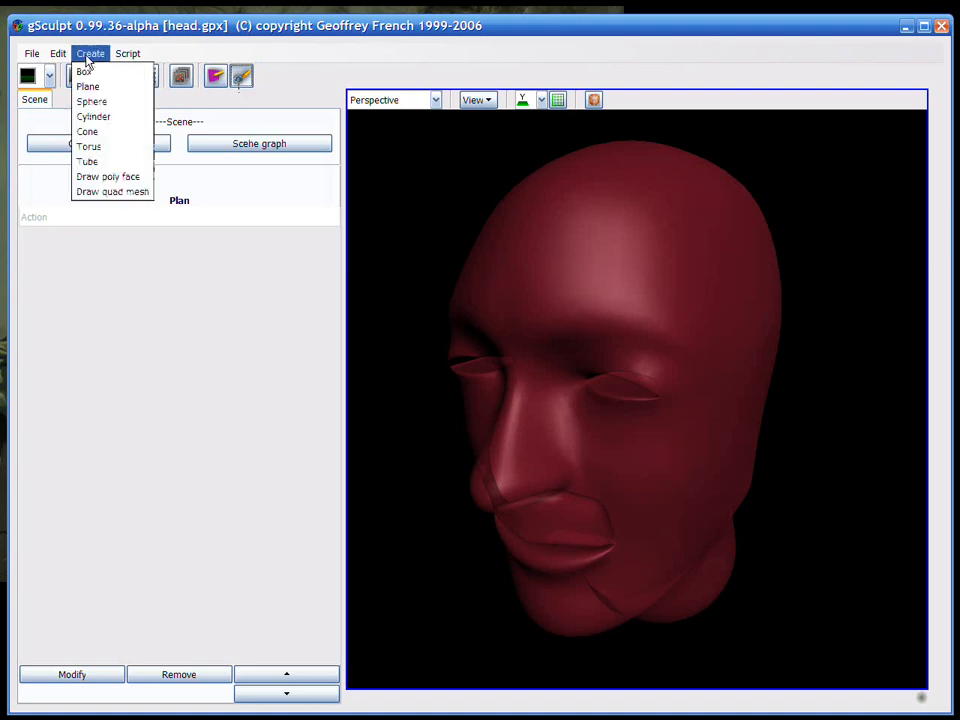
{"action": "left_click", "coordinate": [118, 199]}
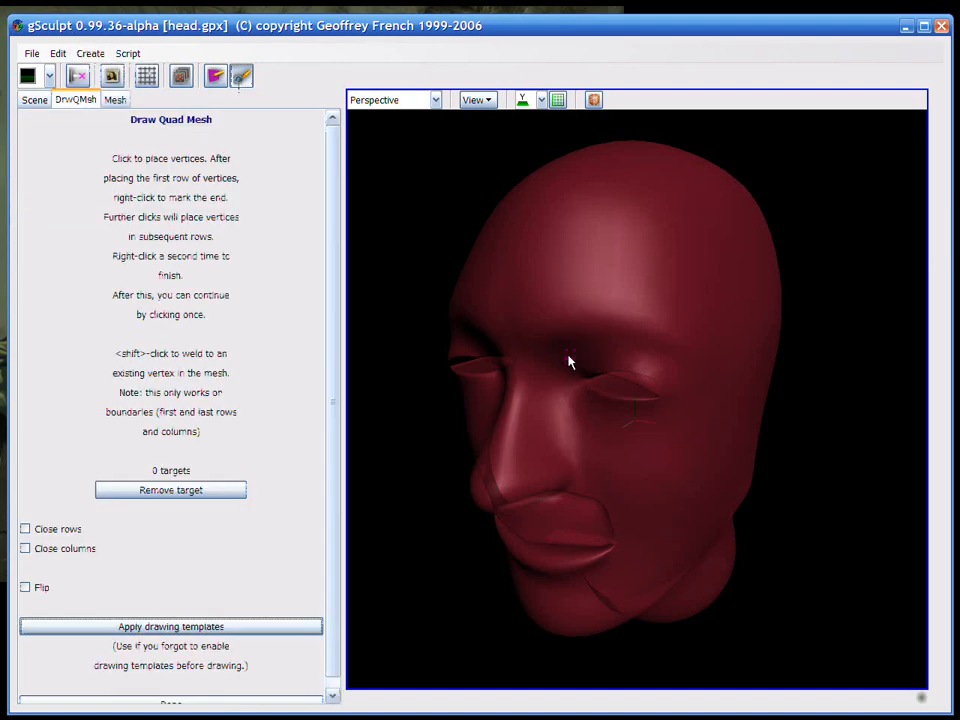
{"action": "mouse_move", "coordinate": [570, 360]}
{"action": "middle_mouse_down"}
{"action": "mouse_move", "coordinate": [574, 369]}
{"action": "mouse_move", "coordinate": [660, 375]}
{"action": "mouse_move", "coordinate": [604, 377]}
{"action": "middle_mouse_up"}
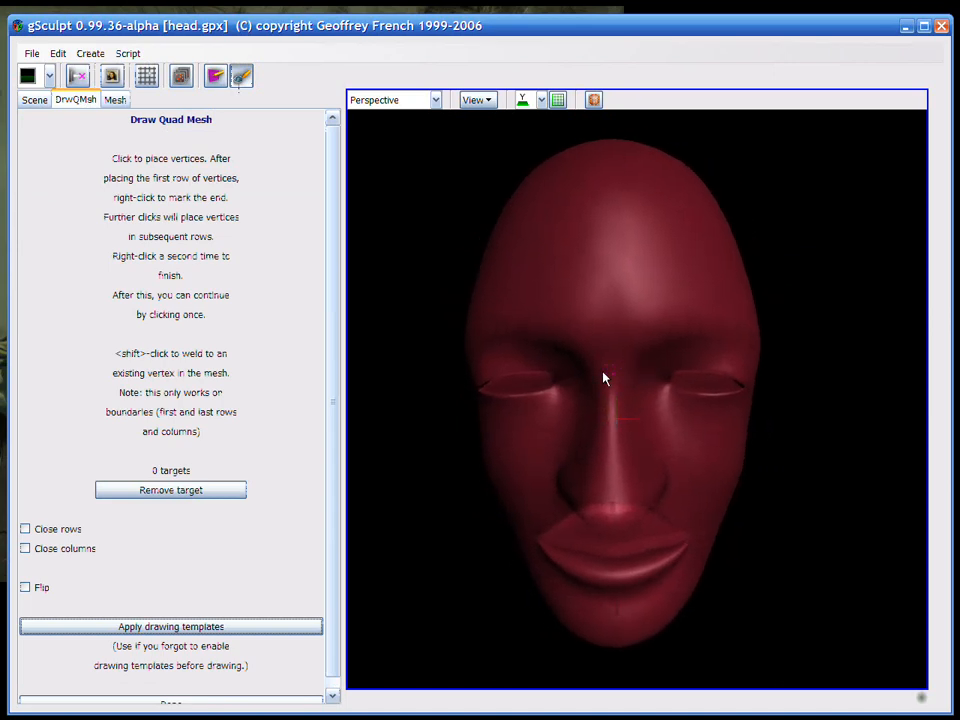
{"action": "left_click_drag", "start_coordinate": [334, 482], "coordinate": [330, 508]}
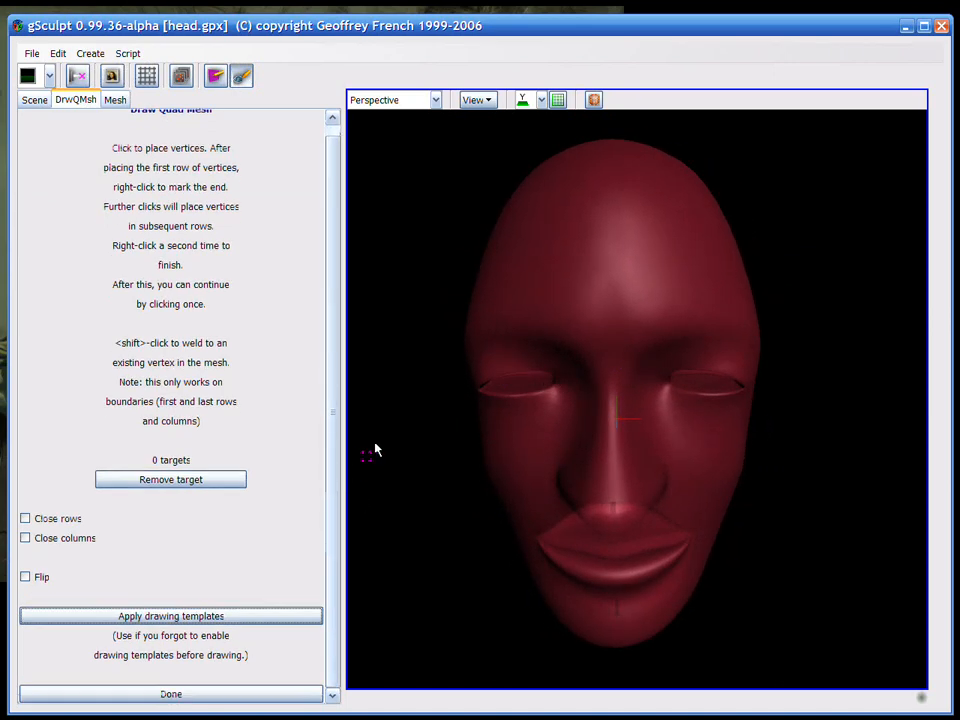
{"action": "left_click", "coordinate": [422, 268]}
{"action": "middle_click_drag", "start_coordinate": [618, 352], "coordinate": [598, 324]}
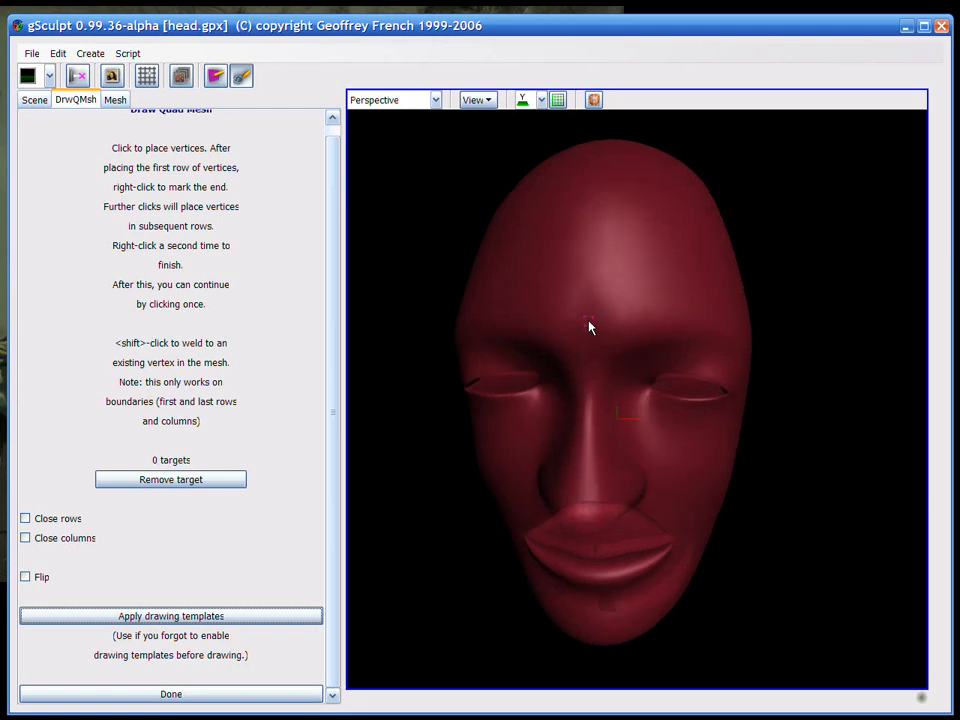
{"action": "left_click", "coordinate": [588, 327]}
{"action": "left_click", "coordinate": [632, 312]}
- Place the second row of five quad-mesh vertices on the forehead, just above the first row
{"action": "middle_click_drag", "start_coordinate": [765, 315], "coordinate": [726, 330]}
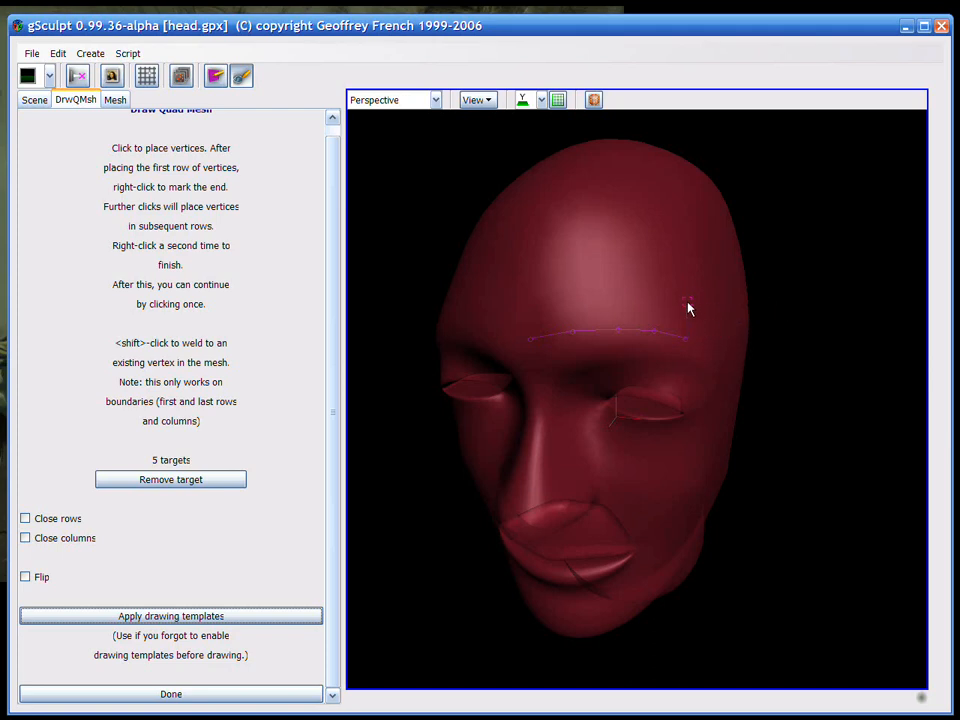
{"action": "left_click", "coordinate": [657, 297]}
{"action": "left_click", "coordinate": [620, 291]}
{"action": "left_click", "coordinate": [574, 294]}
{"action": "left_click", "coordinate": [538, 295]}
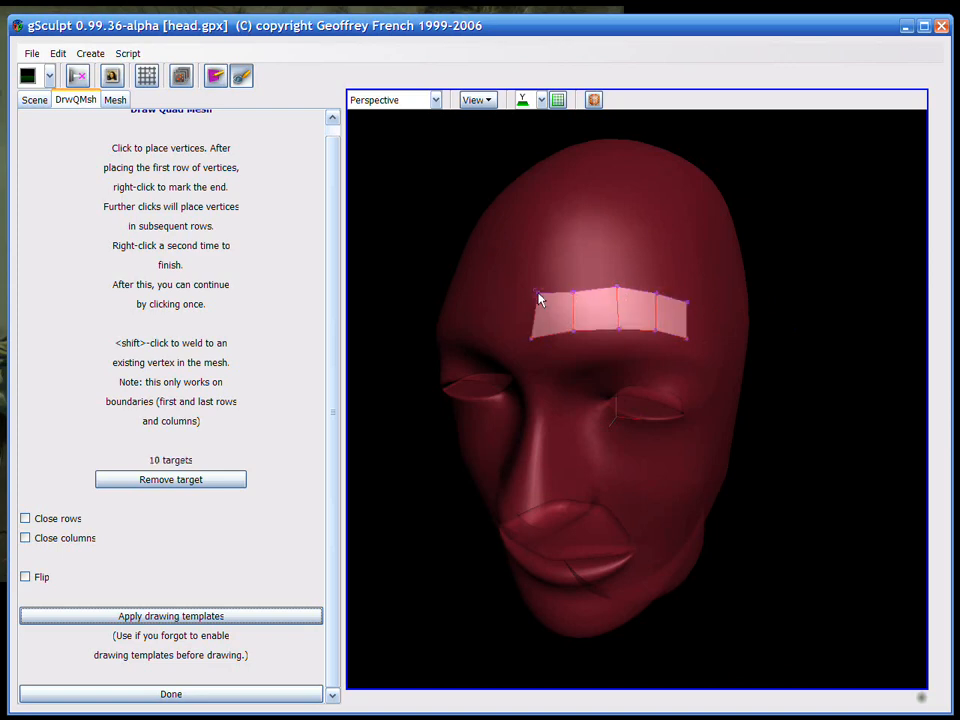
- Add a third row of five vertices to the quad mesh, farther up the forehead
{"action": "middle_click_drag", "start_coordinate": [538, 297], "coordinate": [608, 281]}
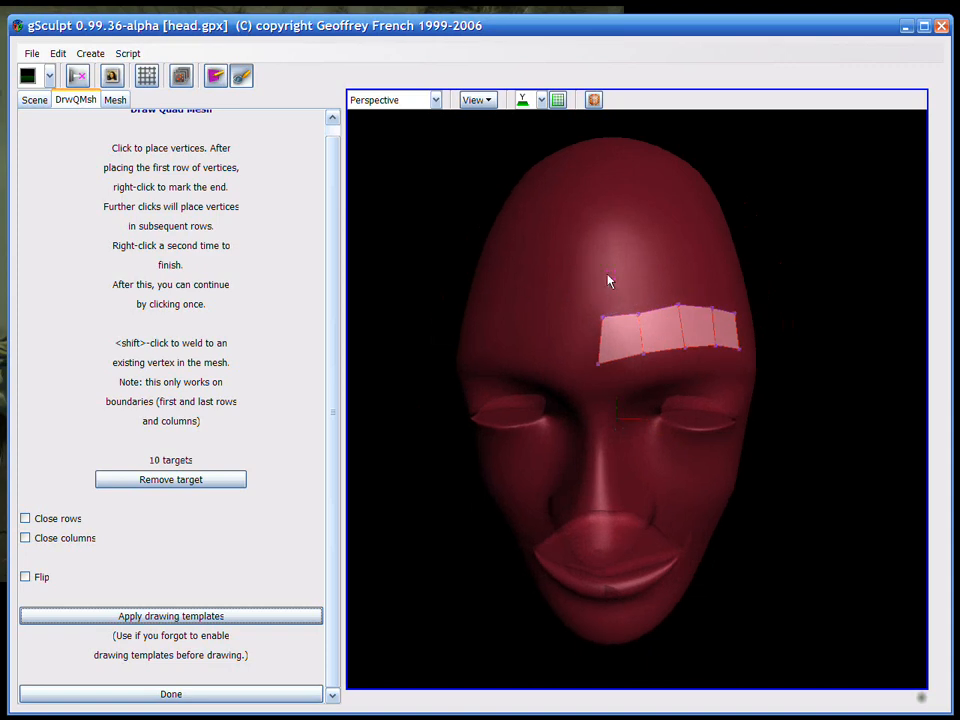
{"action": "left_click", "coordinate": [632, 272]}
{"action": "left_click", "coordinate": [673, 271]}
{"action": "left_click", "coordinate": [703, 273]}
{"action": "left_click", "coordinate": [728, 278]}
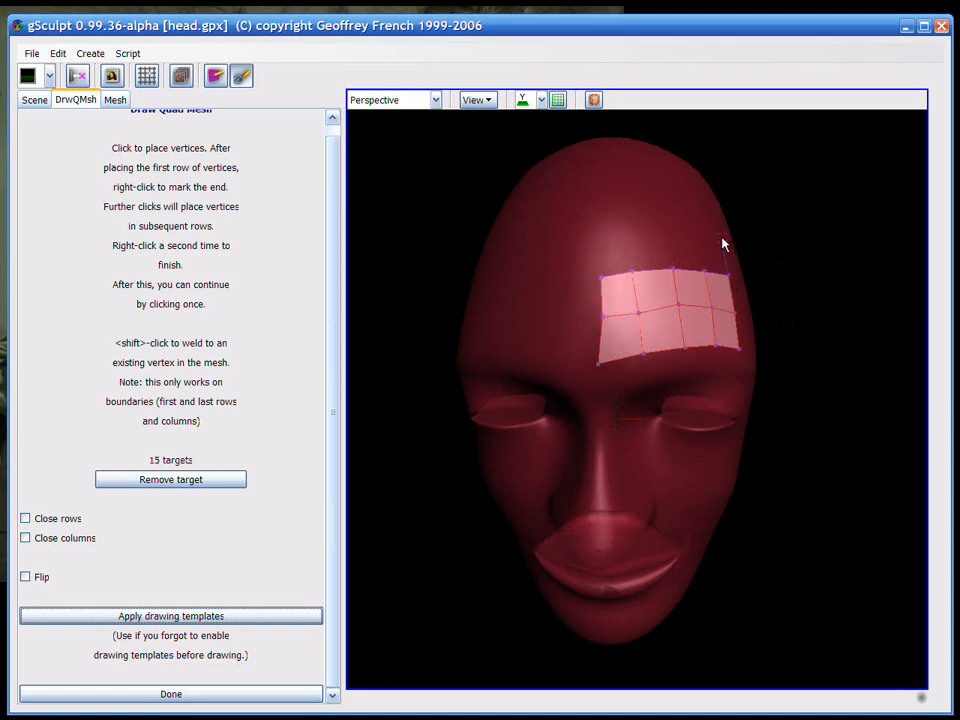
- Add a fourth row of five vertices along the mesh's upper edge, making a grid of four by three quads
{"action": "left_click", "coordinate": [707, 247]}
{"action": "left_click", "coordinate": [697, 241]}
{"action": "left_click", "coordinate": [672, 243]}
{"action": "left_click", "coordinate": [633, 242]}
{"action": "left_click", "coordinate": [600, 242]}
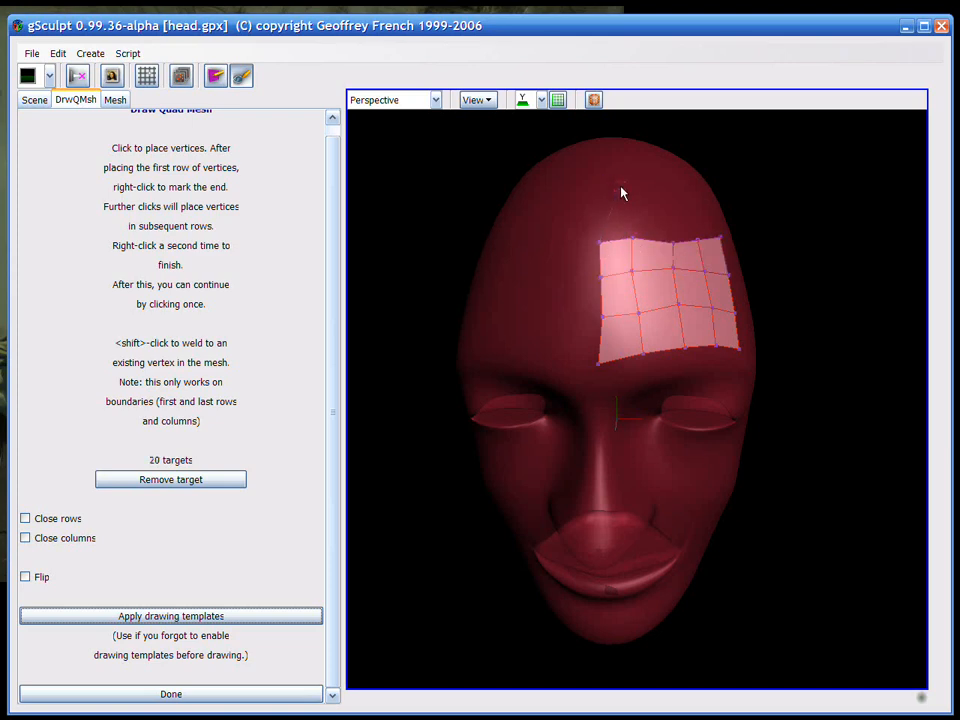
{"action": "middle_click_drag", "start_coordinate": [739, 317], "coordinate": [688, 268]}
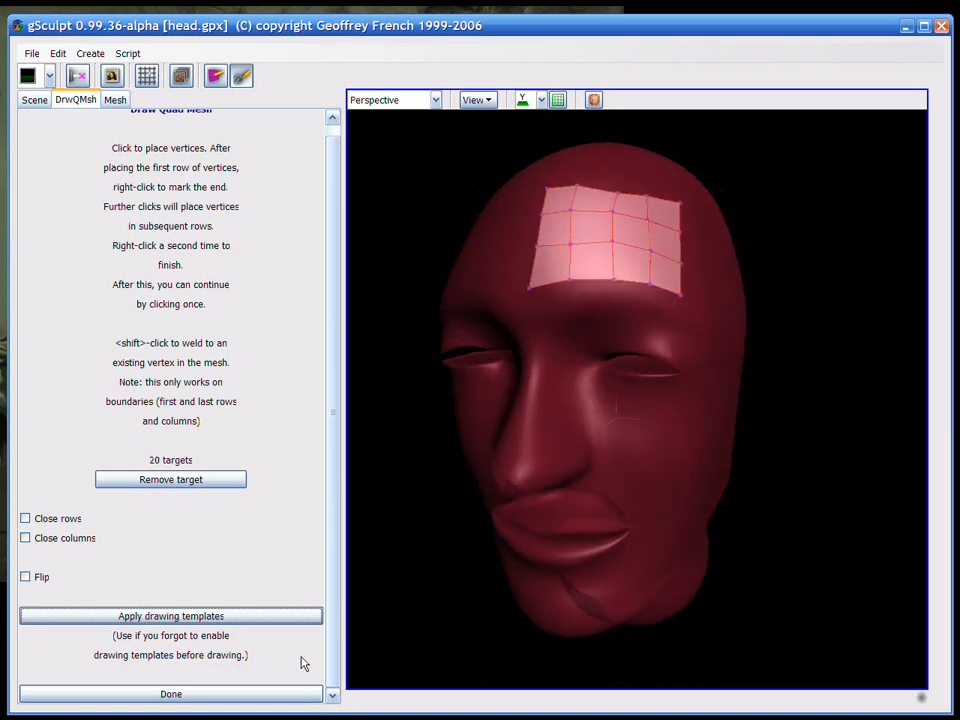
- Finish the forehead quad mesh and give it a virtual mirror, hiding the mirror plane
{"action": "left_click", "coordinate": [293, 694]}
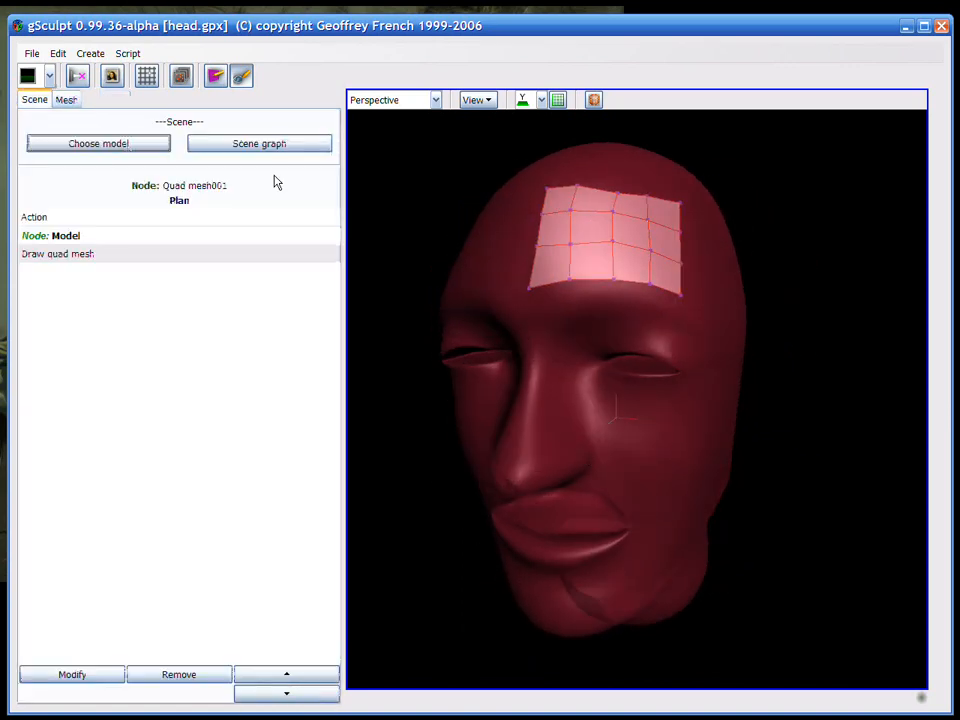
{"action": "left_click", "coordinate": [68, 100]}
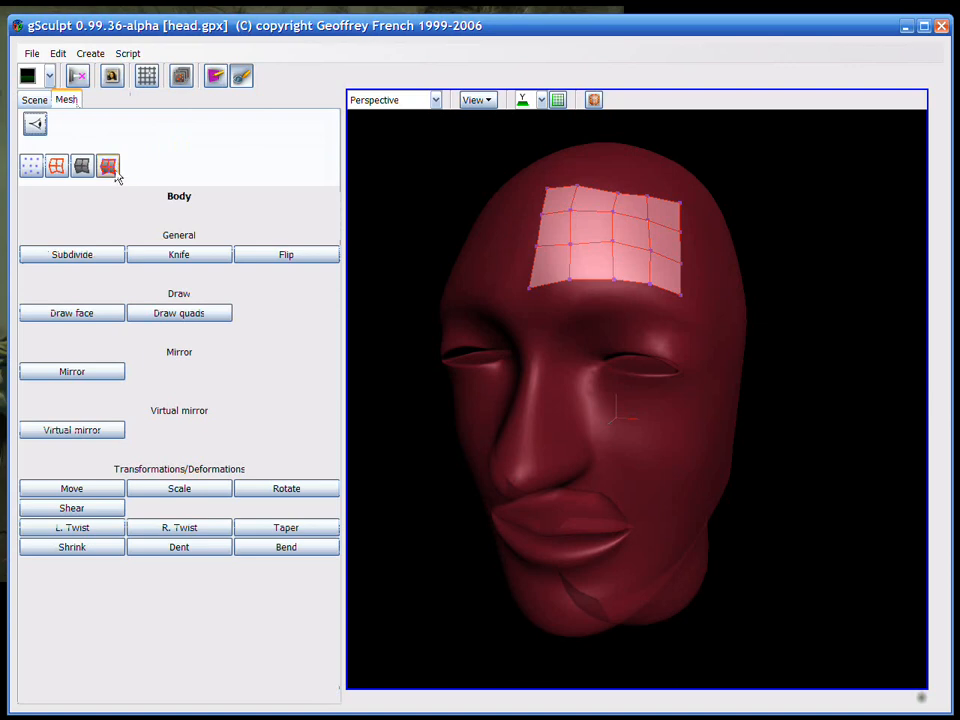
{"action": "left_click", "coordinate": [116, 427]}
{"action": "middle_click_drag", "start_coordinate": [782, 247], "coordinate": [677, 286]}
{"action": "scroll", "coordinate": [739, 290], "scroll_direction": "down", "scroll_amount": 4}
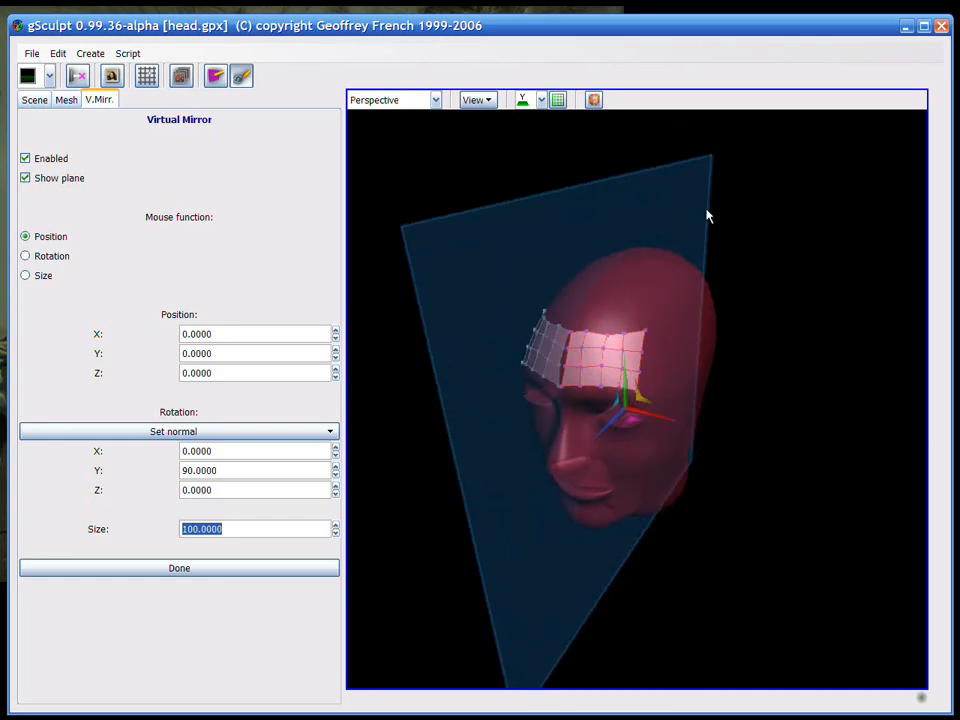
{"action": "left_click", "coordinate": [62, 180]}
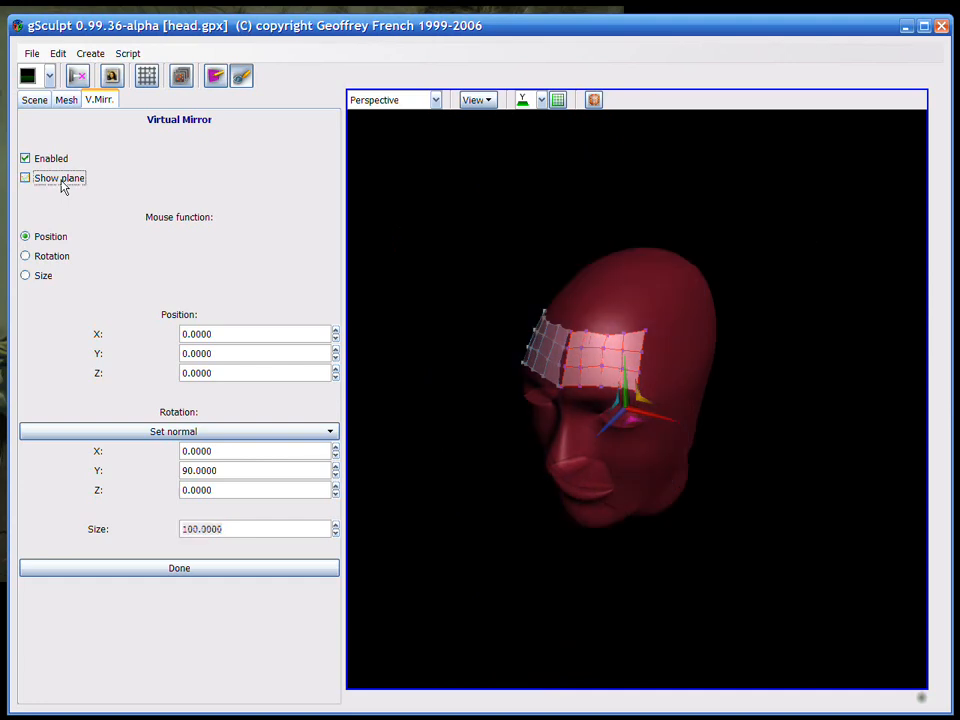
{"action": "left_click", "coordinate": [207, 570]}
- Start a new quad mesh with closed rows and place its first ring of ten vertices around the head's left eye
{"action": "middle_click_drag", "start_coordinate": [552, 512], "coordinate": [627, 382]}
{"action": "right_click_drag", "start_coordinate": [613, 390], "coordinate": [675, 381]}
{"action": "middle_click_drag", "start_coordinate": [676, 388], "coordinate": [709, 348]}
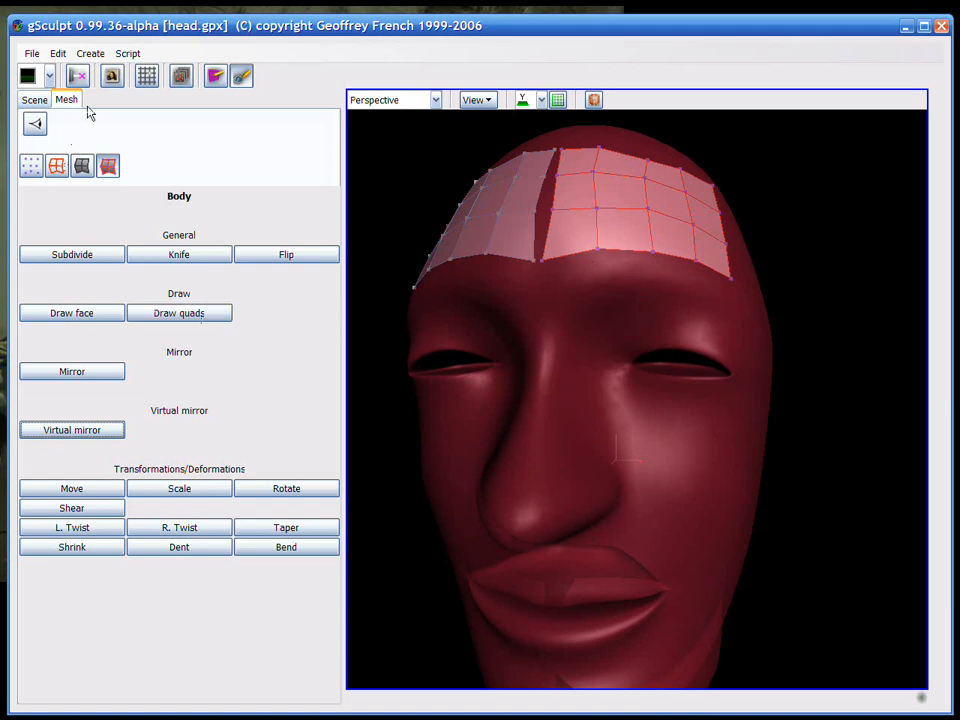
{"action": "left_click", "coordinate": [89, 53]}
{"action": "mouse_move", "coordinate": [121, 56]}
{"action": "left_click", "coordinate": [243, 44]}
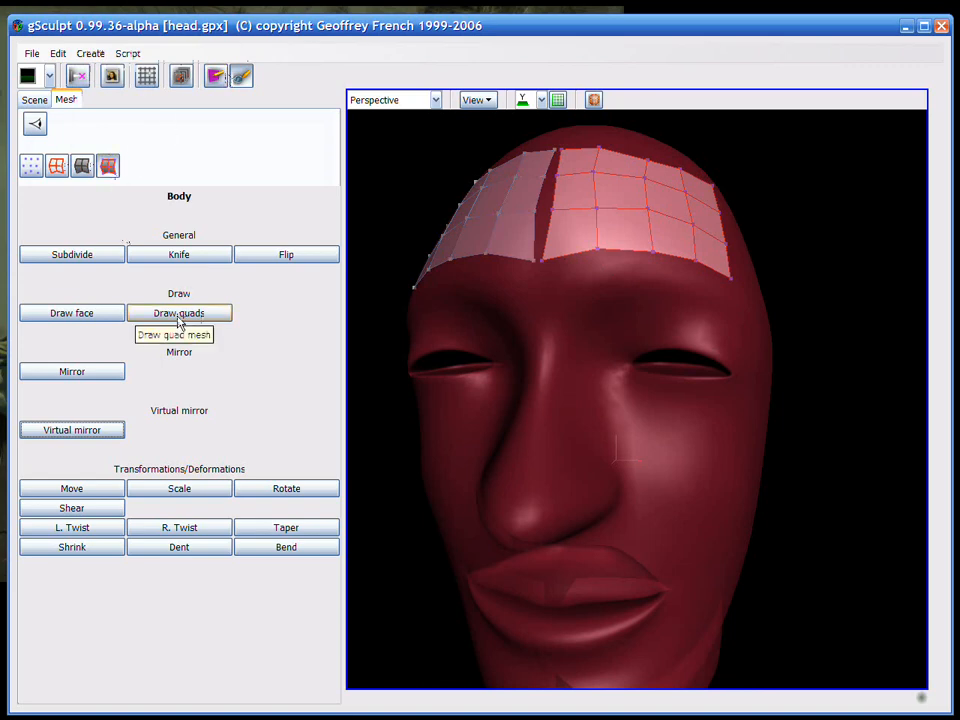
{"action": "left_click", "coordinate": [185, 315]}
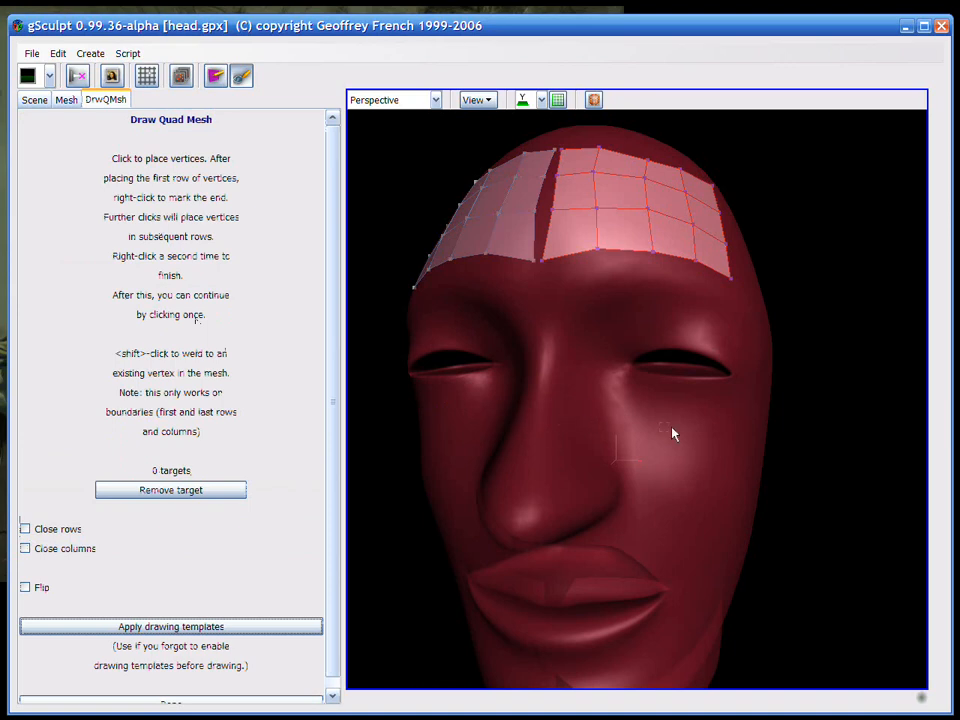
{"action": "left_click", "coordinate": [576, 341]}
{"action": "middle_click_drag", "start_coordinate": [670, 436], "coordinate": [578, 411]}
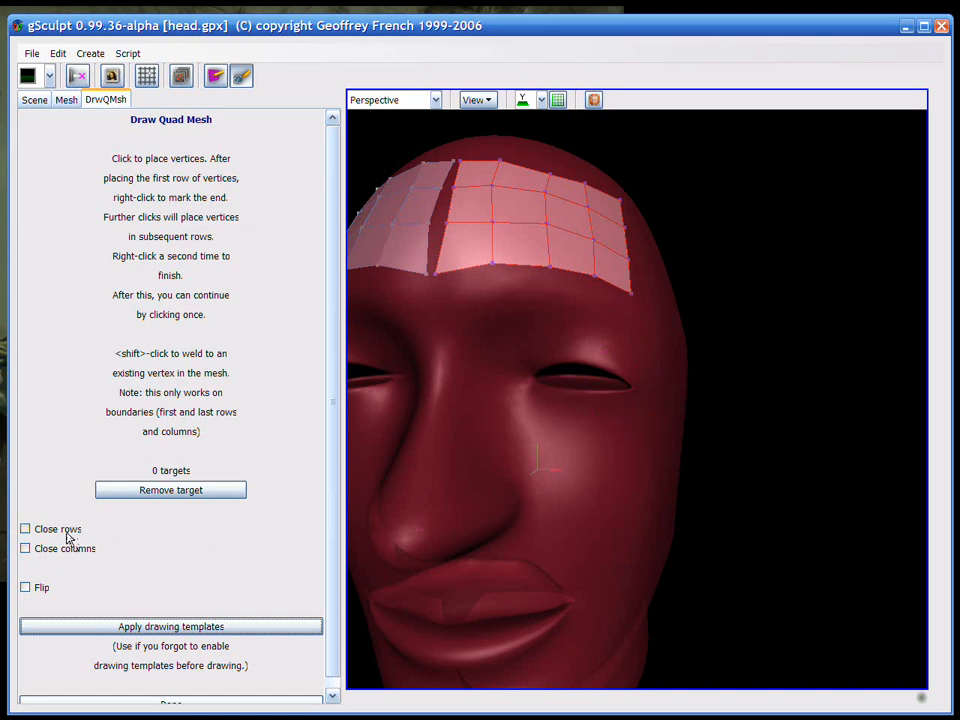
{"action": "left_click", "coordinate": [27, 532]}
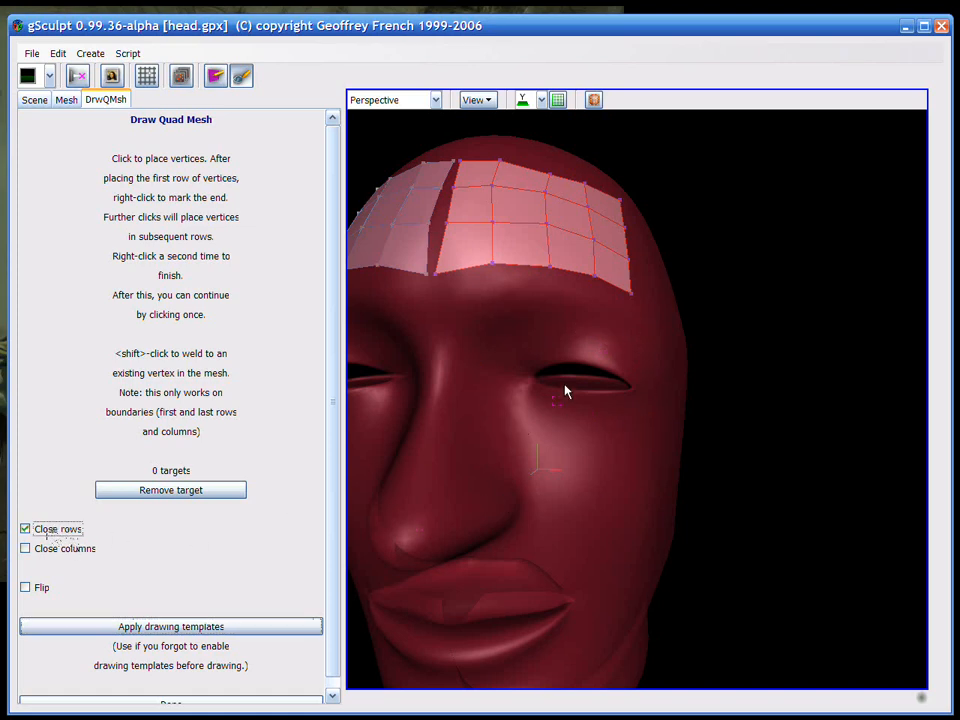
{"action": "left_click", "coordinate": [505, 370]}
{"action": "left_click", "coordinate": [525, 347]}
{"action": "left_click", "coordinate": [618, 352]}
{"action": "left_click", "coordinate": [656, 382]}
{"action": "left_click", "coordinate": [509, 393]}
- Place a second ring of ten vertices just outside the first ring around the eye
{"action": "left_click", "coordinate": [490, 370]}
{"action": "left_click", "coordinate": [515, 339]}
{"action": "left_click", "coordinate": [557, 327]}
{"action": "left_click", "coordinate": [620, 328]}
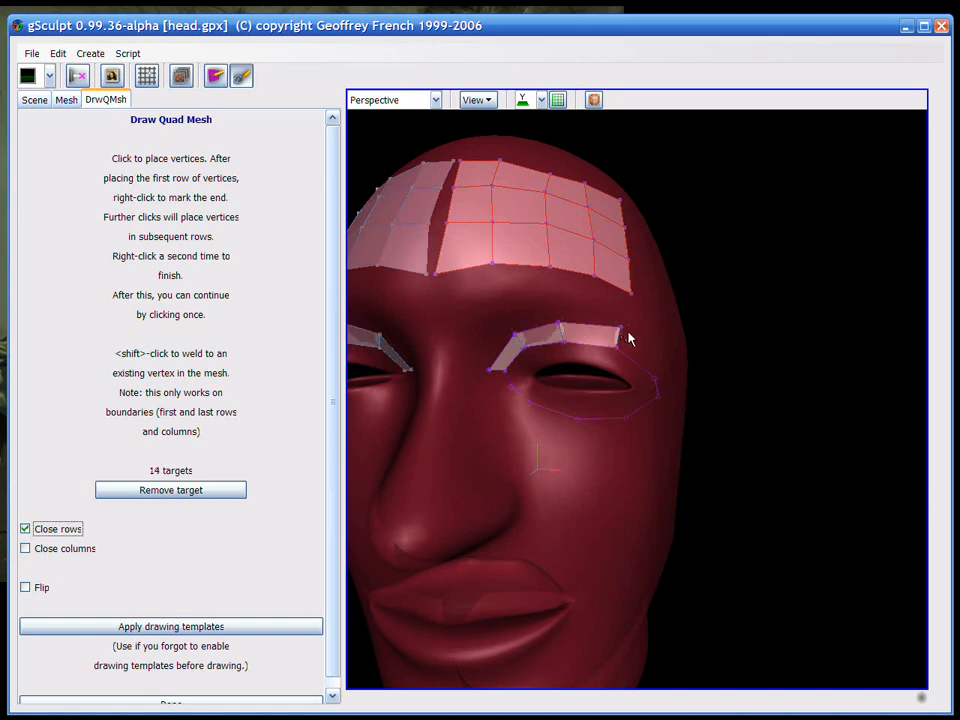
{"action": "left_click", "coordinate": [669, 369]}
{"action": "left_click", "coordinate": [665, 396]}
{"action": "left_click", "coordinate": [583, 446]}
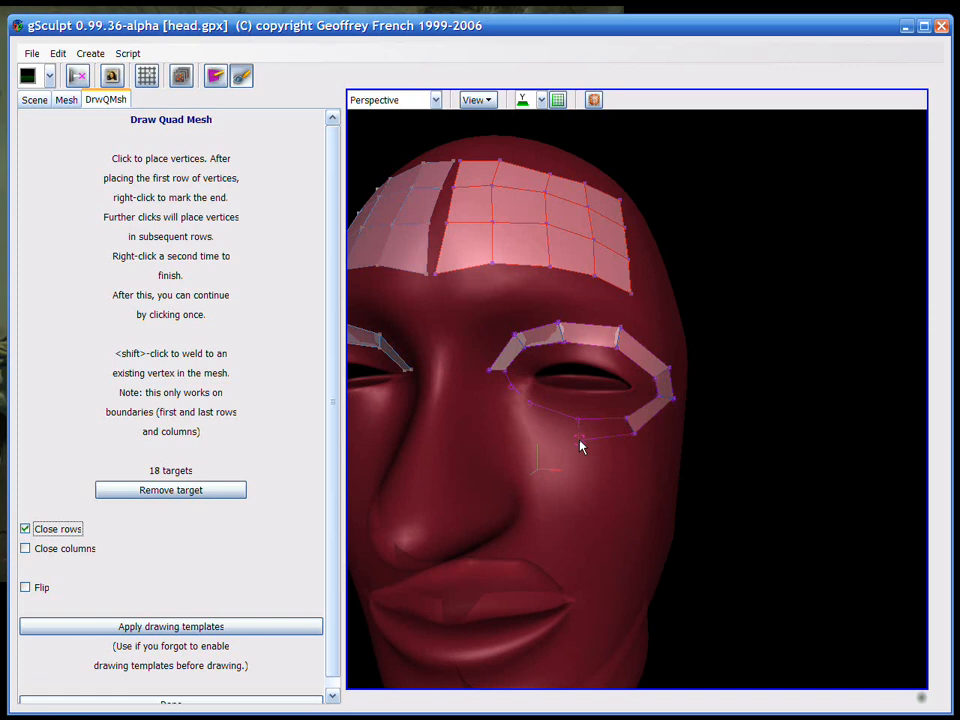
{"action": "left_click", "coordinate": [520, 427]}
{"action": "left_click", "coordinate": [490, 372]}
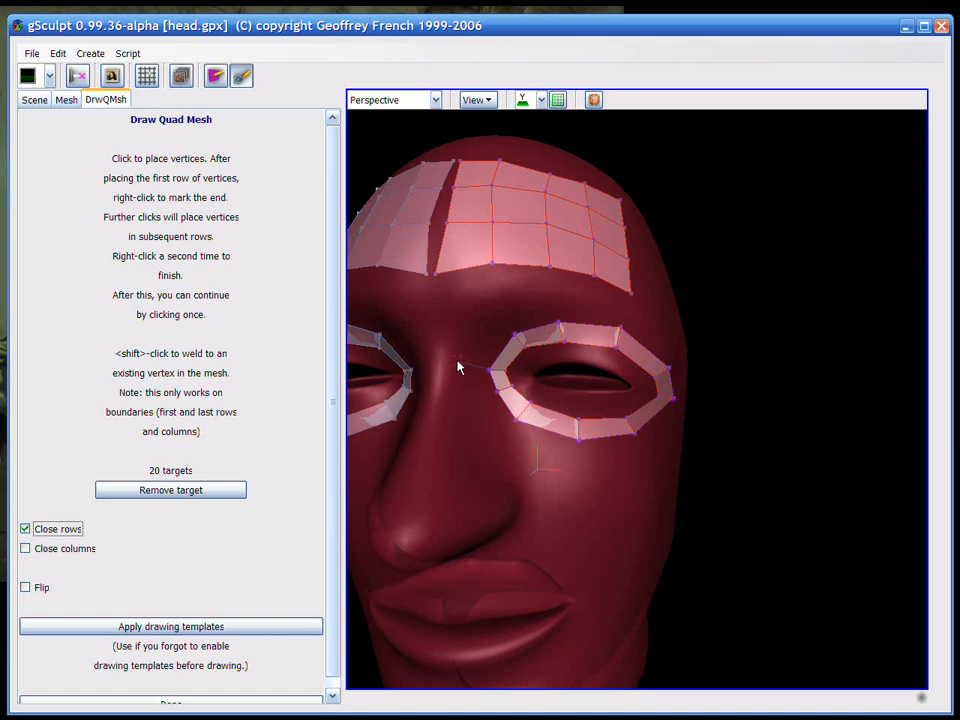
- Place a third, outermost ring of ten vertices around the eye and finish the quad mesh
{"action": "left_click", "coordinate": [457, 362]}
{"action": "left_click", "coordinate": [502, 298]}
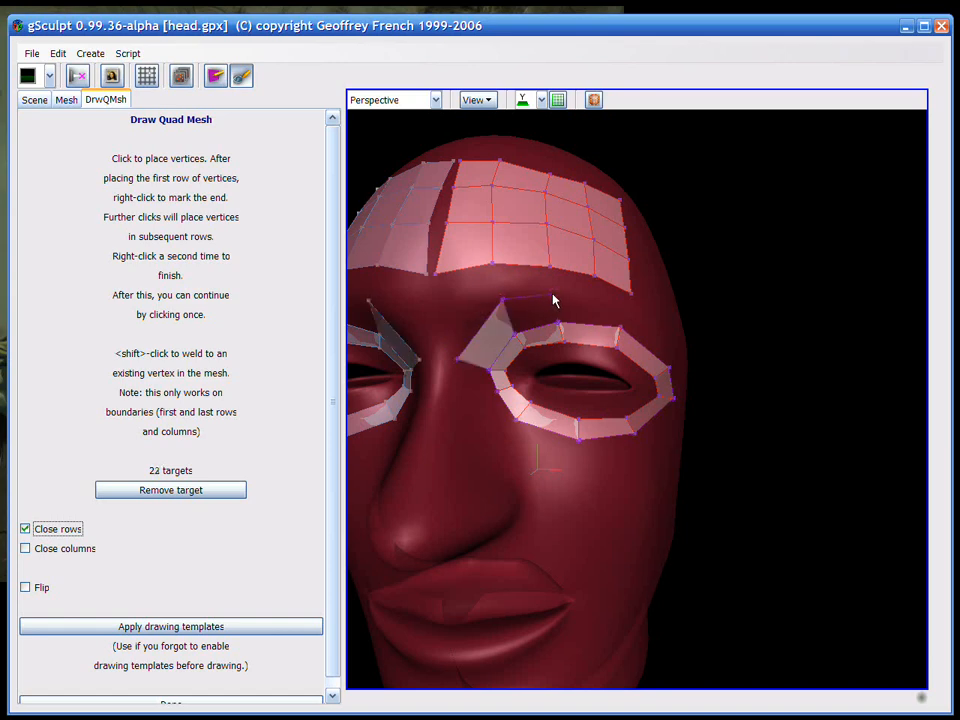
{"action": "left_click", "coordinate": [553, 298]}
{"action": "left_click", "coordinate": [616, 301]}
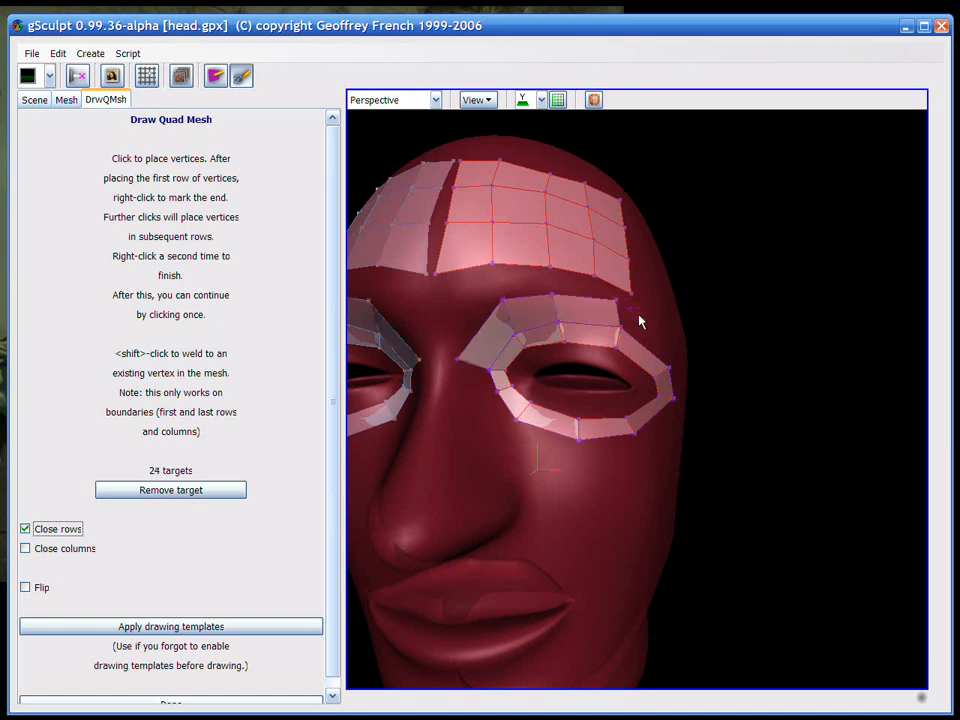
{"action": "left_click", "coordinate": [677, 357]}
{"action": "left_click", "coordinate": [686, 401]}
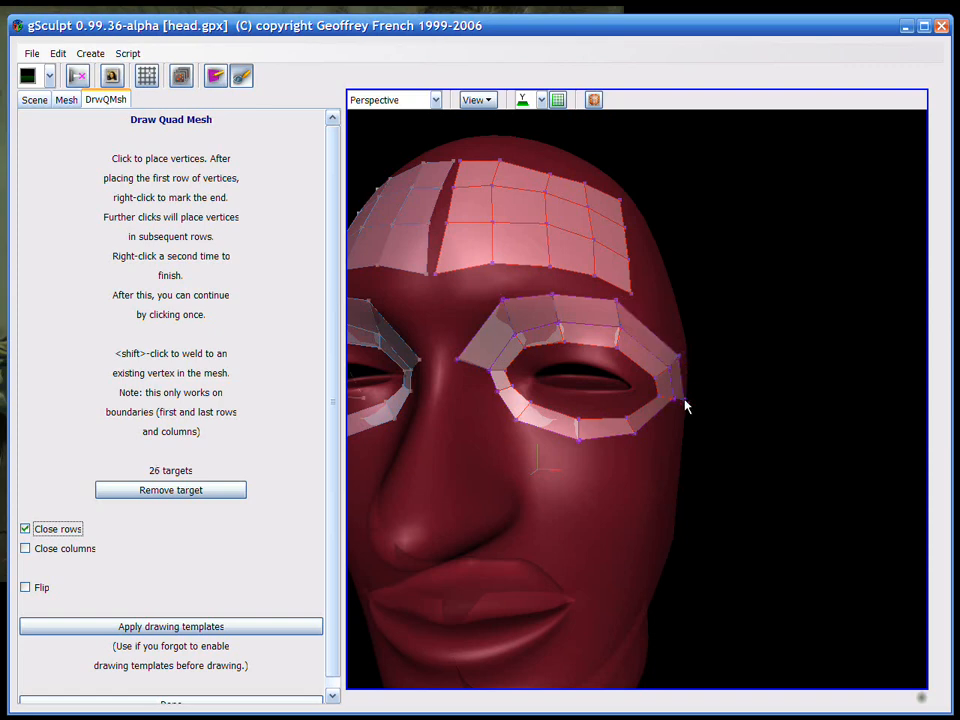
{"action": "left_click", "coordinate": [643, 453]}
{"action": "left_click", "coordinate": [573, 463]}
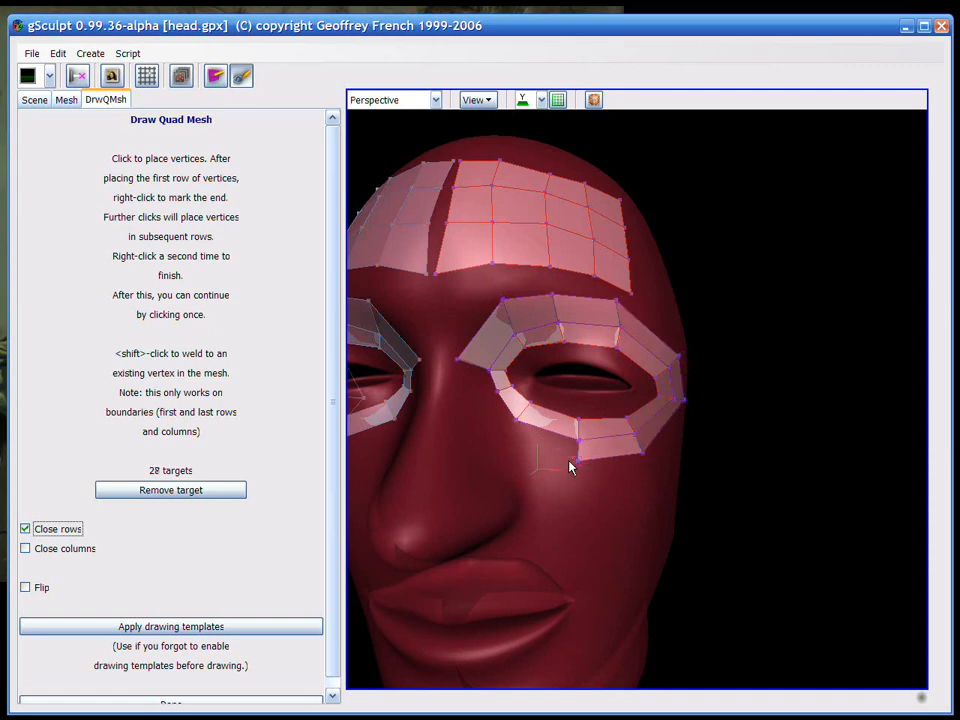
{"action": "left_click", "coordinate": [508, 442]}
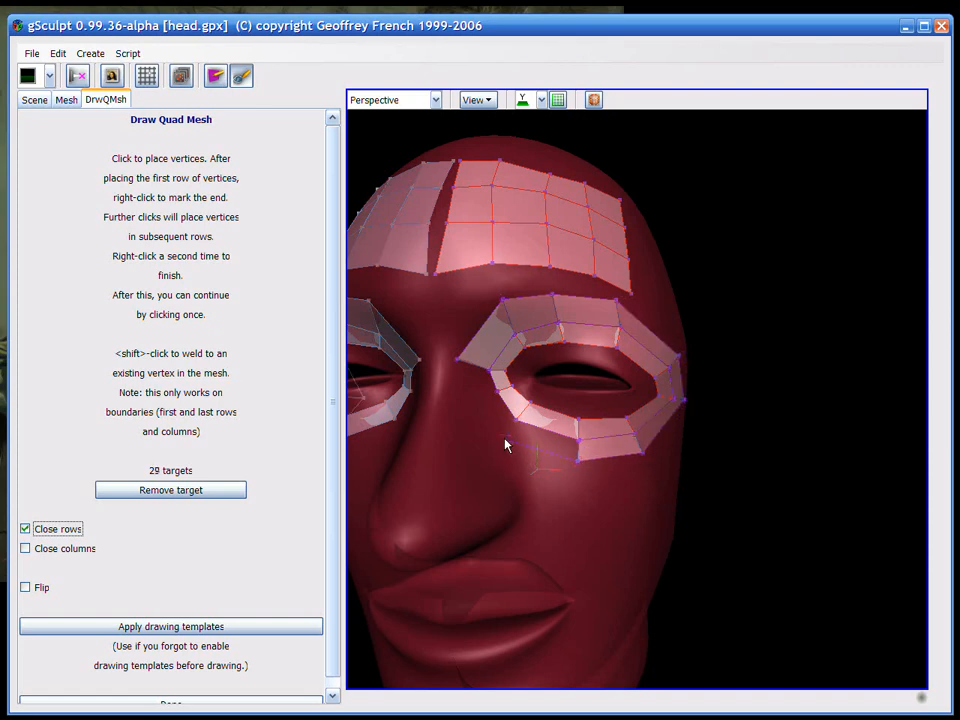
{"action": "left_click", "coordinate": [462, 403]}
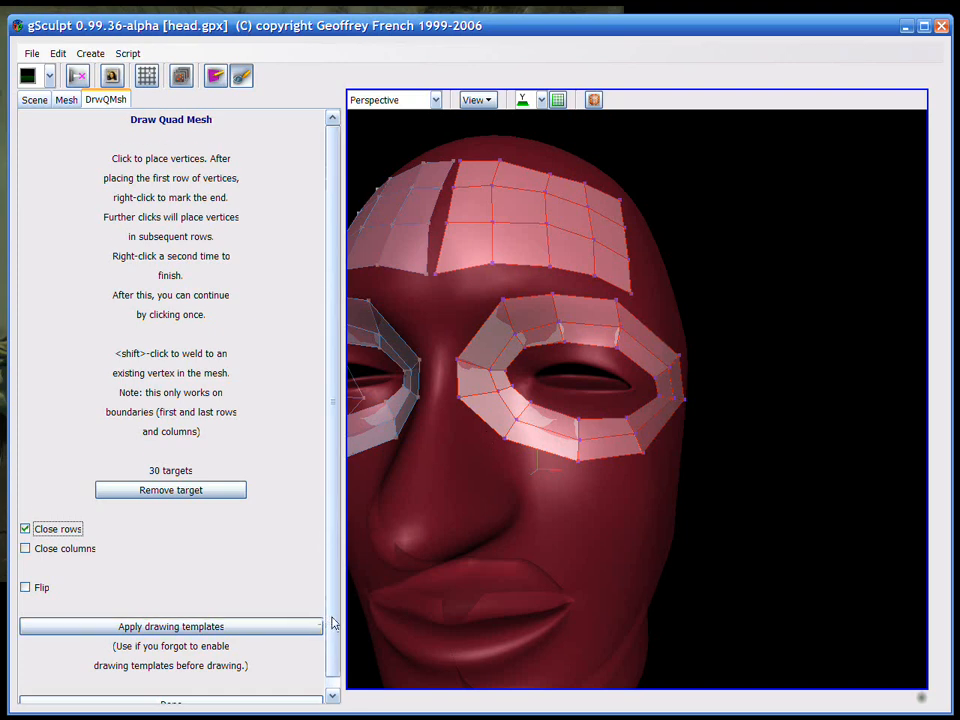
{"action": "scroll", "coordinate": [300, 670], "scroll_direction": "down", "scroll_amount": 1}
{"action": "left_click", "coordinate": [281, 700]}
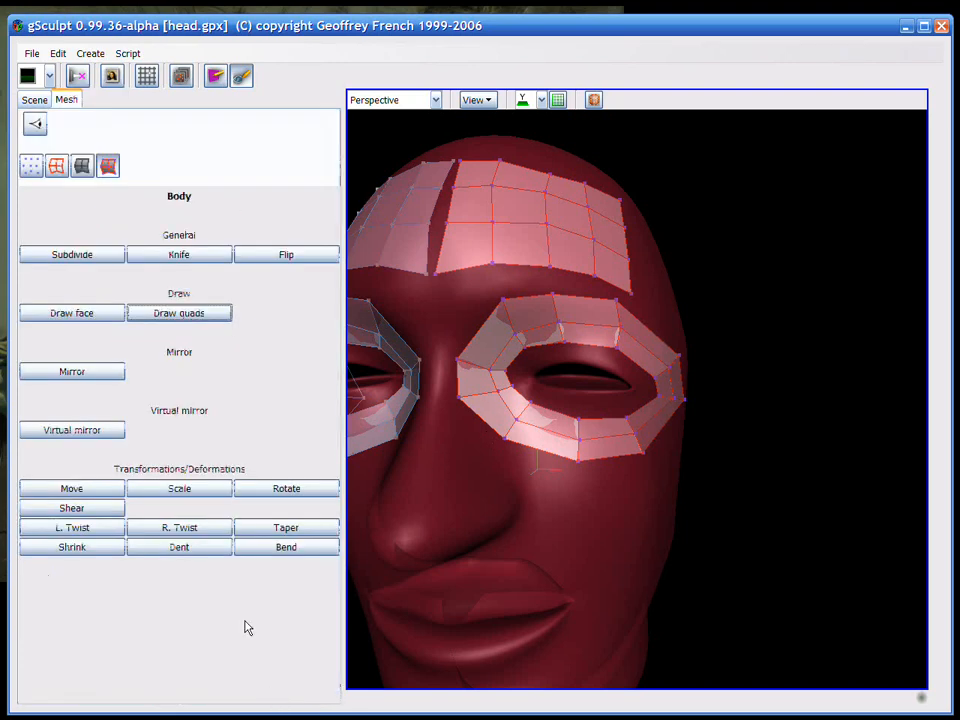
- Use Template Tweak to shift the vertices at the eye ring's upper outer corner outward along the head surface
{"action": "left_click", "coordinate": [31, 167]}
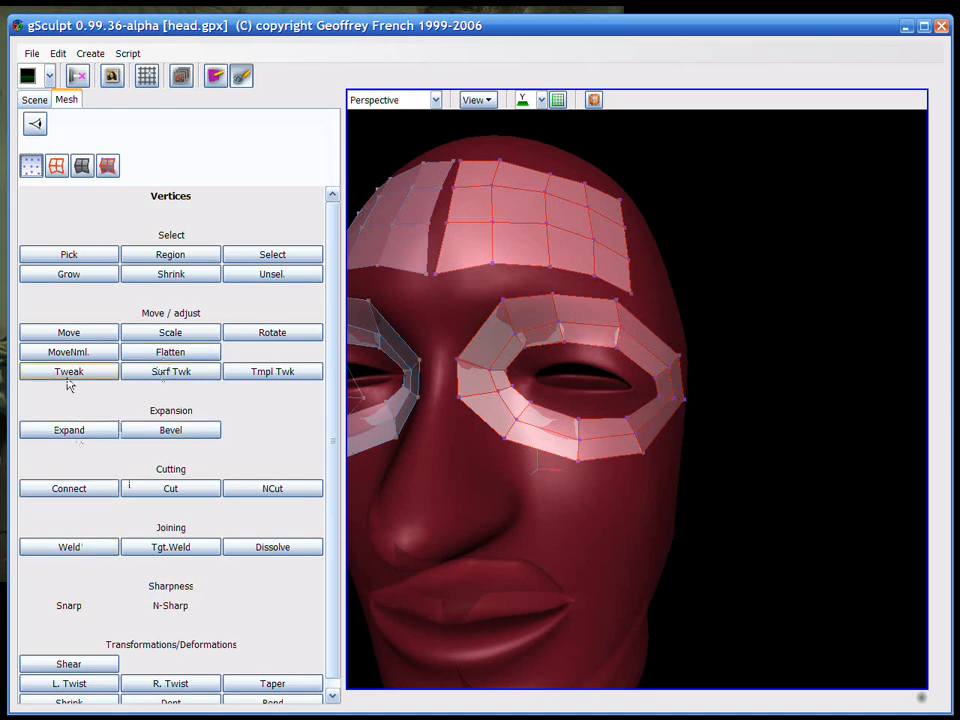
{"action": "left_click", "coordinate": [253, 374]}
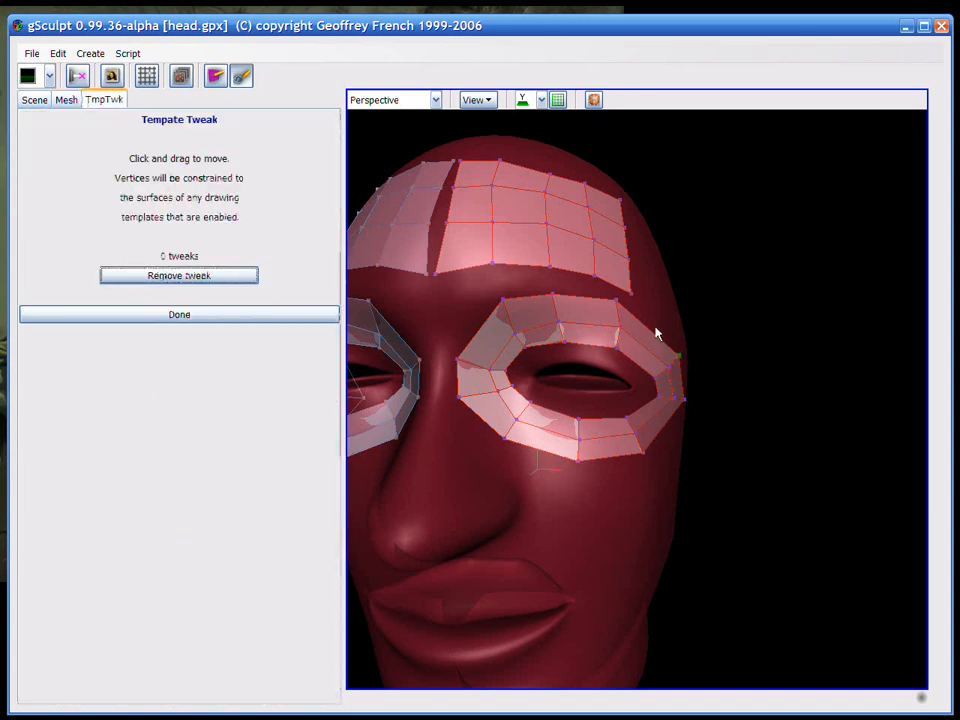
{"action": "mouse_move", "coordinate": [620, 367]}
{"action": "left_mouse_down"}
{"action": "mouse_move", "coordinate": [628, 360]}
{"action": "mouse_move", "coordinate": [620, 354]}
{"action": "left_mouse_up"}
{"action": "left_click_drag", "start_coordinate": [616, 301], "coordinate": [636, 315]}
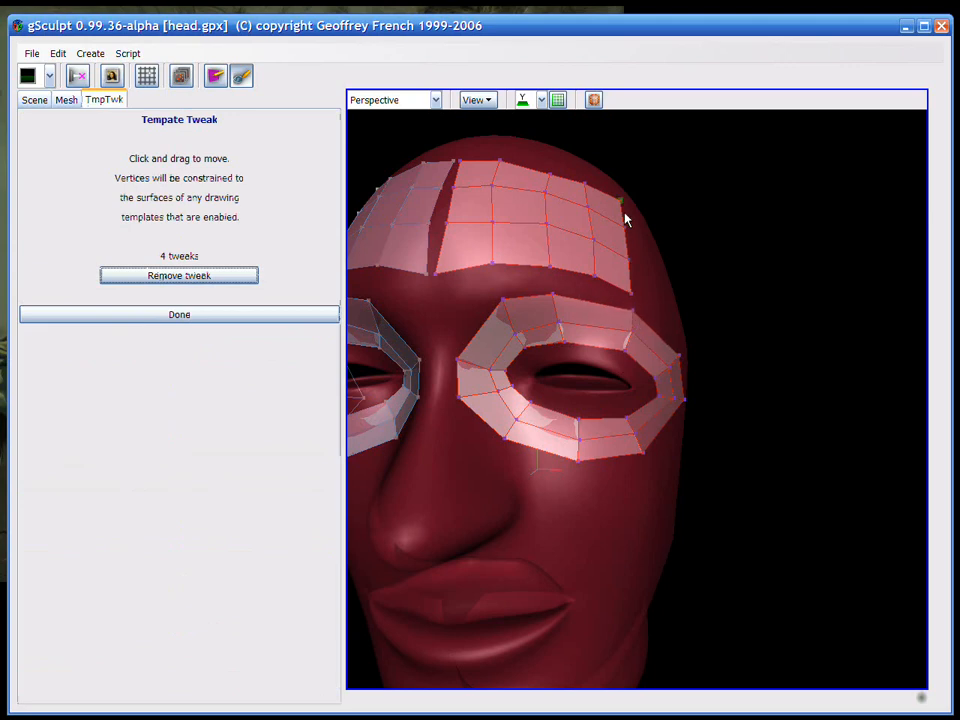
{"action": "left_click", "coordinate": [180, 316]}
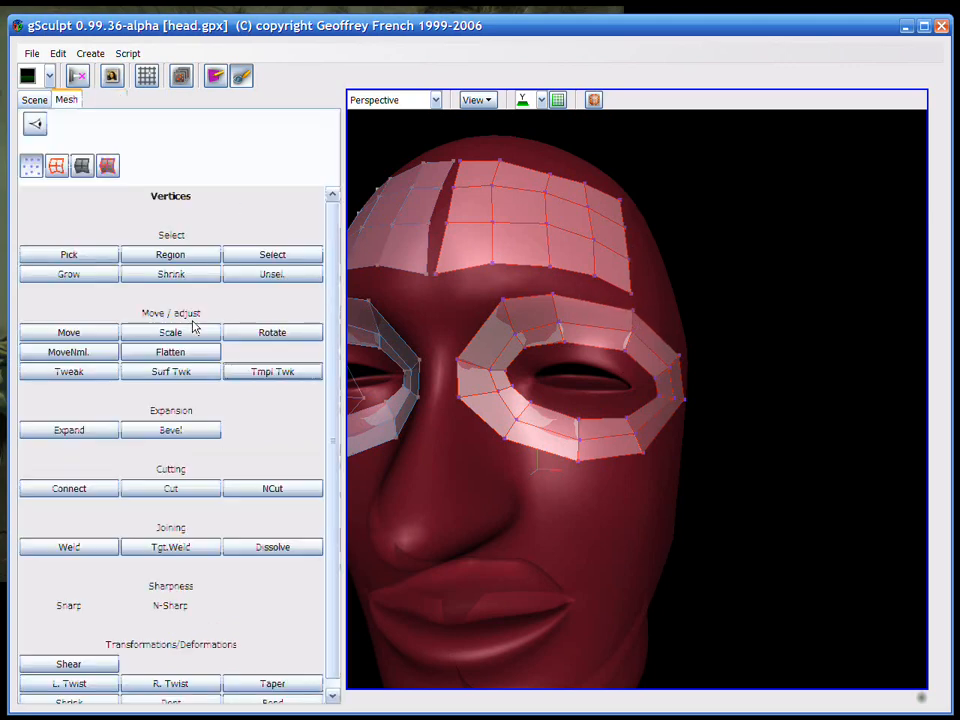
- Cut the eye ring's upper outer segment with one bandsaw cut across its rows, and unselect all edges
{"action": "middle_click_drag", "start_coordinate": [700, 395], "coordinate": [643, 392]}
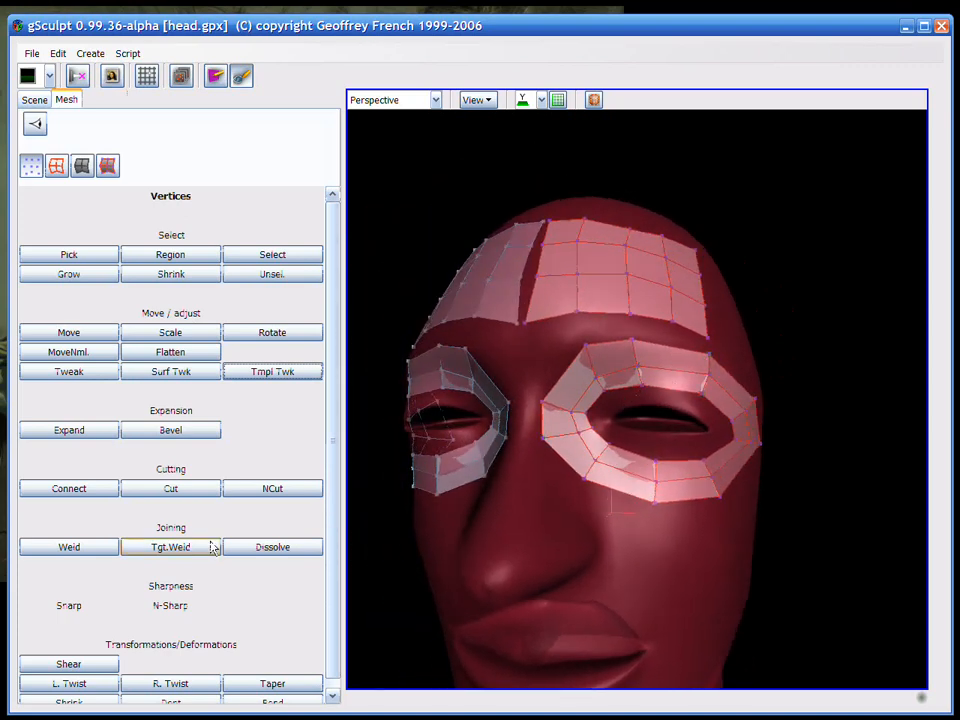
{"action": "left_click", "coordinate": [57, 165]}
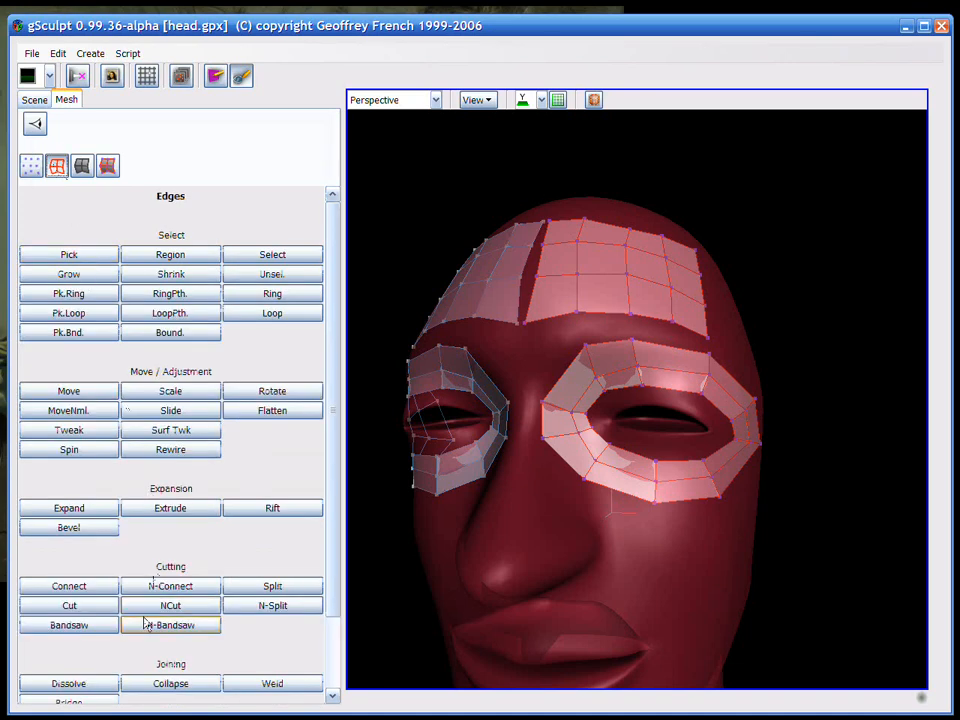
{"action": "left_click", "coordinate": [90, 628]}
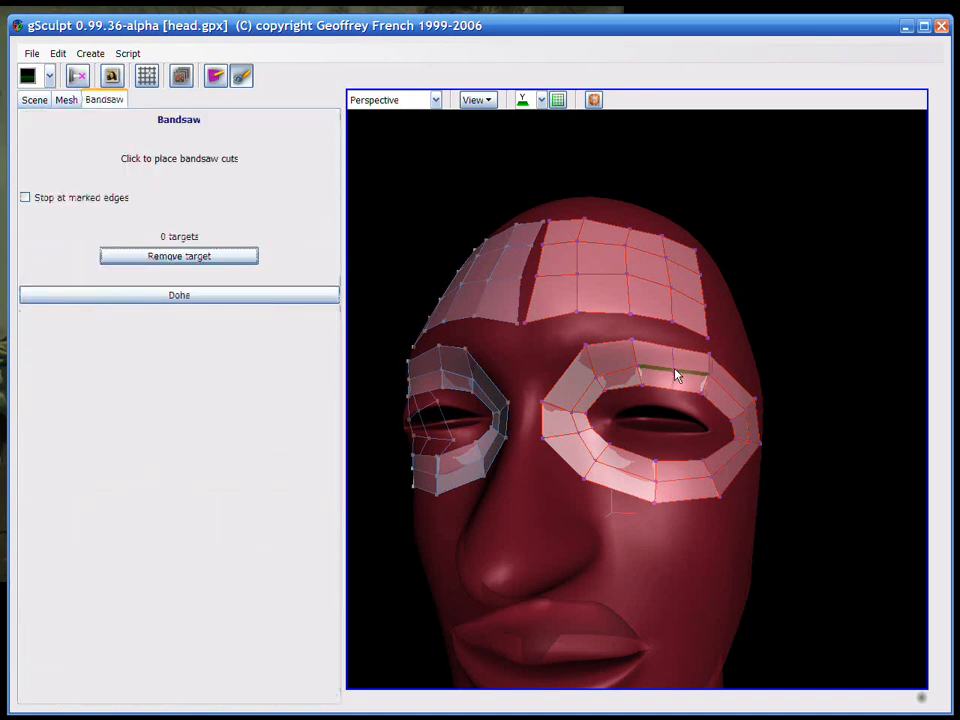
{"action": "left_click", "coordinate": [676, 376]}
{"action": "left_click", "coordinate": [224, 300]}
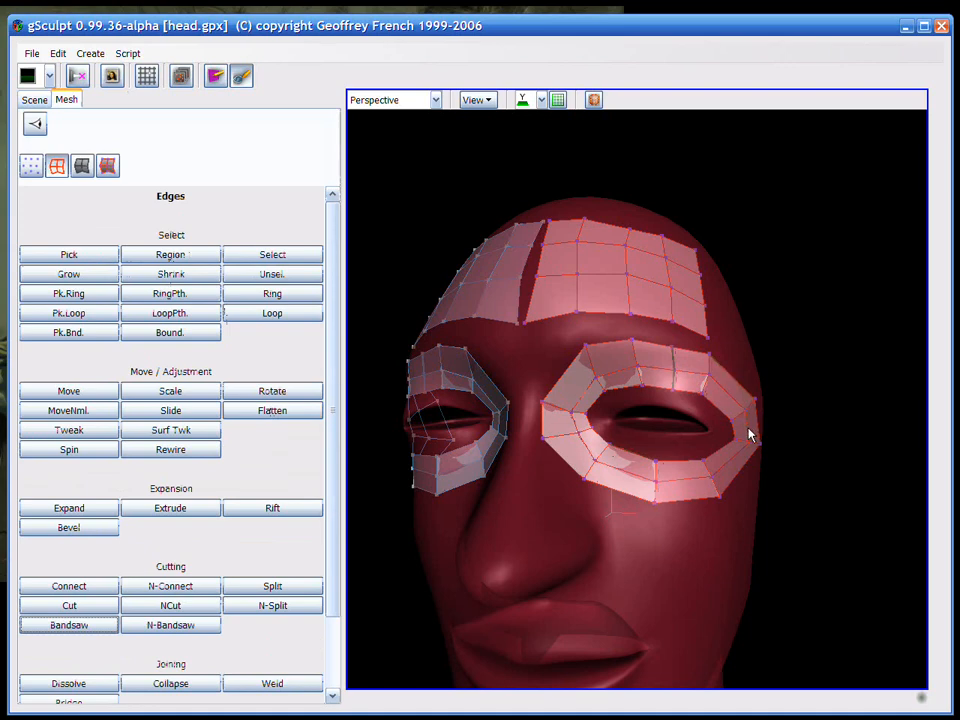
{"action": "key", "text": "u"}
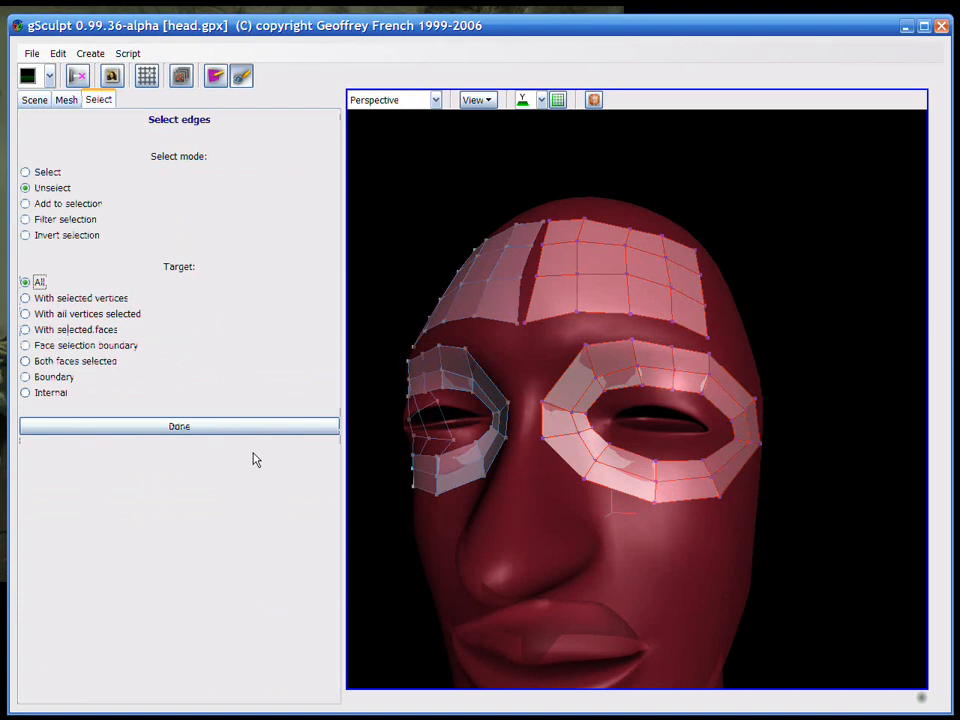
- Use Template Tweak to fit the new vertices along the eye ring's upper cut onto the head surface
{"action": "left_click", "coordinate": [66, 100]}
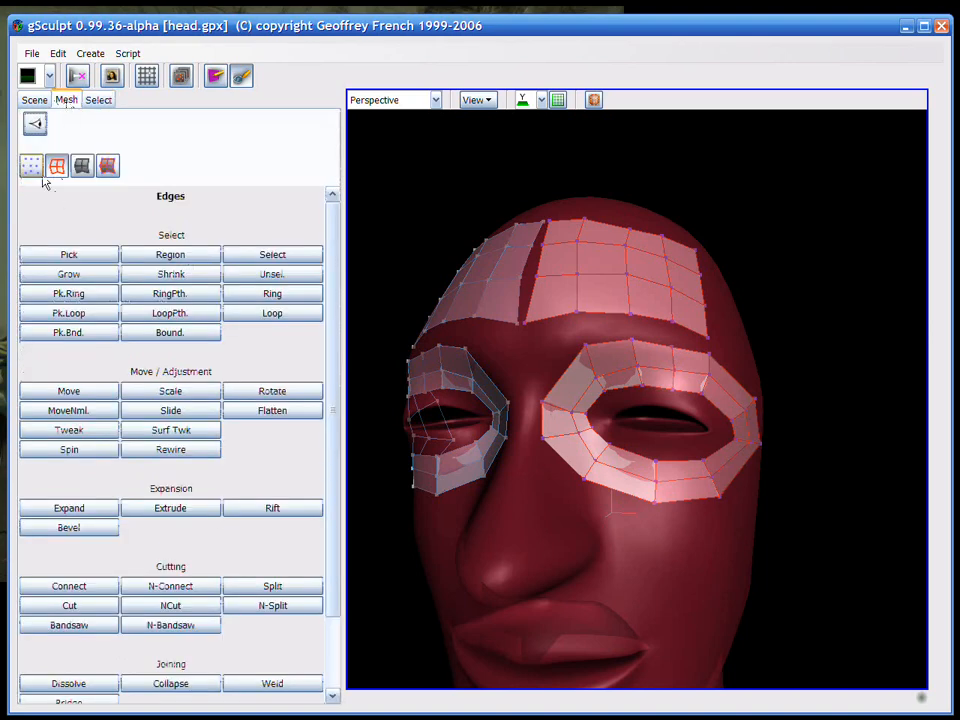
{"action": "left_click", "coordinate": [31, 165]}
{"action": "left_click", "coordinate": [244, 379]}
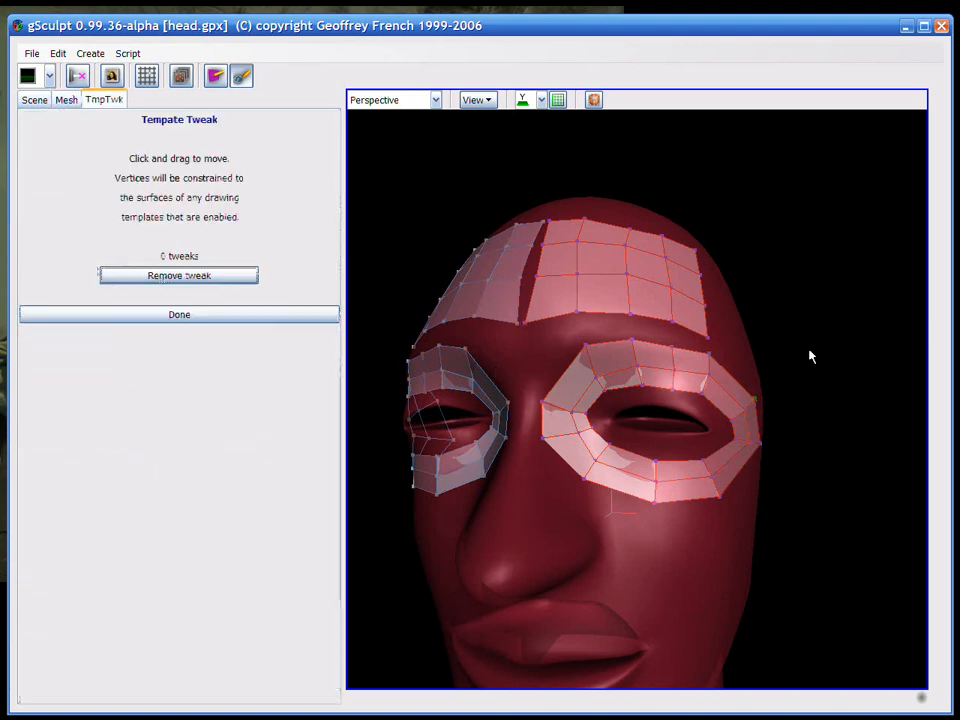
{"action": "left_click", "coordinate": [663, 400]}
{"action": "left_click_drag", "start_coordinate": [666, 388], "coordinate": [674, 370]}
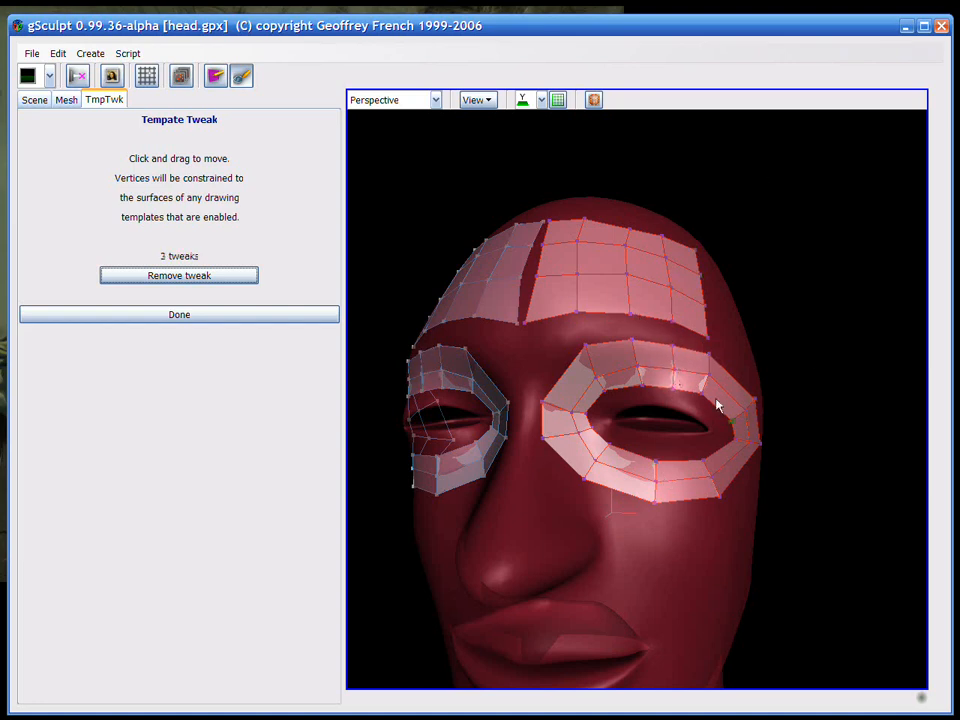
{"action": "middle_click_drag", "start_coordinate": [711, 369], "coordinate": [677, 347]}
{"action": "middle_click_drag", "start_coordinate": [763, 389], "coordinate": [672, 362]}
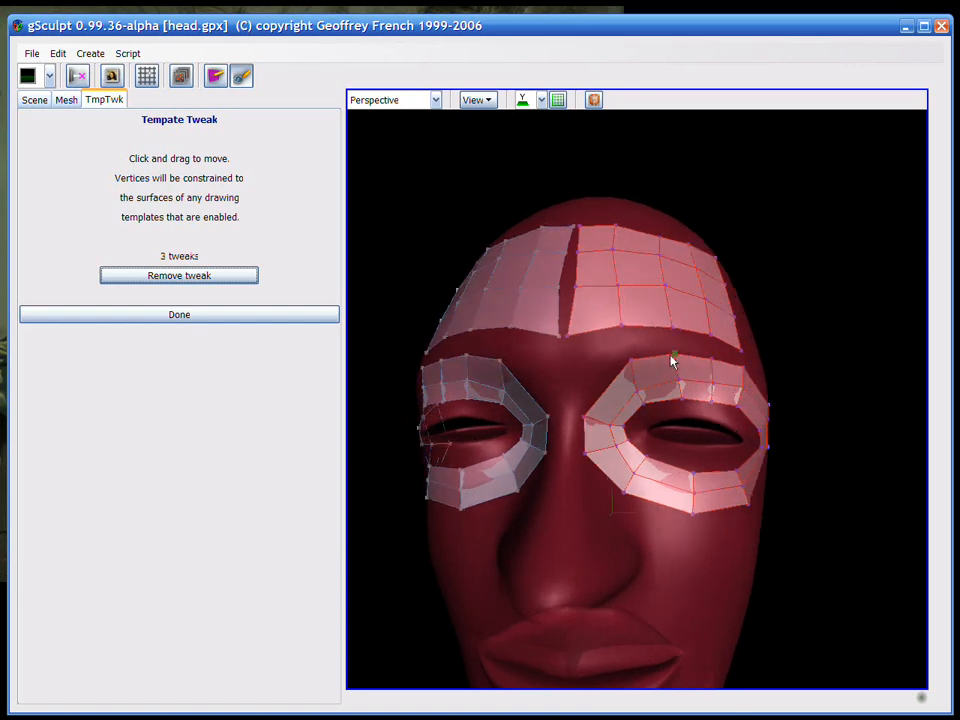
{"action": "left_click", "coordinate": [212, 318]}
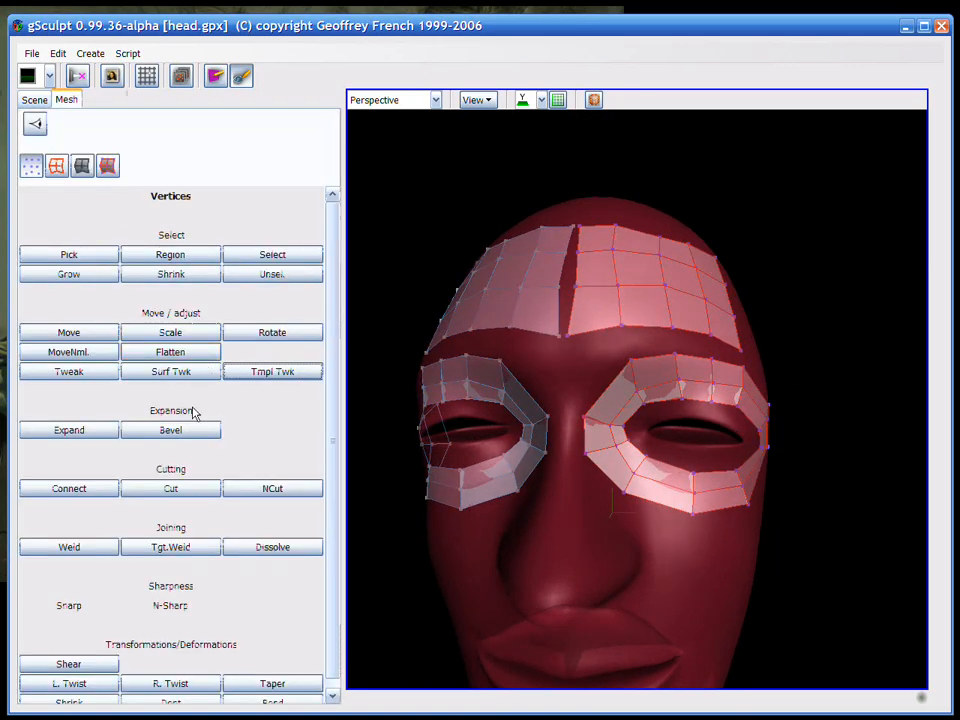
- Start a quad mesh with a first row of five vertices welded along the eye ring's upper edge, from outer to inner corner
{"action": "left_click", "coordinate": [107, 165]}
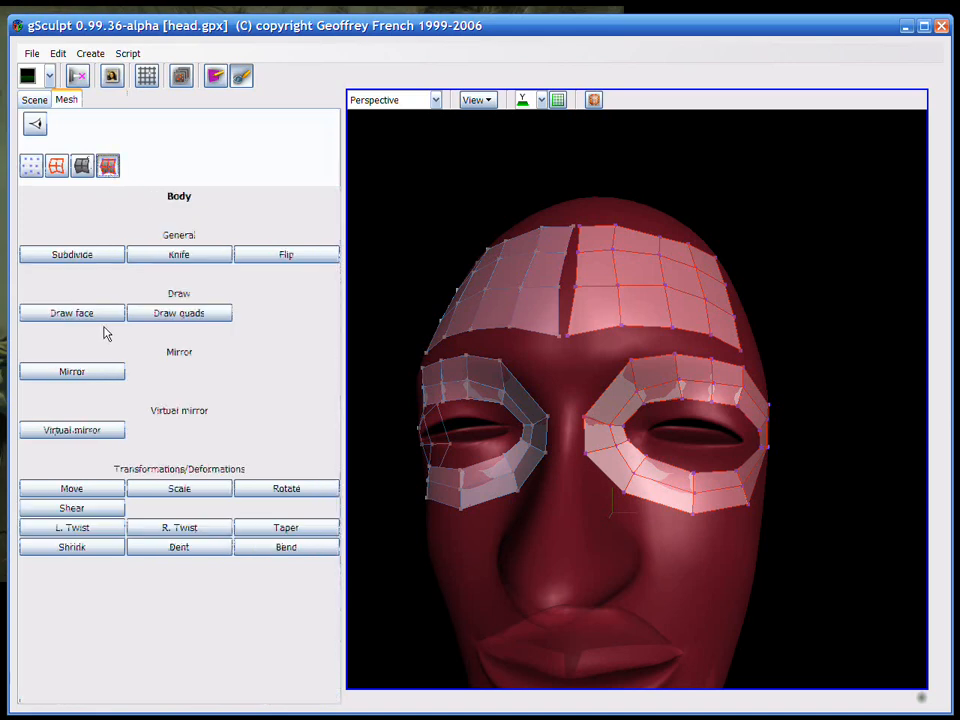
{"action": "left_click", "coordinate": [160, 318]}
{"action": "mouse_move", "coordinate": [658, 369]}
{"action": "middle_mouse_down"}
{"action": "mouse_move", "coordinate": [624, 381]}
{"action": "mouse_move", "coordinate": [510, 364]}
{"action": "middle_mouse_up"}
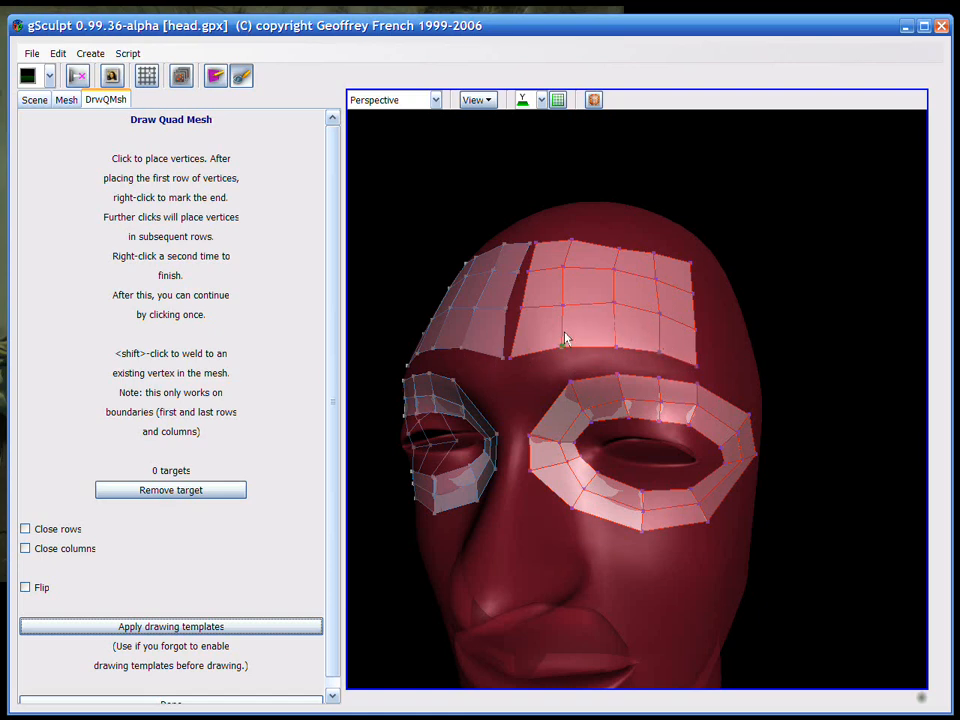
{"action": "left_click", "coordinate": [691, 363]}
{"action": "left_click", "coordinate": [699, 390], "text": "shift"}
{"action": "left_click", "coordinate": [661, 389], "text": "shift"}
{"action": "left_click", "coordinate": [624, 387], "text": "shift"}
{"action": "middle_click_drag", "start_coordinate": [583, 412], "coordinate": [600, 388]}
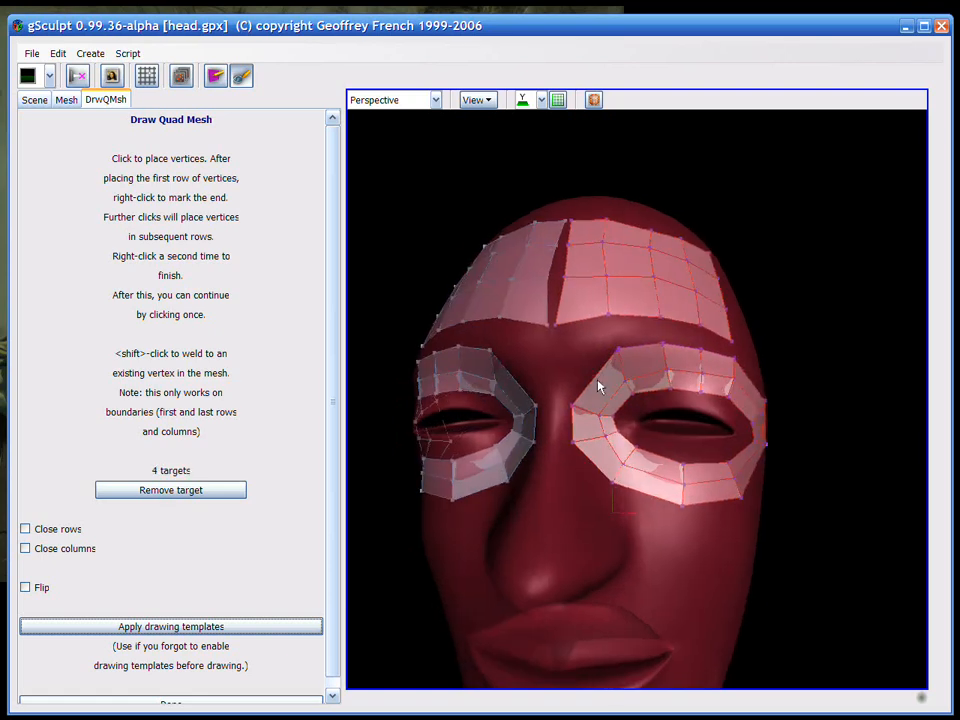
{"action": "left_click", "coordinate": [583, 407], "text": "shift"}
- Place a second row of five new vertices in the gap between the eye ring and the forehead patch
{"action": "left_click", "coordinate": [559, 361]}
{"action": "left_click", "coordinate": [606, 331]}
{"action": "left_click", "coordinate": [660, 331]}
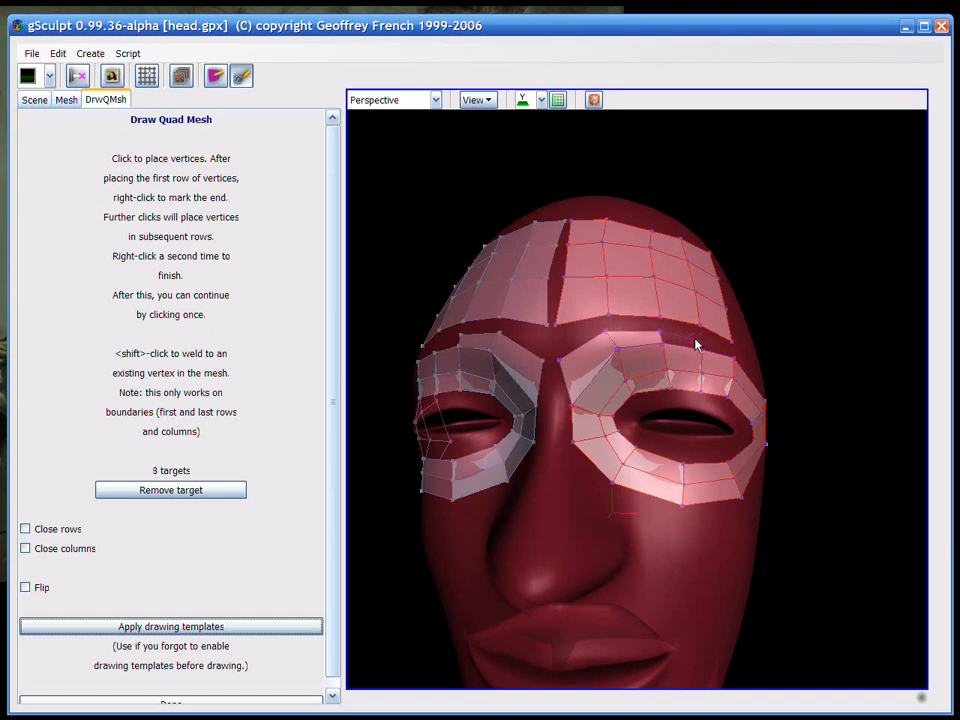
{"action": "left_click", "coordinate": [697, 345]}
{"action": "left_click", "coordinate": [730, 346]}
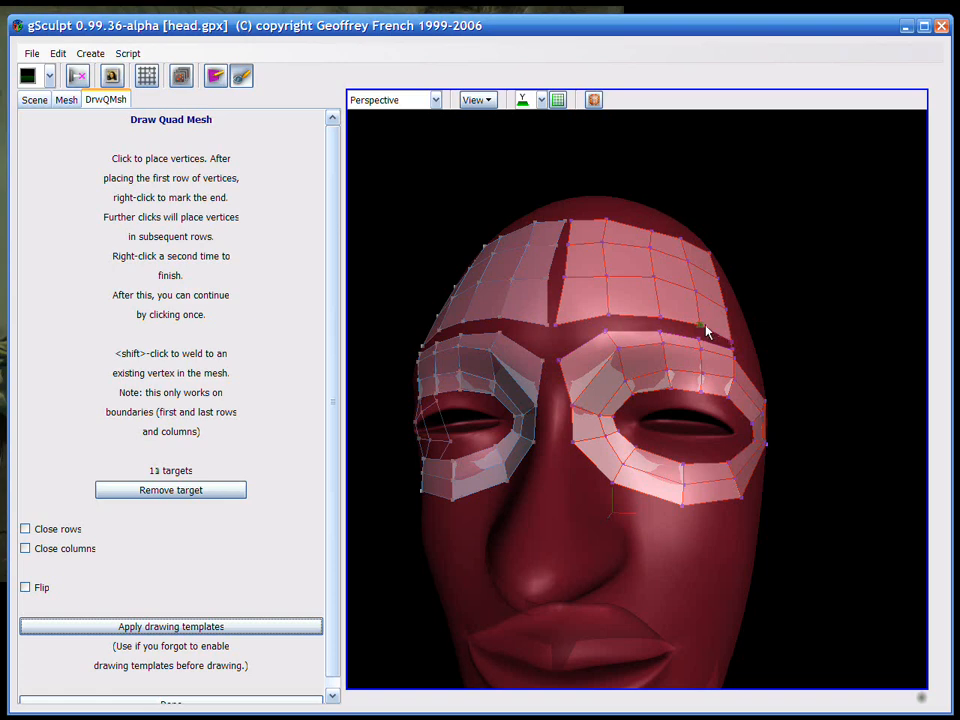
- Weld a third row of five vertices to the forehead patch's lower edge and finish the quad mesh
{"action": "left_click", "coordinate": [553, 325]}
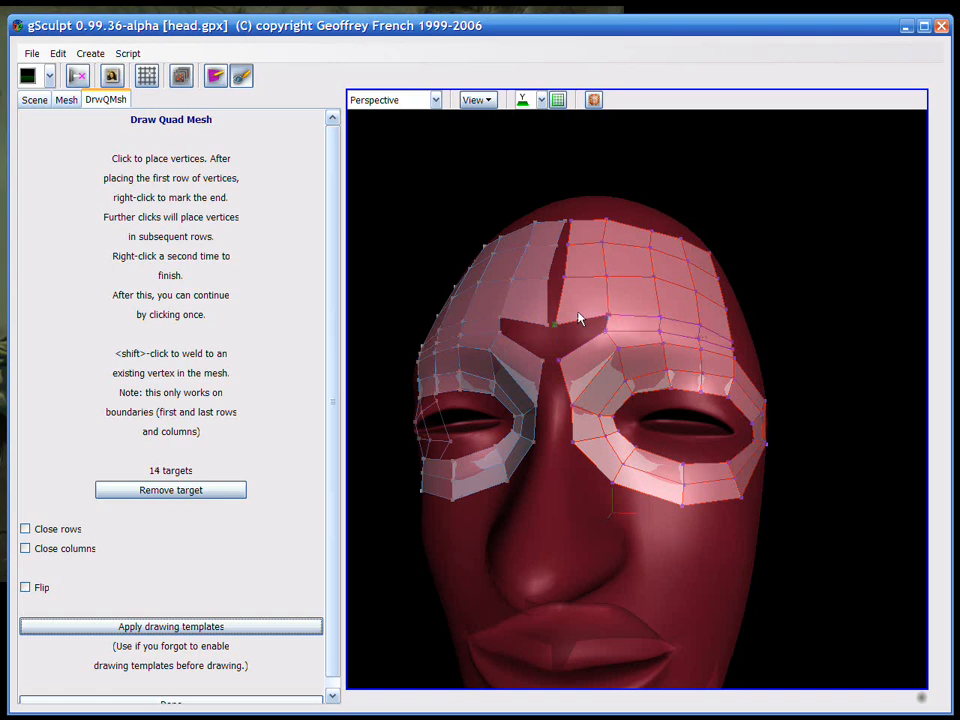
{"action": "left_click", "coordinate": [586, 343]}
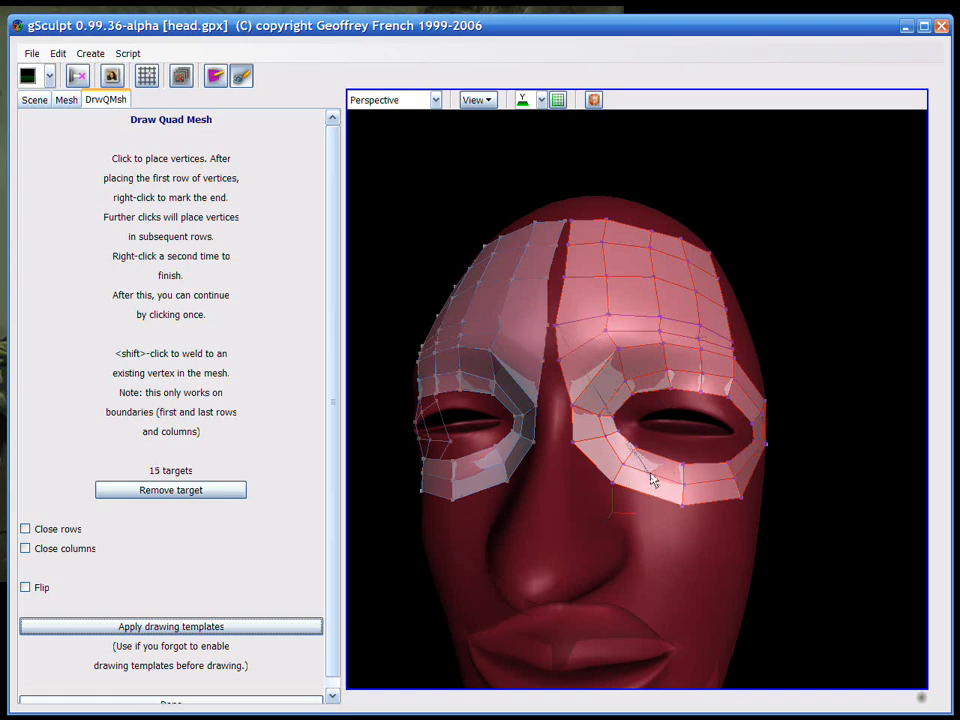
{"action": "right_click", "coordinate": [640, 382]}
- Use Template Tweak to pull the eye ring's inner-corner vertices beside the nose closer to the eye
{"action": "middle_click_drag", "start_coordinate": [779, 414], "coordinate": [665, 405]}
{"action": "scroll", "coordinate": [650, 418], "scroll_direction": "up", "scroll_amount": 3}
{"action": "scroll", "coordinate": [684, 417], "scroll_direction": "up", "scroll_amount": 3}
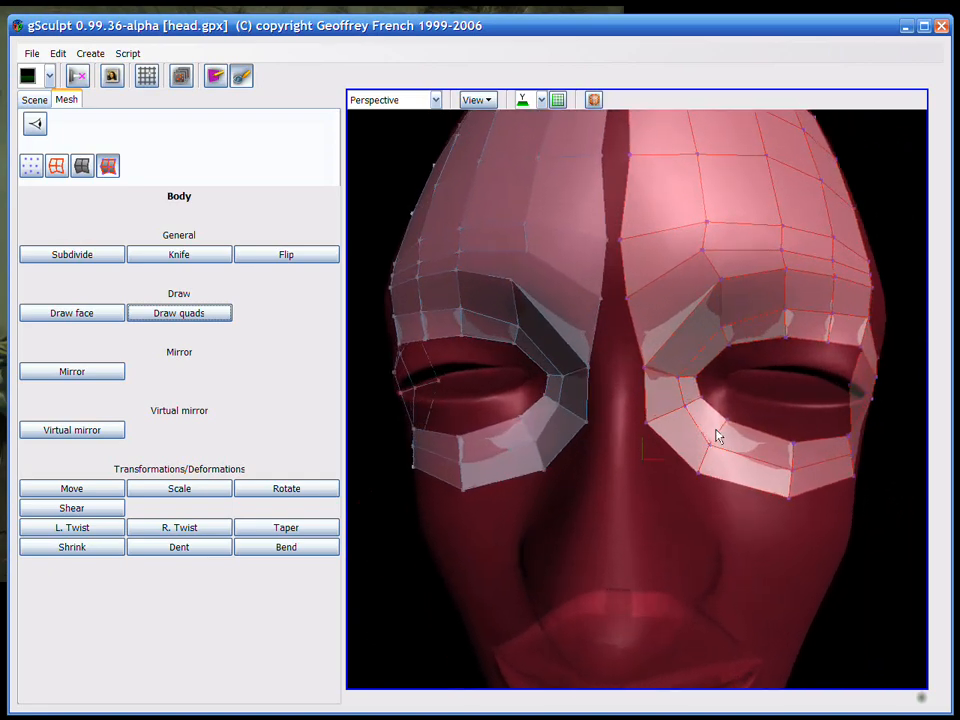
{"action": "middle_click_drag", "start_coordinate": [716, 455], "coordinate": [690, 456]}
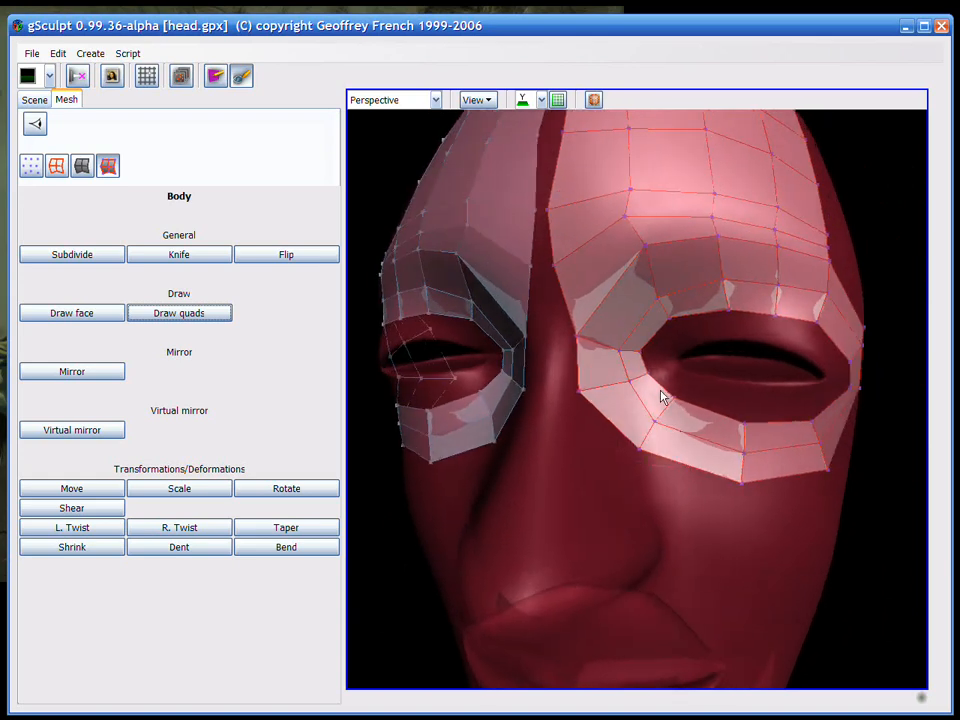
{"action": "key", "text": "v"}
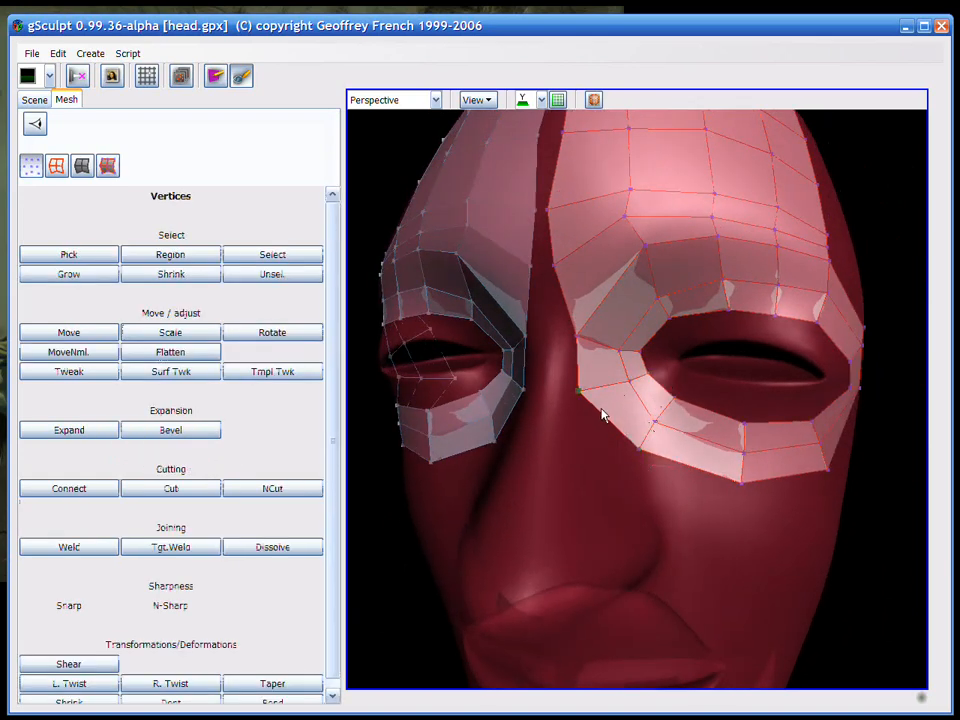
{"action": "key", "text": "t"}
{"action": "left_click_drag", "start_coordinate": [588, 391], "coordinate": [625, 387]}
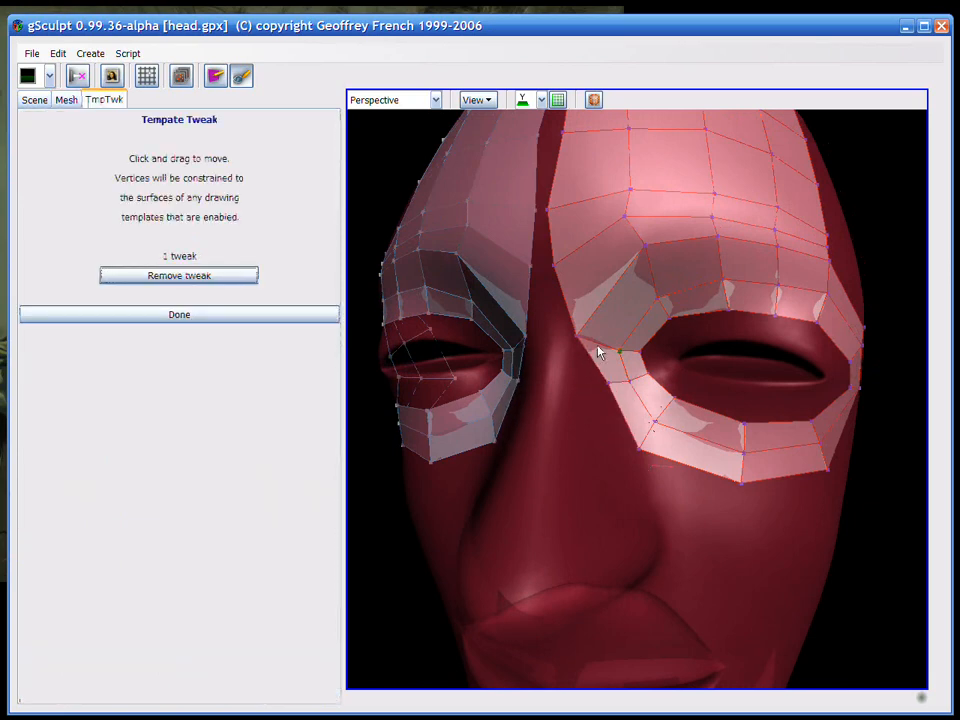
{"action": "left_click_drag", "start_coordinate": [600, 347], "coordinate": [647, 281]}
{"action": "left_click_drag", "start_coordinate": [613, 339], "coordinate": [628, 323]}
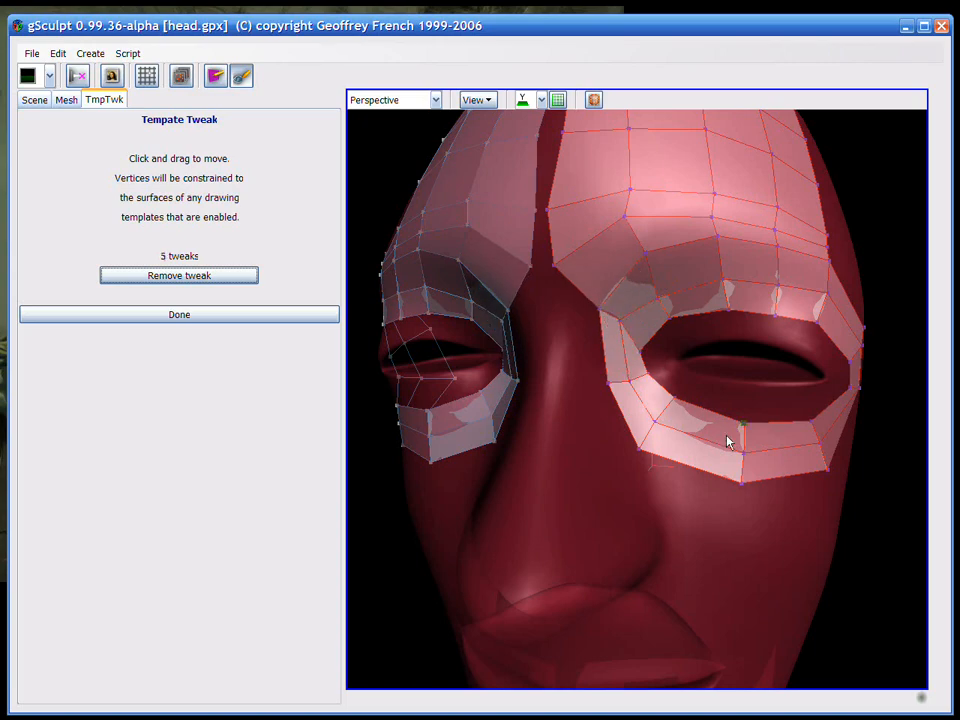
- Pull the eye ring's outer-corner and lower outer vertices inward along the head surface, closer to the eye
{"action": "middle_click_drag", "start_coordinate": [728, 442], "coordinate": [592, 414]}
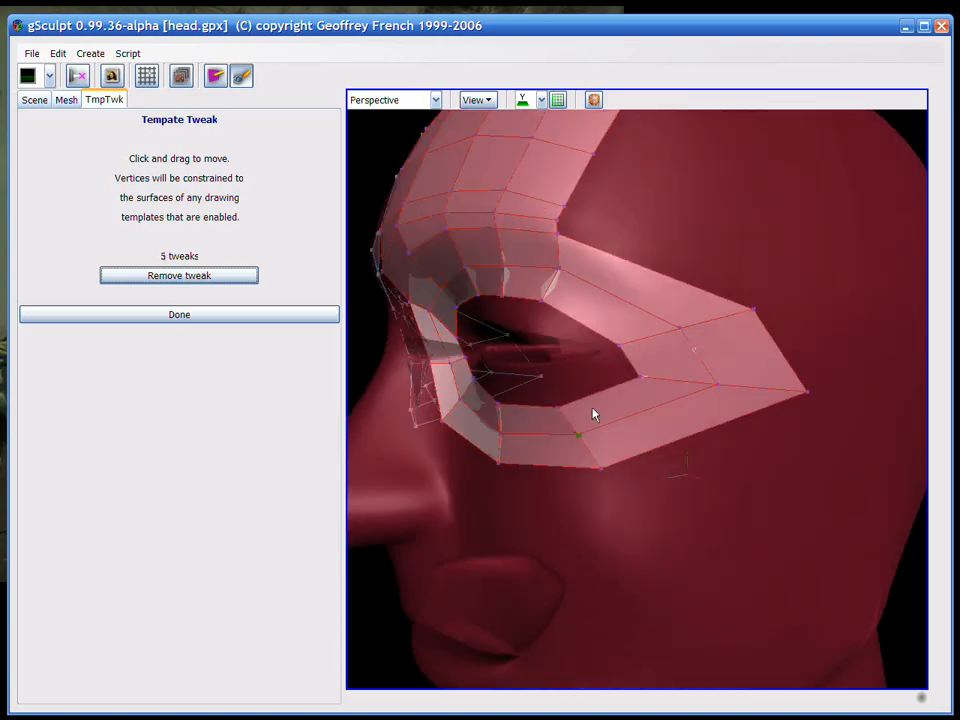
{"action": "left_click_drag", "start_coordinate": [665, 378], "coordinate": [618, 325]}
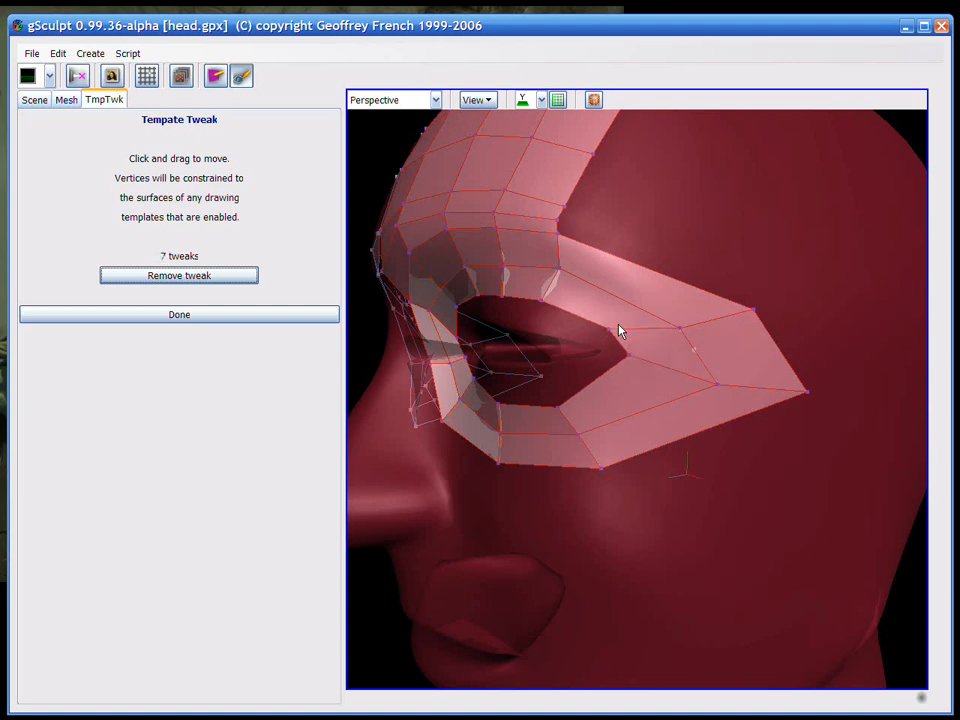
{"action": "left_click_drag", "start_coordinate": [578, 436], "coordinate": [571, 404]}
{"action": "left_click_drag", "start_coordinate": [689, 385], "coordinate": [645, 379]}
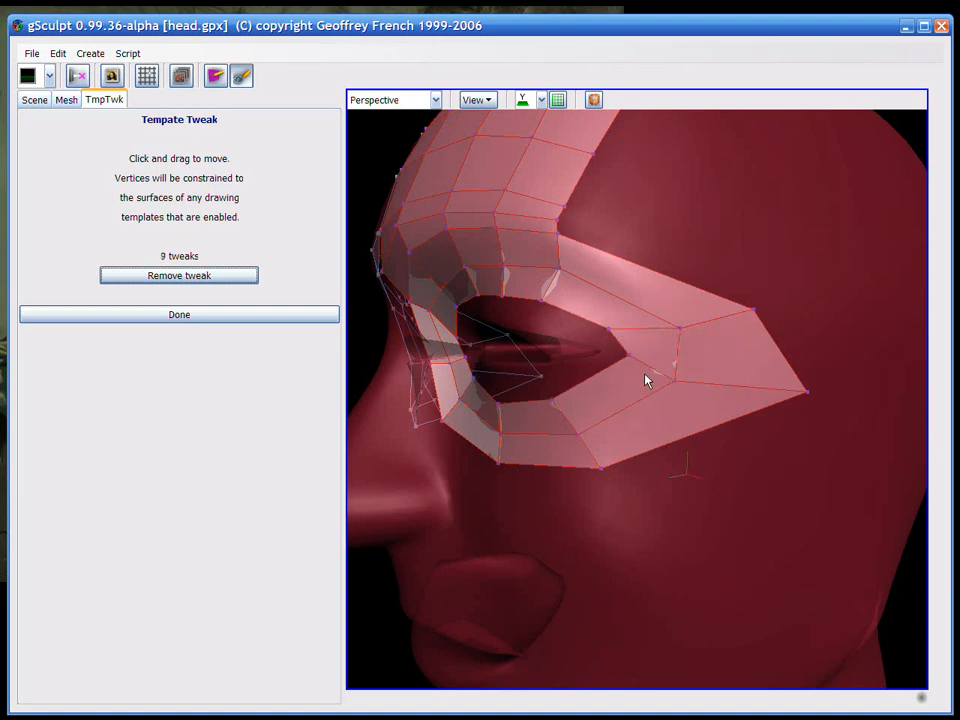
{"action": "left_click_drag", "start_coordinate": [745, 310], "coordinate": [670, 325]}
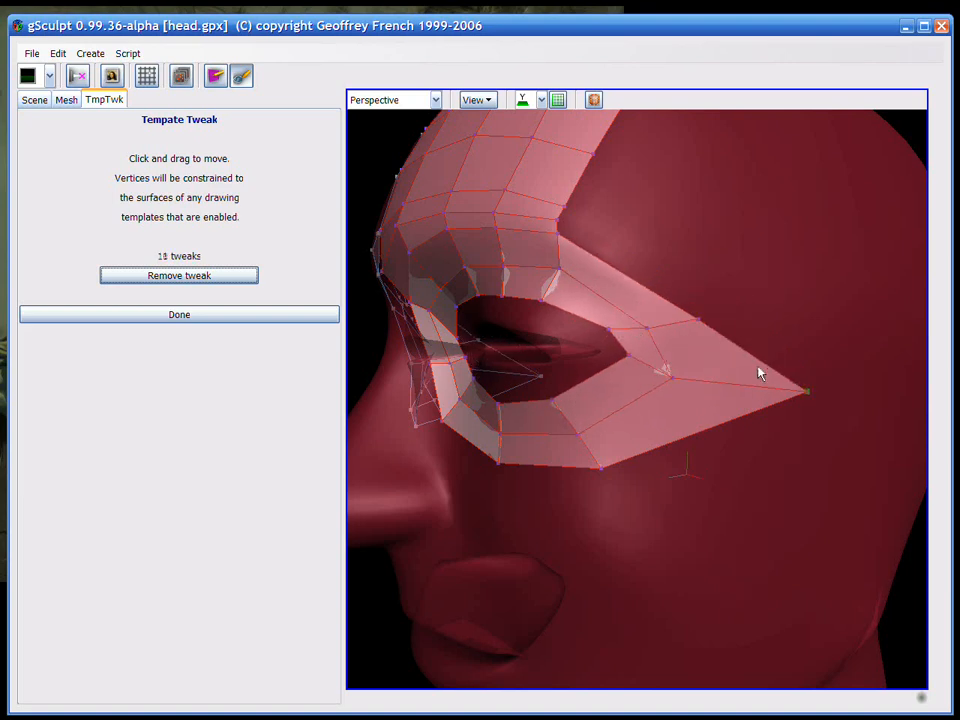
{"action": "left_click_drag", "start_coordinate": [760, 370], "coordinate": [668, 386]}
{"action": "left_click_drag", "start_coordinate": [601, 461], "coordinate": [567, 434]}
- Refine the vertices along the eye ring's lower edge and inner corner on the head surface, and finish Template Tweak
{"action": "middle_click_drag", "start_coordinate": [560, 452], "coordinate": [732, 418]}
{"action": "left_click_drag", "start_coordinate": [757, 404], "coordinate": [760, 384]}
{"action": "left_click_drag", "start_coordinate": [679, 370], "coordinate": [686, 363]}
{"action": "left_click_drag", "start_coordinate": [666, 373], "coordinate": [669, 366]}
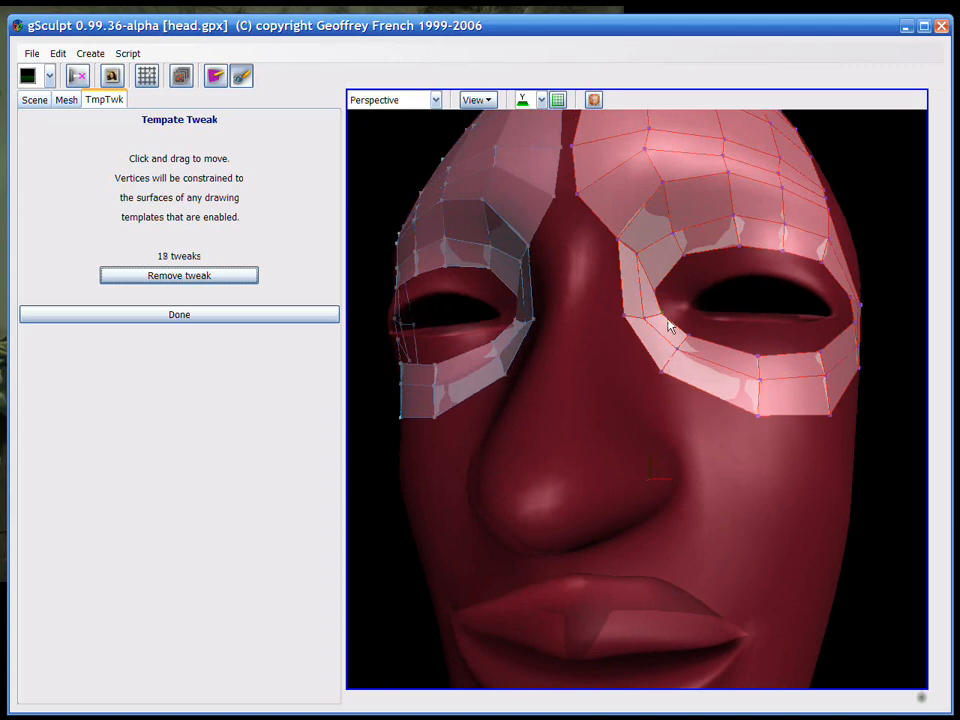
{"action": "middle_click_drag", "start_coordinate": [667, 321], "coordinate": [650, 366]}
{"action": "left_click_drag", "start_coordinate": [634, 368], "coordinate": [602, 309]}
{"action": "mouse_move", "coordinate": [598, 361]}
{"action": "middle_mouse_down"}
{"action": "mouse_move", "coordinate": [633, 345]}
{"action": "mouse_move", "coordinate": [542, 364]}
{"action": "mouse_move", "coordinate": [596, 349]}
{"action": "middle_mouse_up"}
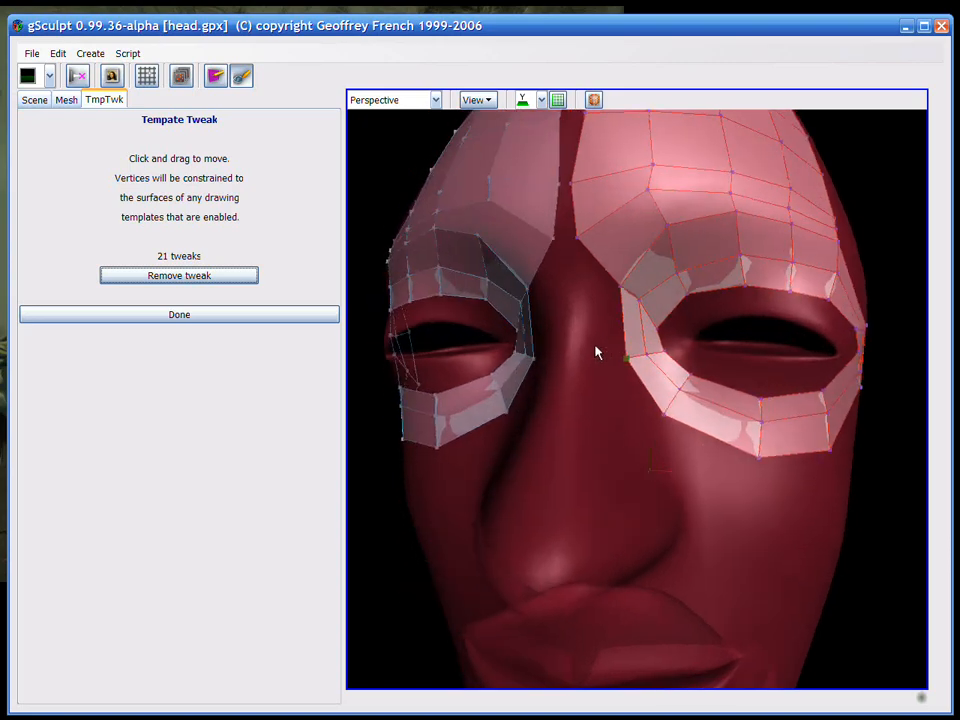
{"action": "middle_click_drag", "start_coordinate": [673, 345], "coordinate": [716, 447]}
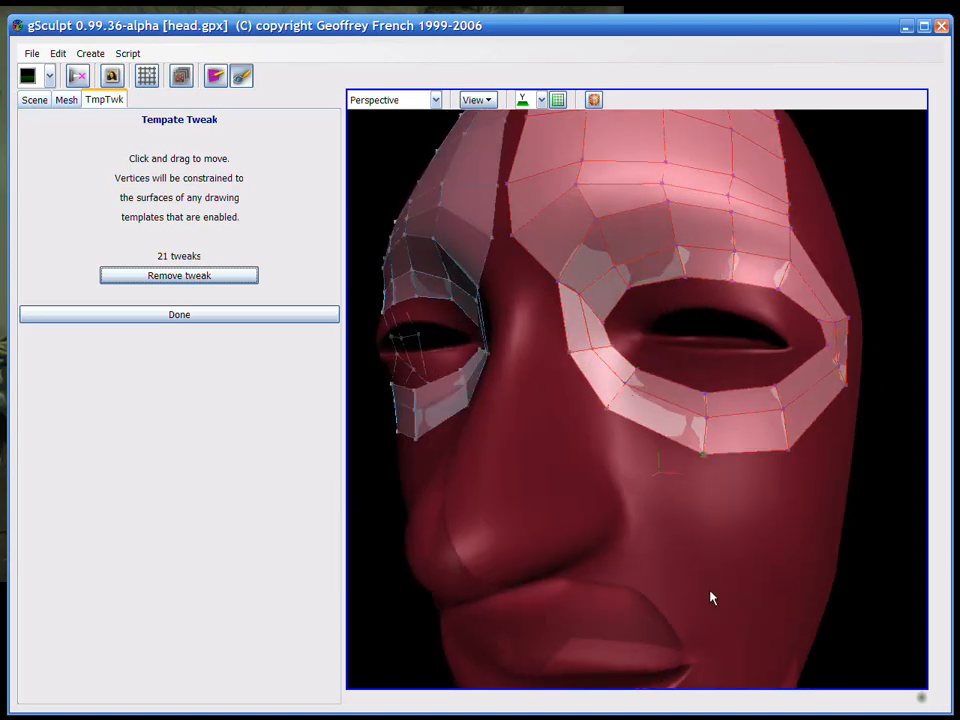
{"action": "key", "text": "Escape"}
- Draw a strip of three quads down the side of the nose, welding one side to the eye ring's inner edge
{"action": "left_click", "coordinate": [104, 172]}
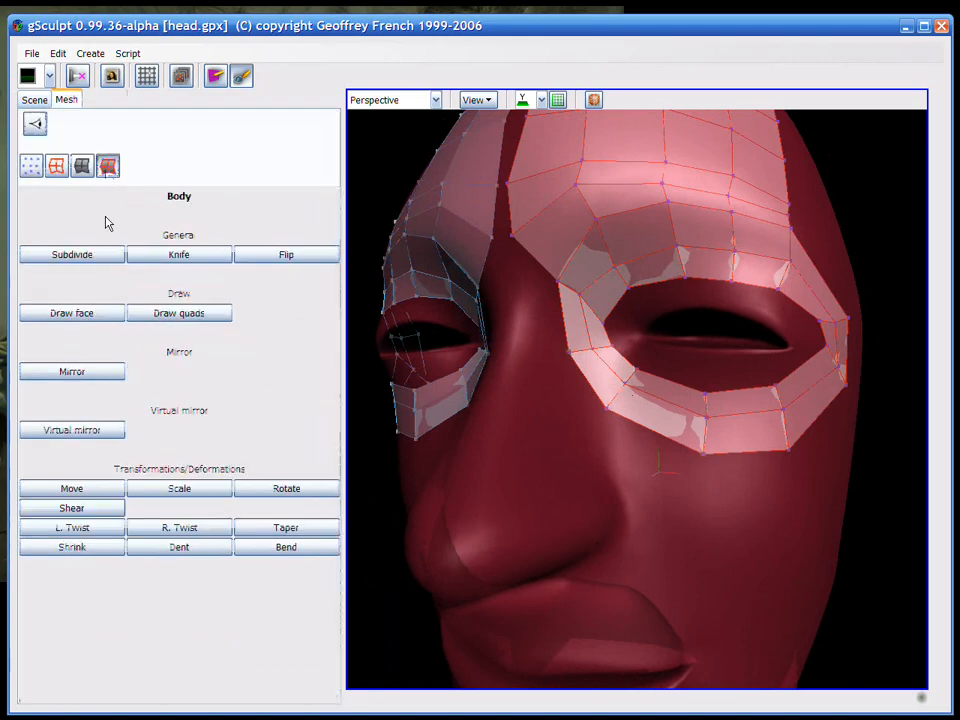
{"action": "left_click", "coordinate": [186, 309]}
{"action": "middle_click_drag", "start_coordinate": [589, 261], "coordinate": [622, 297]}
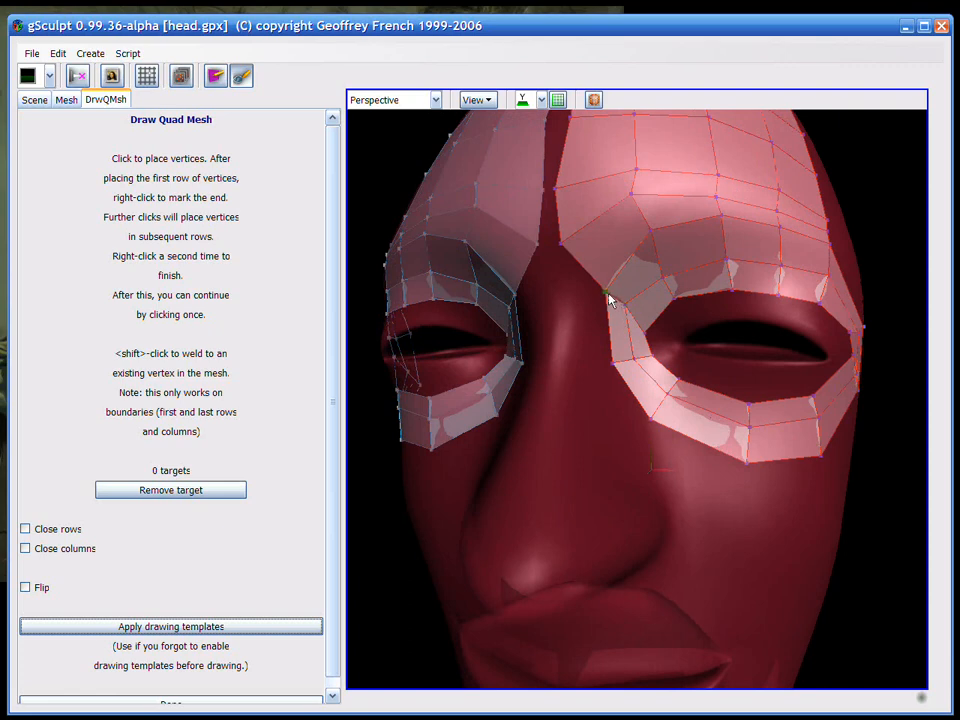
{"action": "left_click", "coordinate": [608, 293], "text": "shift"}
{"action": "left_click", "coordinate": [564, 291]}
{"action": "left_click", "coordinate": [565, 369]}
{"action": "left_click", "coordinate": [617, 362], "text": "shift"}
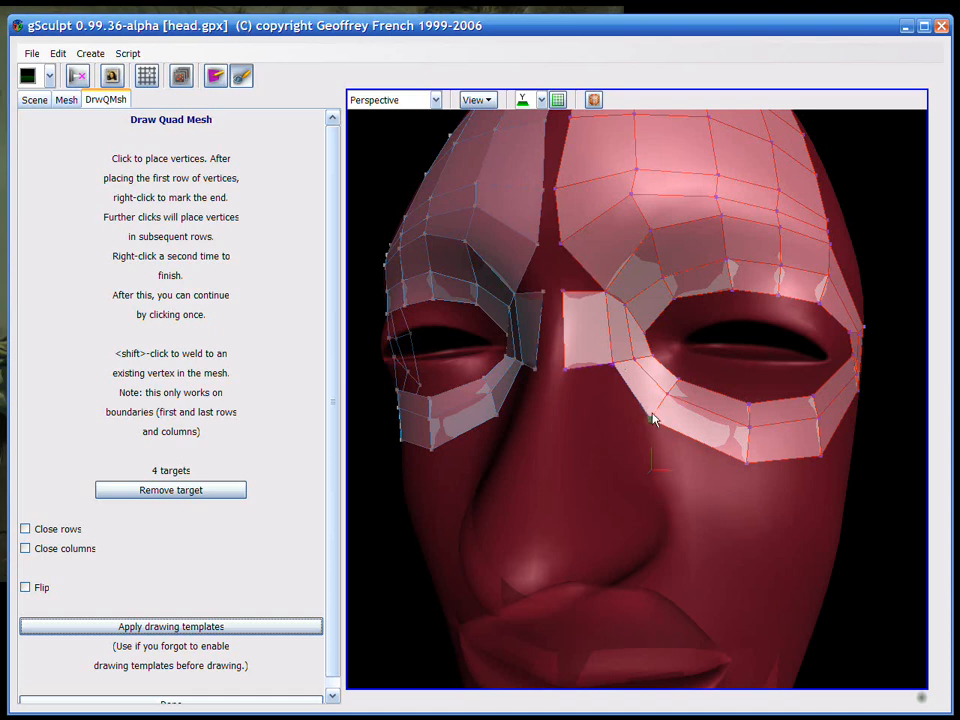
{"action": "left_click", "coordinate": [597, 445]}
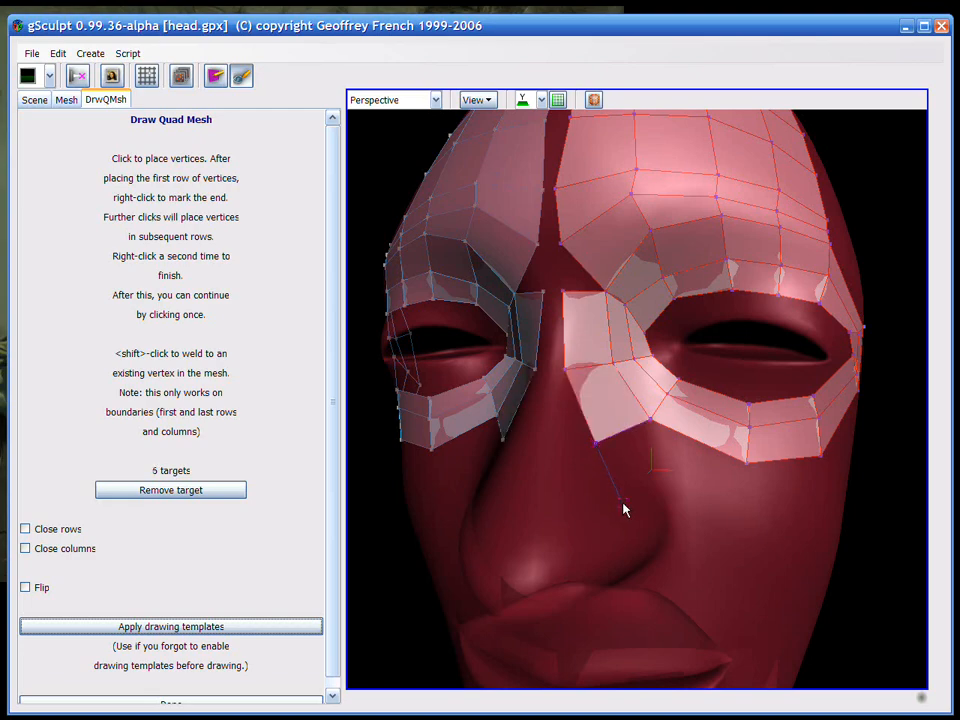
{"action": "left_click", "coordinate": [756, 473]}
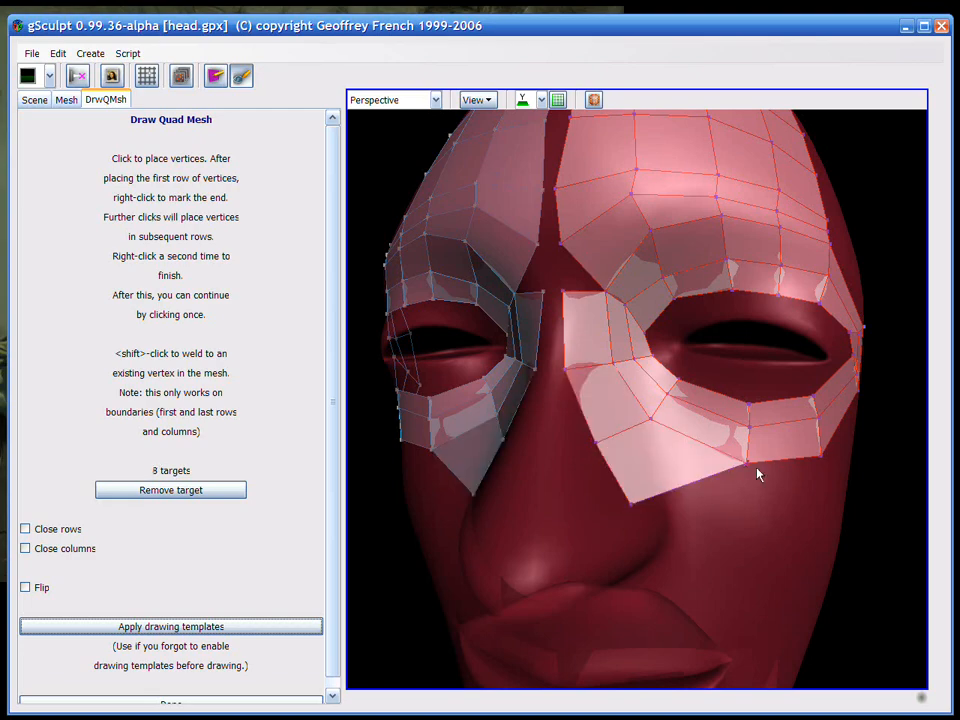
{"action": "middle_click_drag", "start_coordinate": [756, 473], "coordinate": [675, 366]}
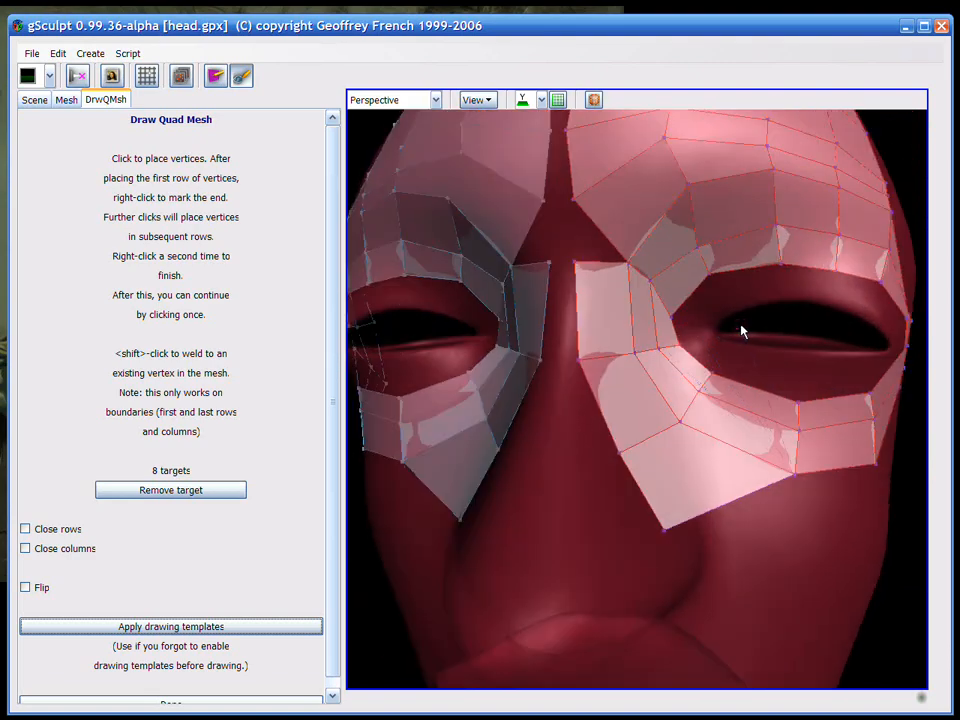
{"action": "key", "text": "Escape"}
- Use Template Tweak to shift the nose strip's four free vertices outward along the head surface toward the eye
{"action": "key", "text": "v"}
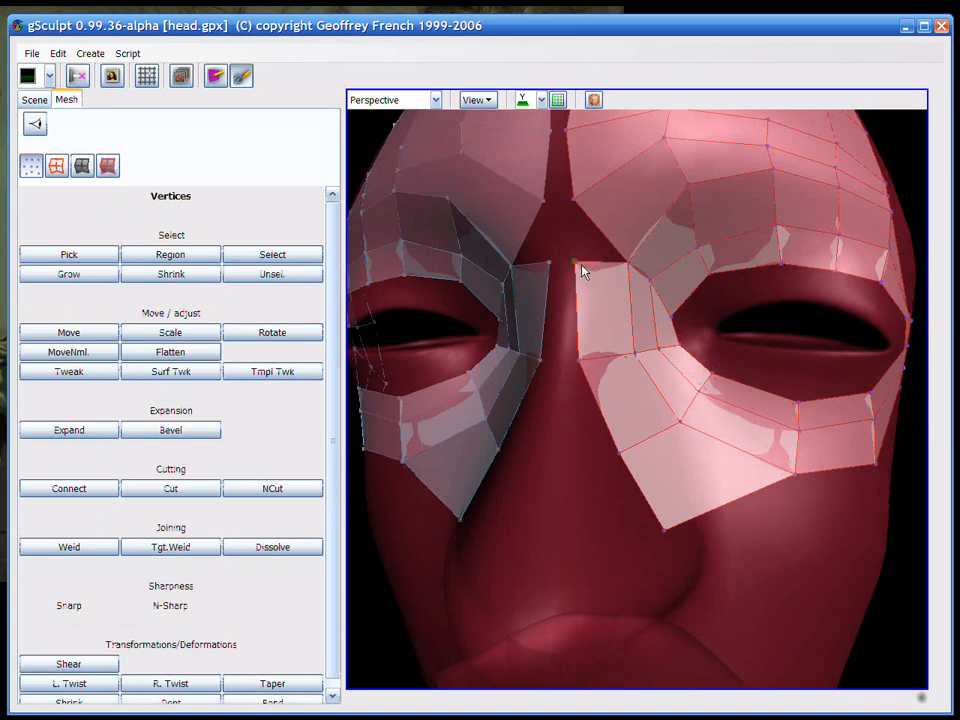
{"action": "key", "text": "t"}
{"action": "left_click_drag", "start_coordinate": [580, 264], "coordinate": [603, 271]}
{"action": "left_click_drag", "start_coordinate": [601, 359], "coordinate": [625, 355]}
{"action": "left_click_drag", "start_coordinate": [631, 440], "coordinate": [647, 446]}
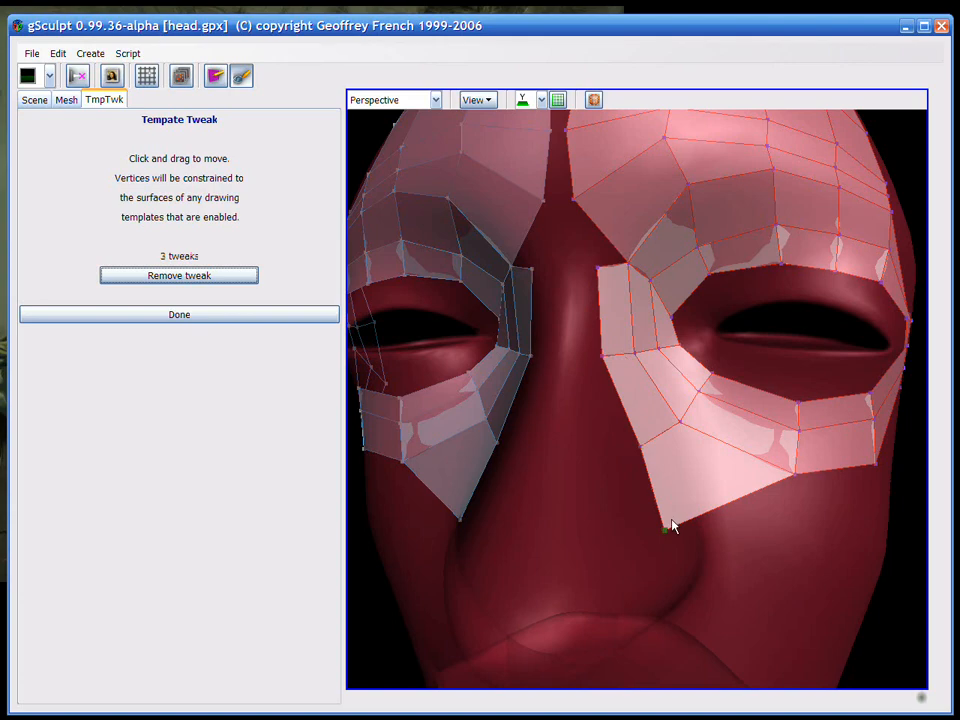
{"action": "left_click_drag", "start_coordinate": [671, 521], "coordinate": [704, 519]}
{"action": "middle_click_drag", "start_coordinate": [673, 332], "coordinate": [698, 381]}
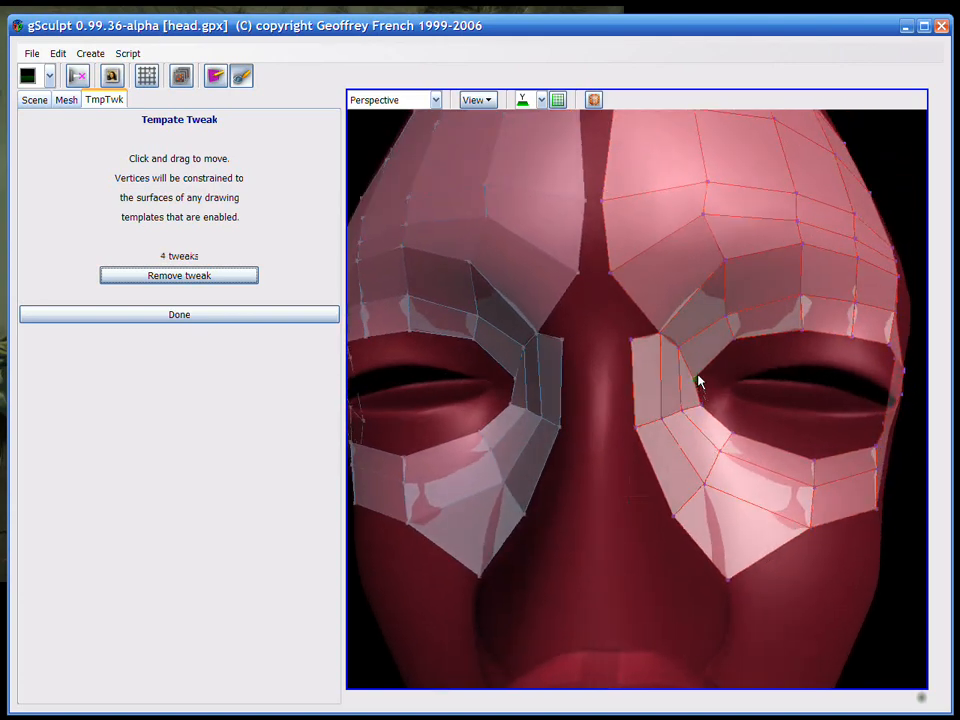
{"action": "middle_click_drag", "start_coordinate": [677, 236], "coordinate": [686, 287]}
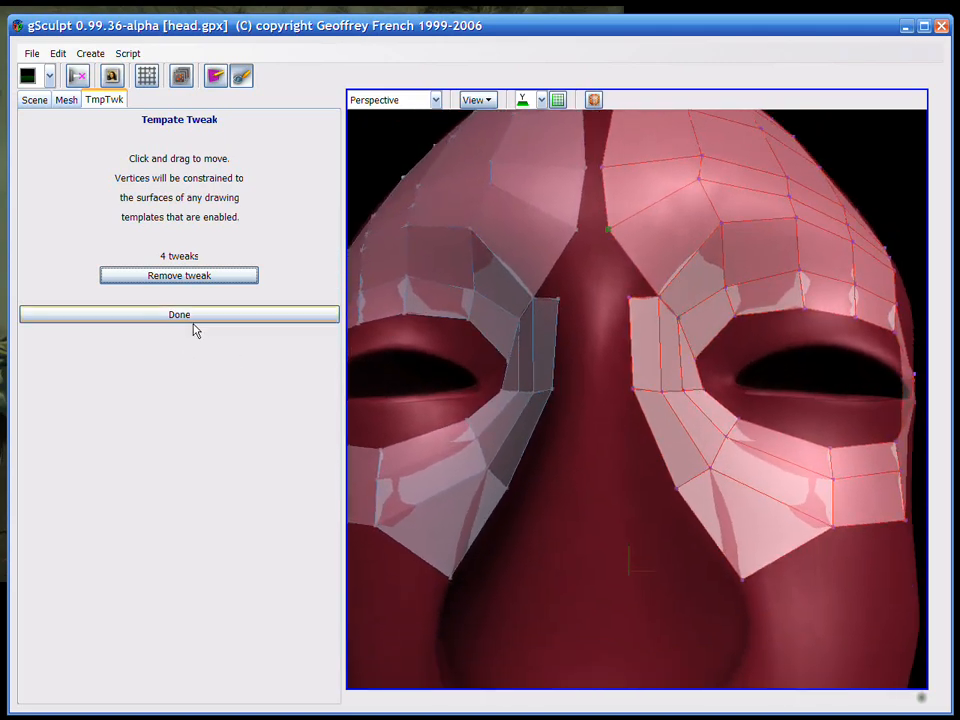
{"action": "left_click", "coordinate": [192, 316]}
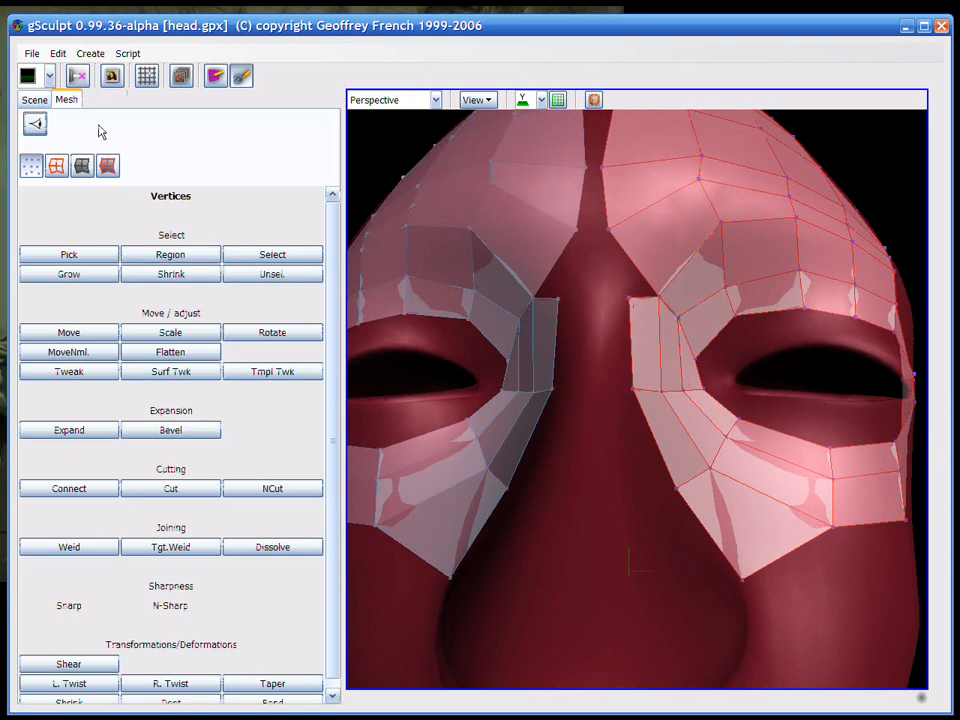
- Draw a triangular face welded between the brow's inner corner and the top edge of the nose strip
{"action": "left_click", "coordinate": [107, 166]}
{"action": "left_click", "coordinate": [92, 314]}
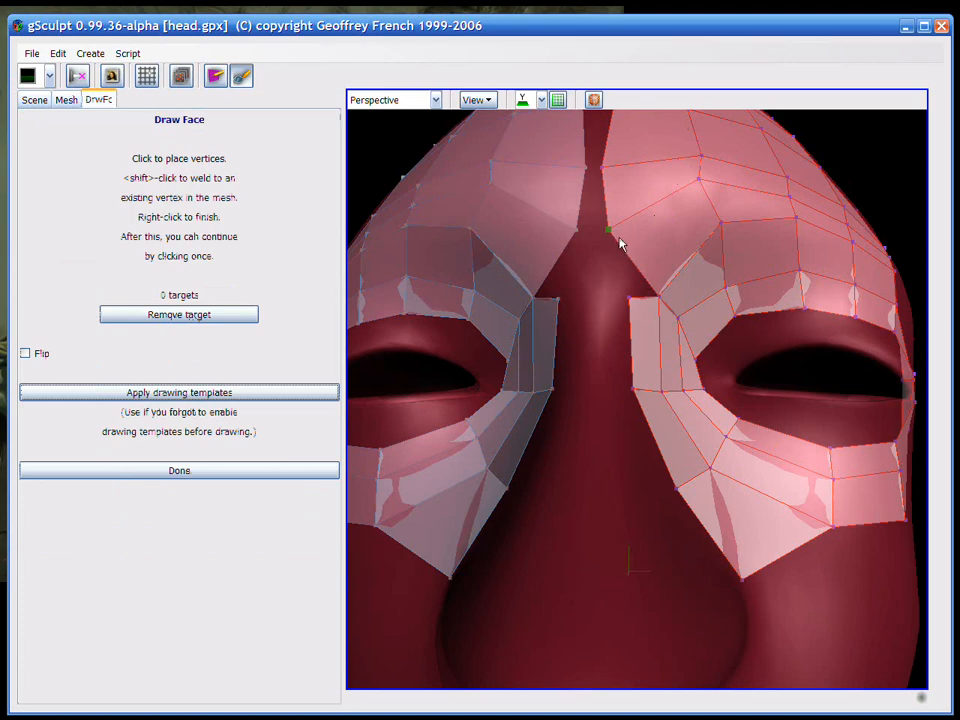
{"action": "left_click", "coordinate": [620, 242]}
{"action": "left_click", "coordinate": [630, 297]}
{"action": "left_click", "coordinate": [636, 391]}
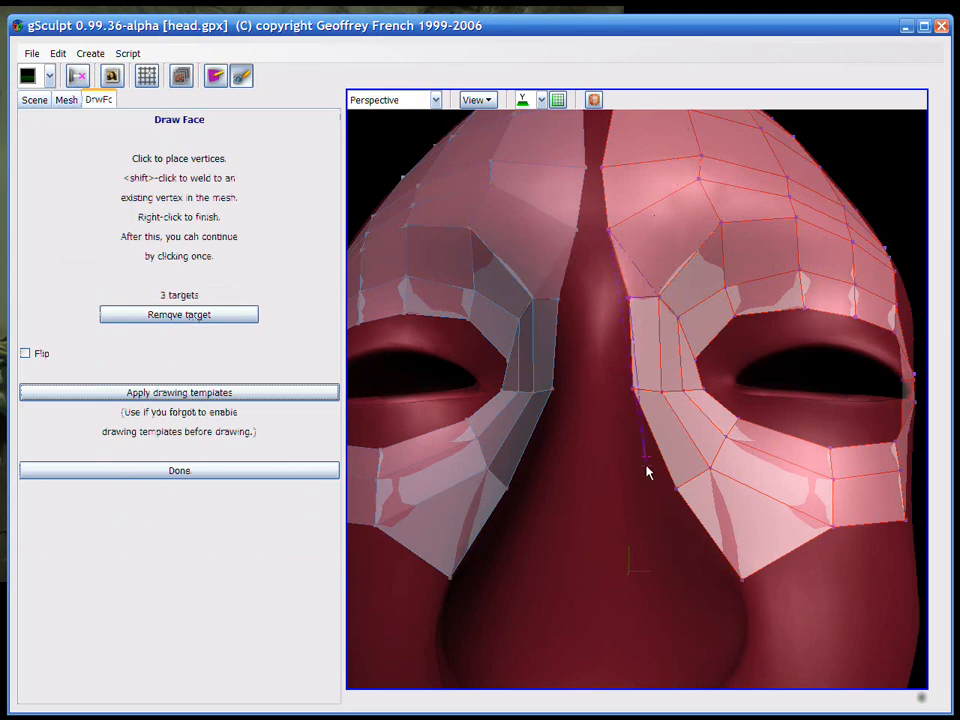
{"action": "right_click", "coordinate": [647, 470]}
- Use Template Tweak to shift the inner edge's vertices from the forehead down to the brow outward from the centreline, straightening the edge
{"action": "mouse_move", "coordinate": [658, 276]}
{"action": "middle_mouse_down"}
{"action": "mouse_move", "coordinate": [639, 377]}
{"action": "mouse_move", "coordinate": [673, 261]}
{"action": "mouse_move", "coordinate": [656, 289]}
{"action": "middle_mouse_up"}
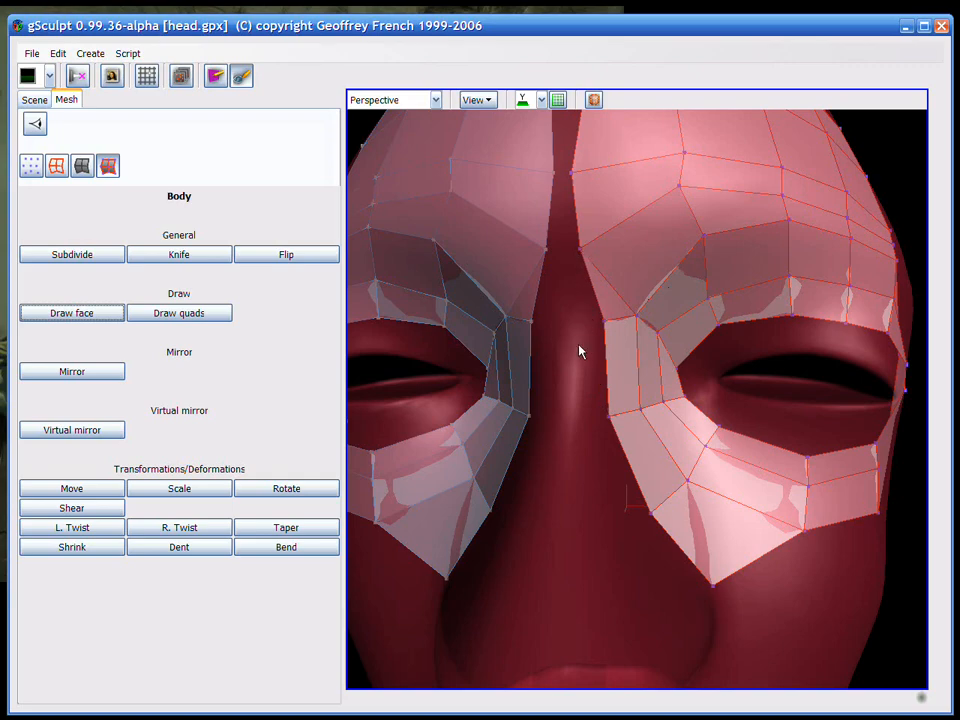
{"action": "middle_click_drag", "start_coordinate": [618, 250], "coordinate": [598, 332]}
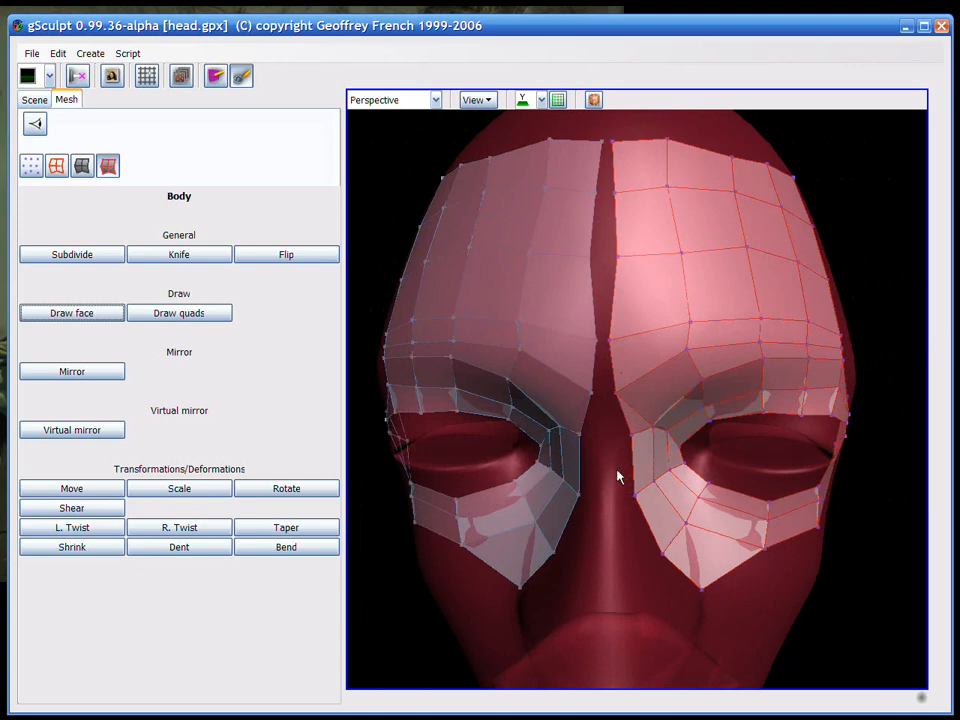
{"action": "key", "text": "v"}
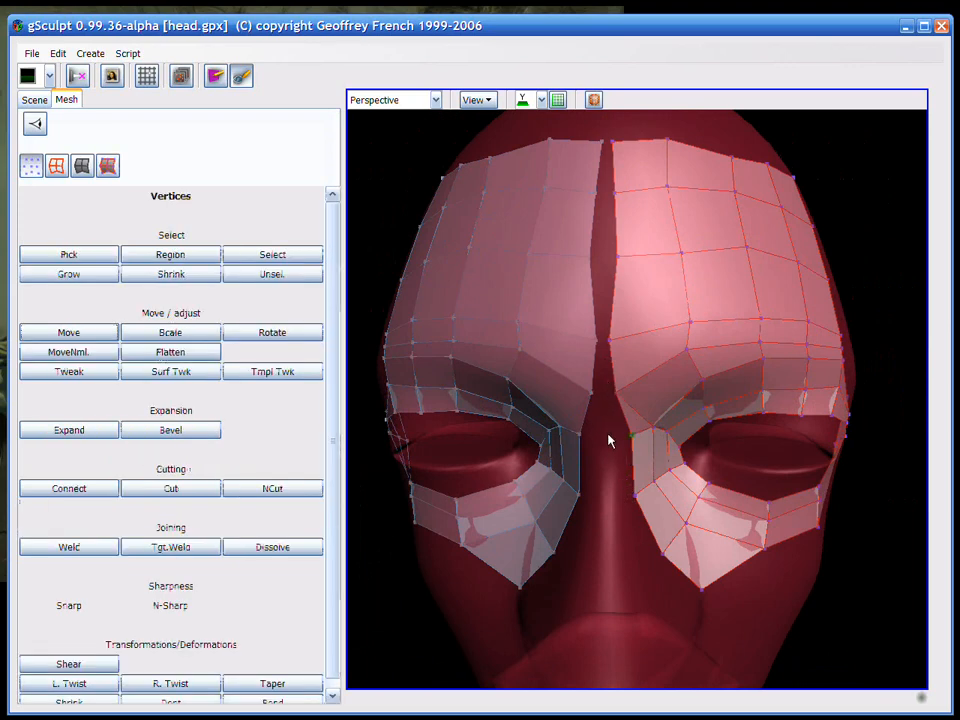
{"action": "key", "text": "t"}
{"action": "left_click_drag", "start_coordinate": [621, 397], "coordinate": [634, 395]}
{"action": "left_click_drag", "start_coordinate": [617, 351], "coordinate": [628, 349]}
{"action": "left_click_drag", "start_coordinate": [625, 256], "coordinate": [633, 259]}
{"action": "left_click_drag", "start_coordinate": [614, 193], "coordinate": [624, 187]}
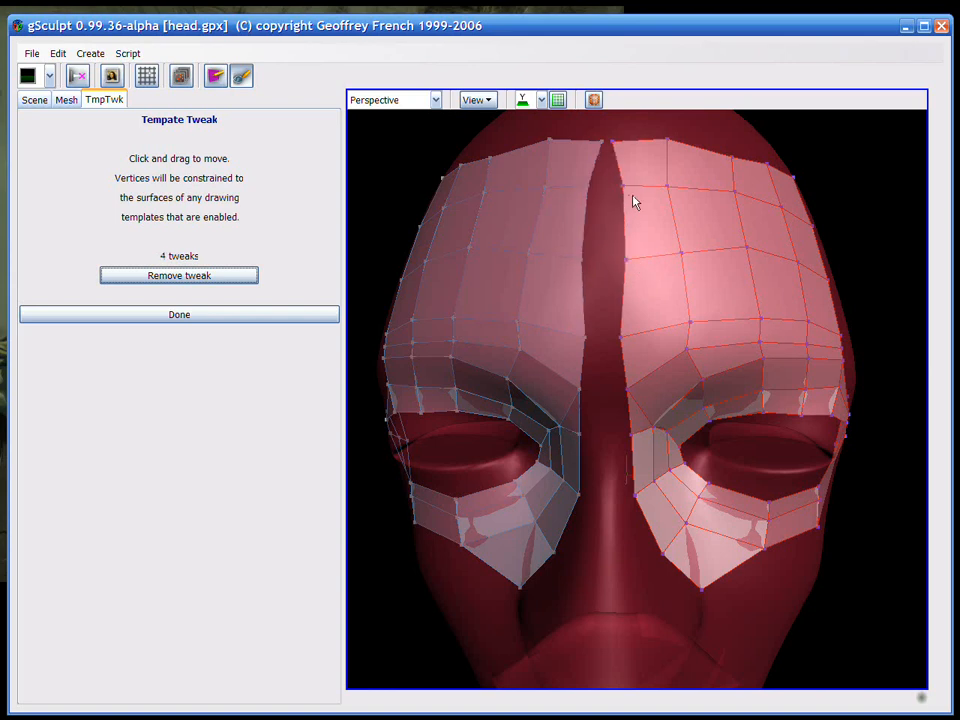
{"action": "left_click_drag", "start_coordinate": [632, 334], "coordinate": [638, 335]}
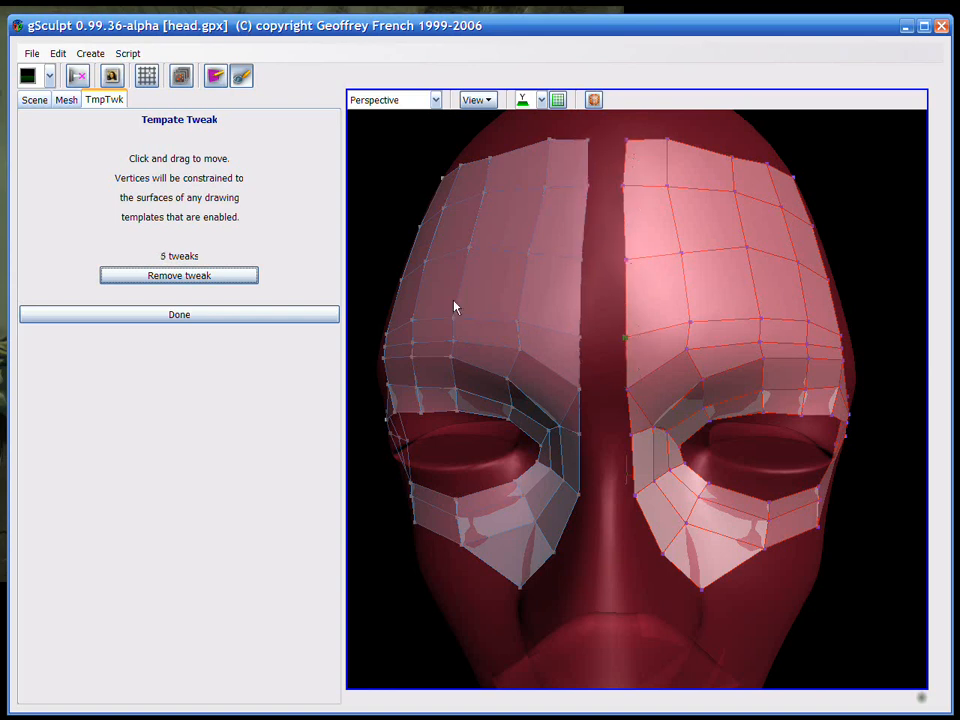
{"action": "left_click", "coordinate": [222, 313]}
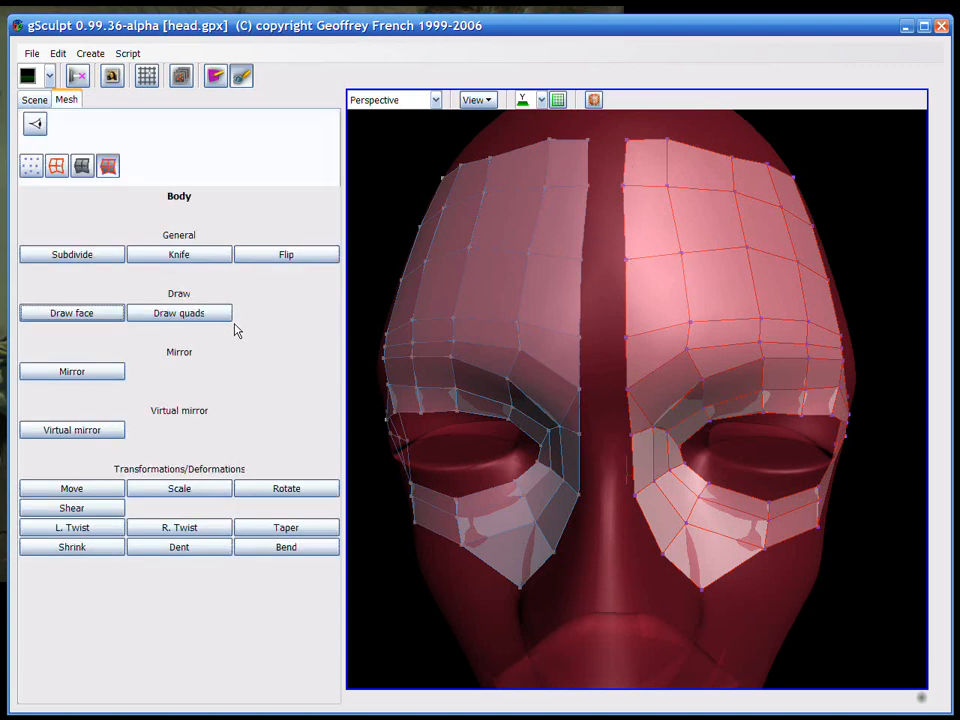
- Start a quad mesh with a first row of eight vertices welded along the inner edge, from the forehead's top to the nose strip's lower end
{"action": "left_click", "coordinate": [224, 315]}
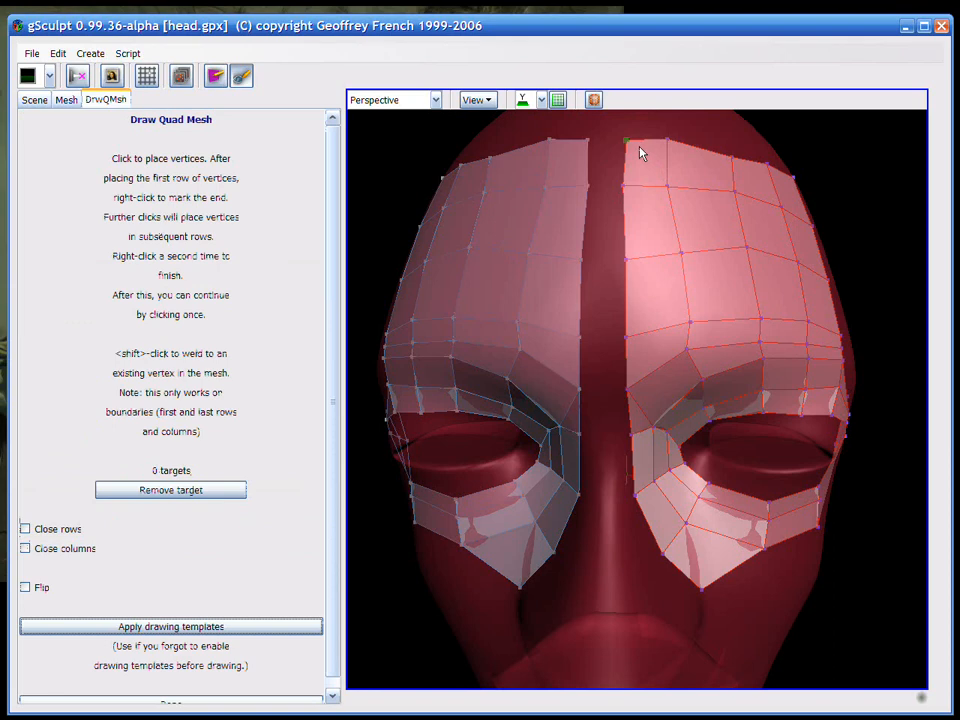
{"action": "left_click", "coordinate": [632, 190]}
{"action": "left_click", "coordinate": [638, 251]}
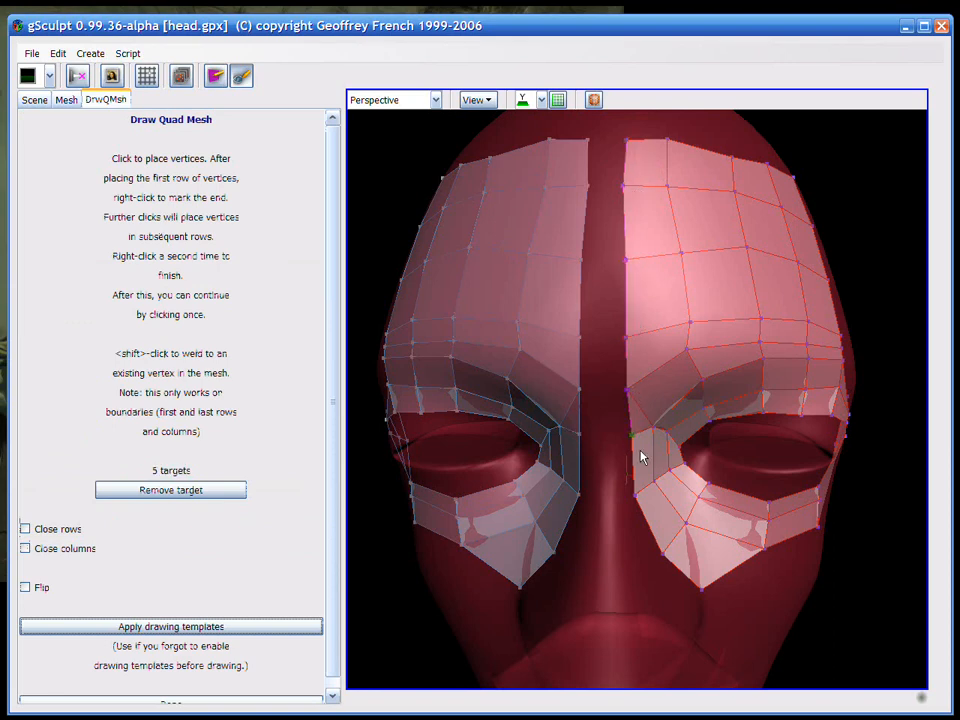
{"action": "left_click", "coordinate": [637, 494]}
{"action": "middle_click_drag", "start_coordinate": [687, 528], "coordinate": [649, 466]}
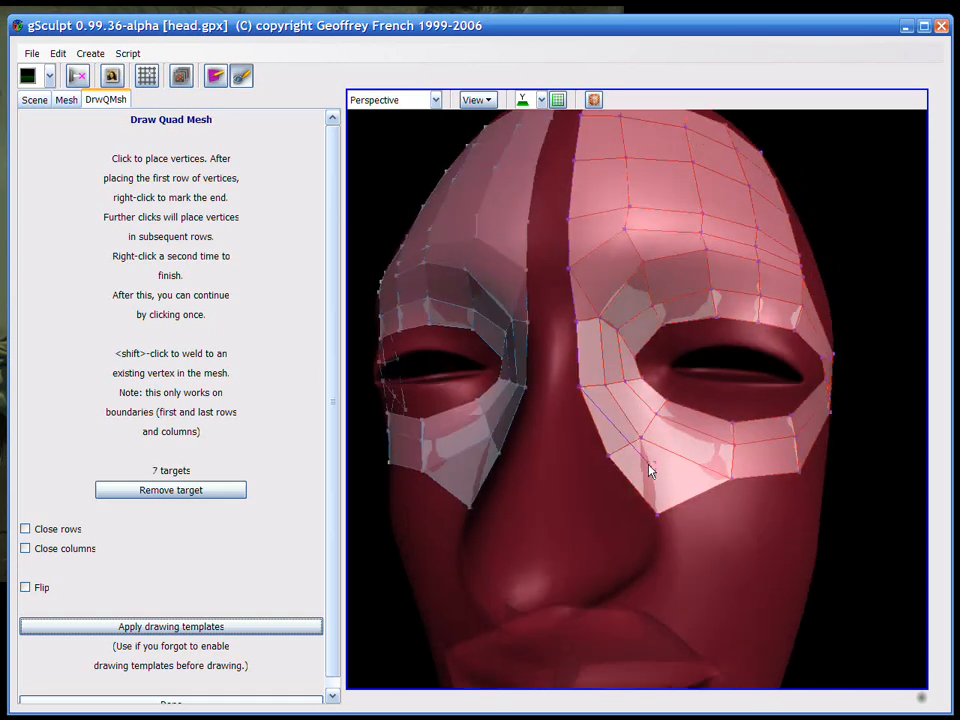
- Place the quad strip's second row of eight vertices near the centreline, from the nose up to the forehead's top, and finish the strip
{"action": "left_click", "coordinate": [577, 461]}
{"action": "left_click", "coordinate": [566, 391]}
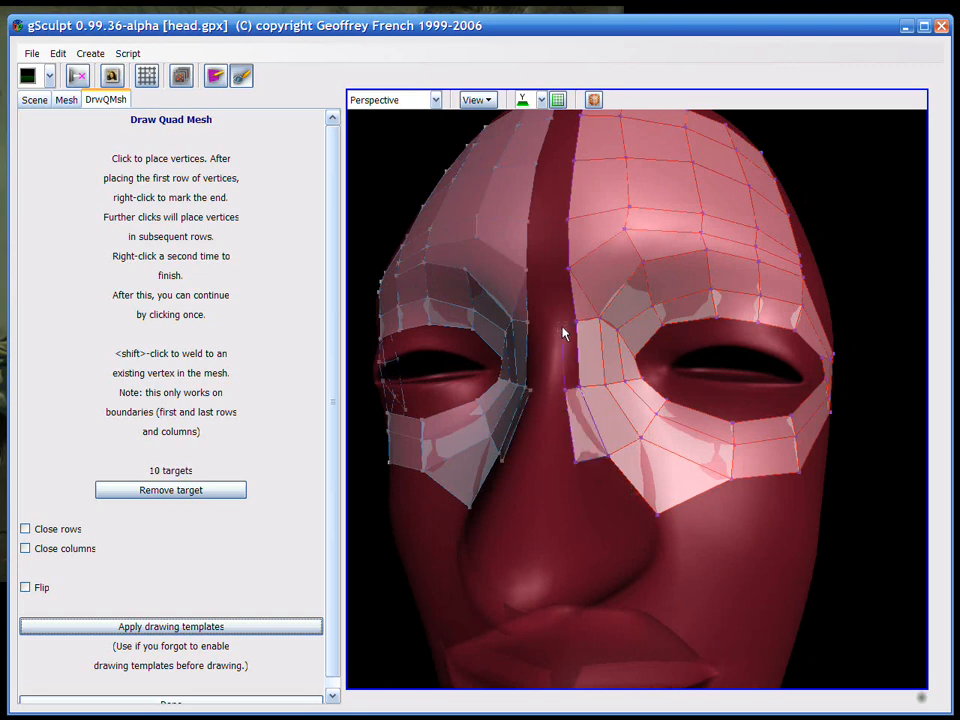
{"action": "left_click", "coordinate": [562, 329]}
{"action": "middle_click_drag", "start_coordinate": [550, 247], "coordinate": [581, 337]}
{"action": "left_click", "coordinate": [594, 381]}
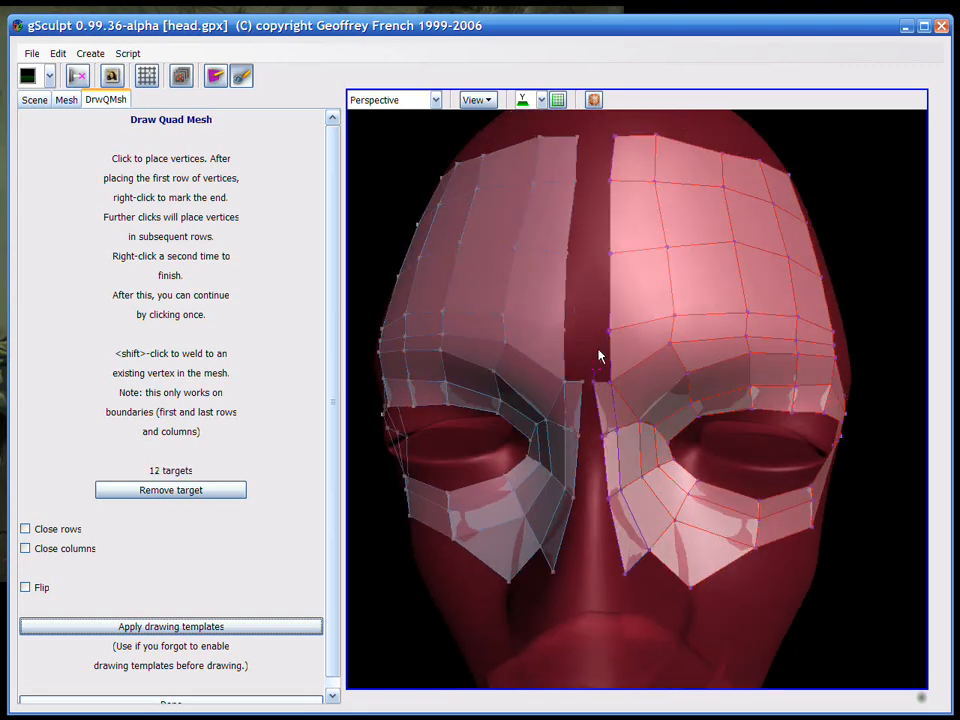
{"action": "left_click", "coordinate": [594, 331]}
{"action": "left_click", "coordinate": [593, 254]}
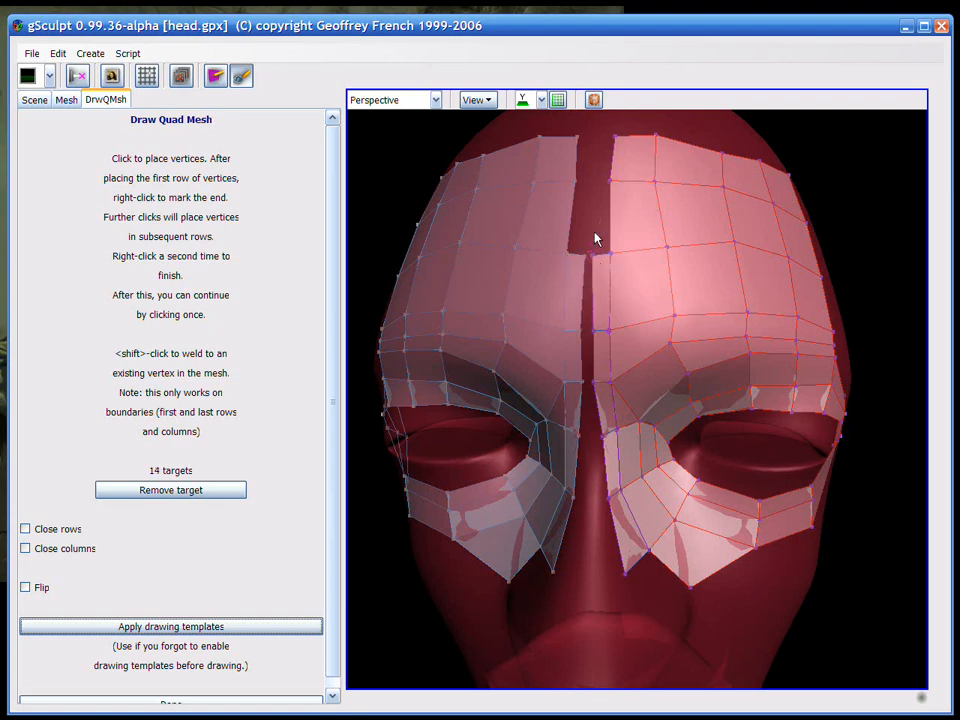
{"action": "left_click", "coordinate": [597, 185]}
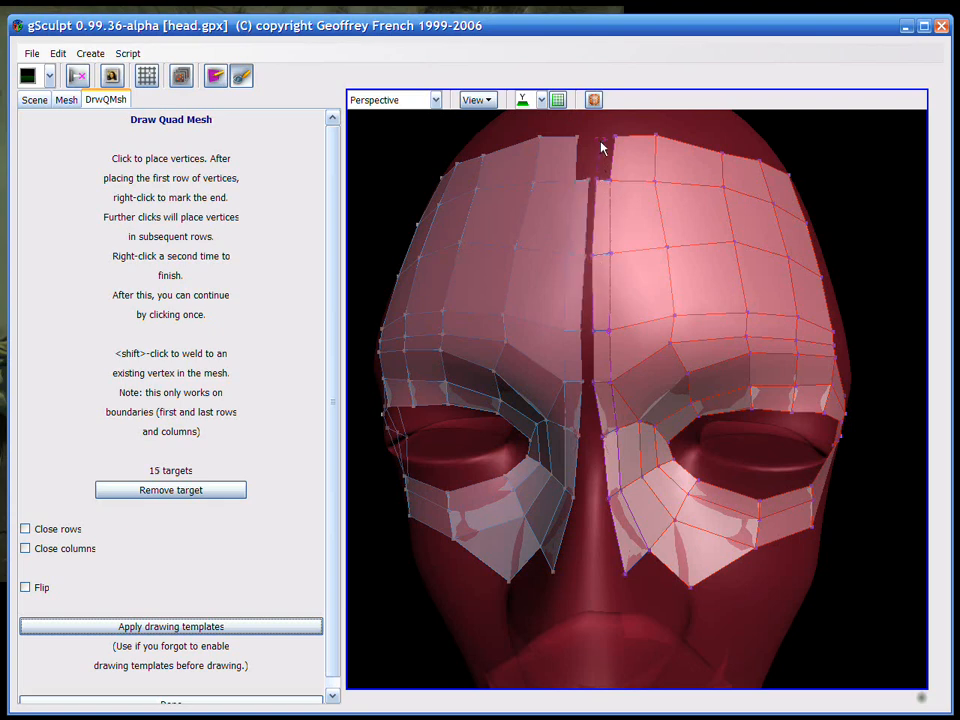
{"action": "left_click", "coordinate": [604, 146]}
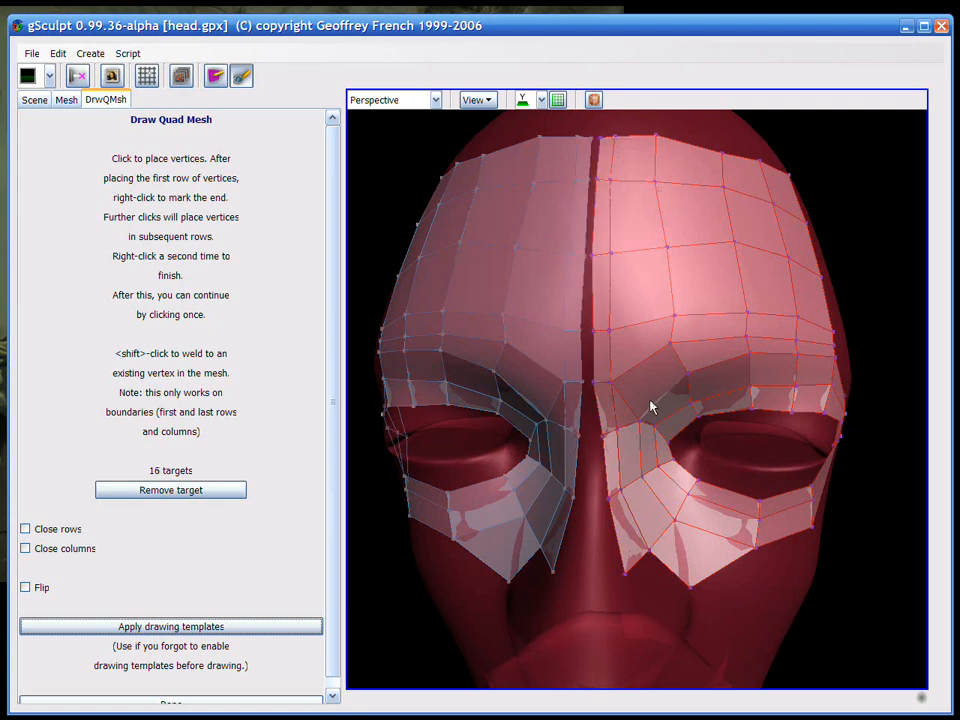
- Use Template Tweak to move the centre strip's three lowest vertices toward the centreline and lower the neighbouring nose-side vertex slightly
{"action": "key", "text": "t"}
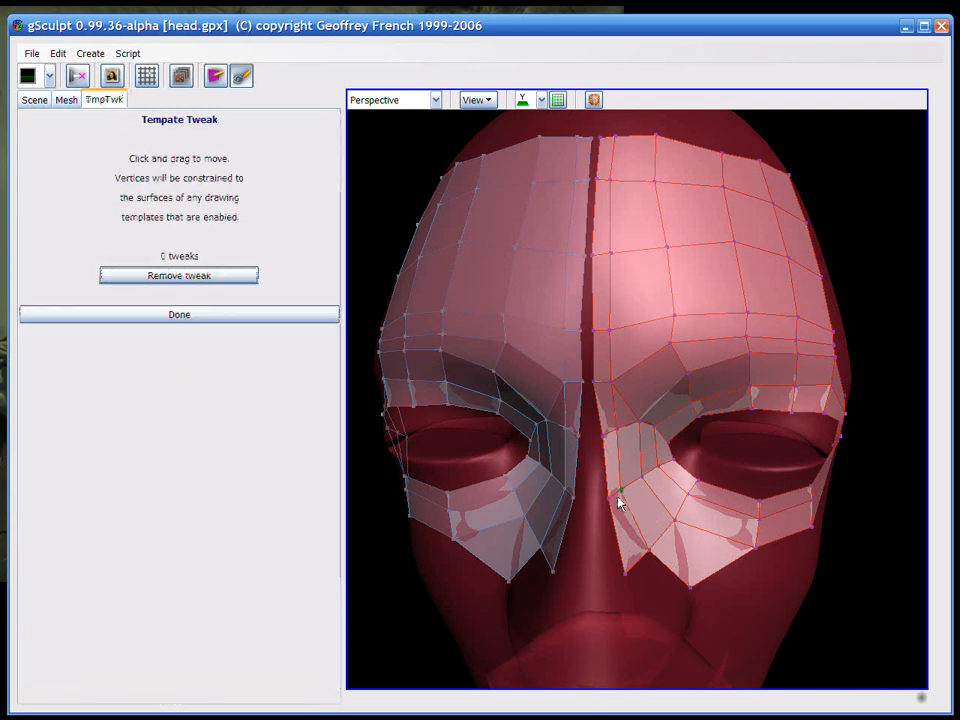
{"action": "left_click_drag", "start_coordinate": [605, 437], "coordinate": [598, 440]}
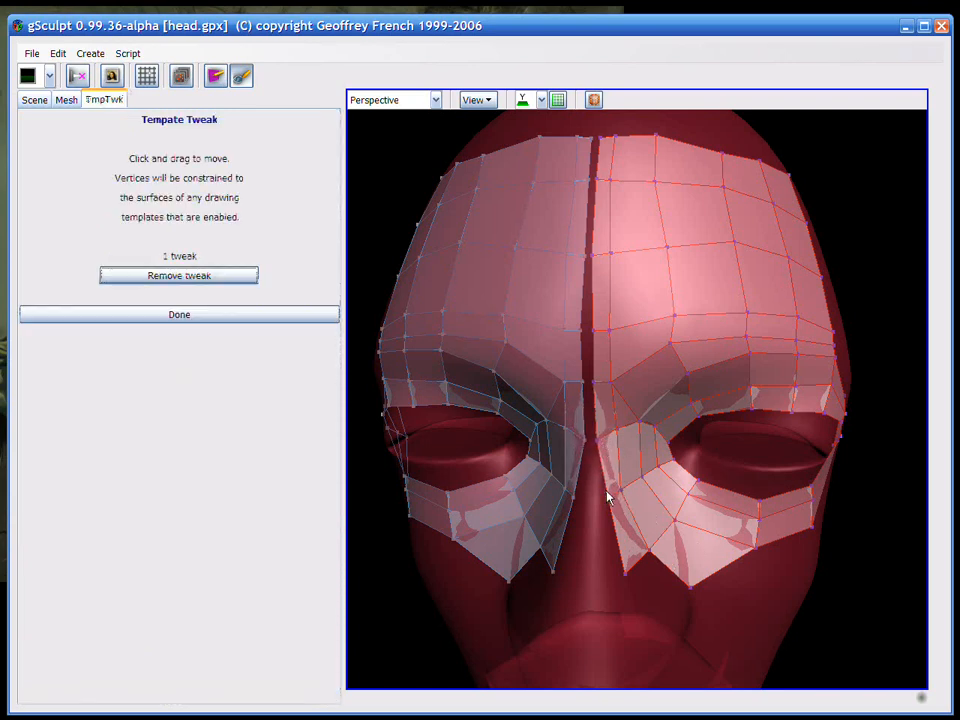
{"action": "left_click_drag", "start_coordinate": [607, 497], "coordinate": [601, 500]}
{"action": "left_click_drag", "start_coordinate": [622, 571], "coordinate": [591, 572]}
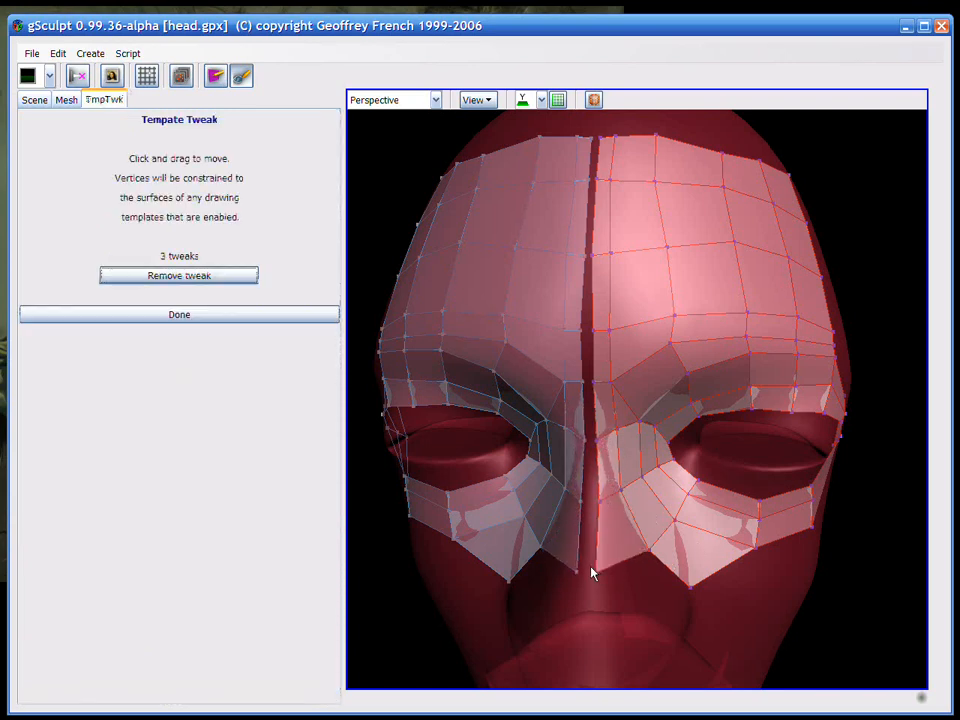
{"action": "left_click_drag", "start_coordinate": [650, 556], "coordinate": [651, 566]}
- Examine the mesh around the eye, nose and forehead from several angles, and finish Template Tweak
{"action": "middle_click_drag", "start_coordinate": [651, 566], "coordinate": [594, 444]}
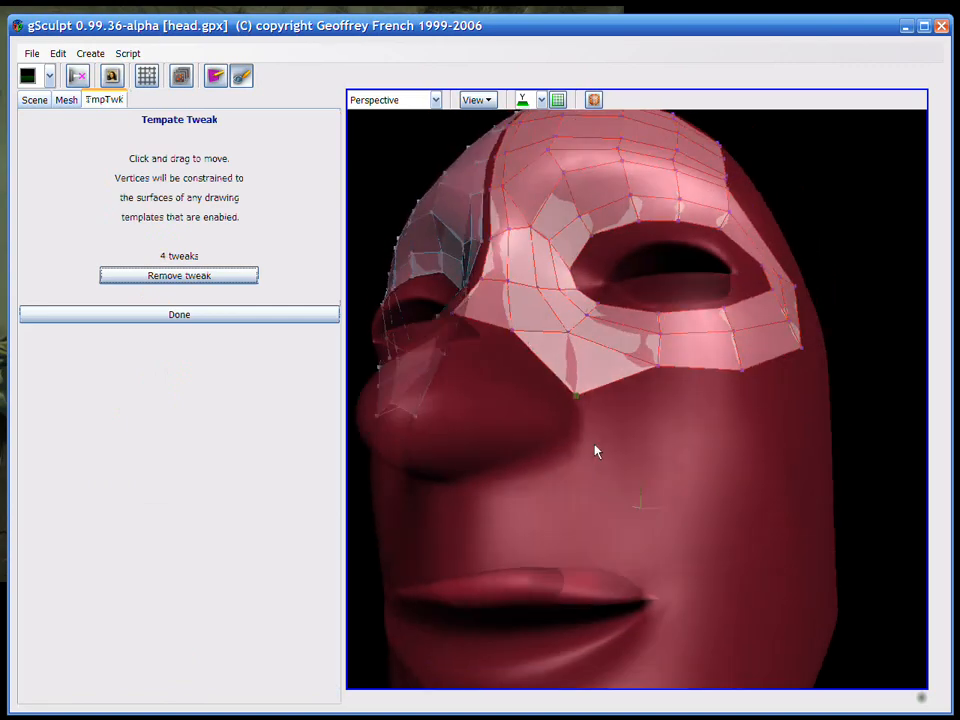
{"action": "right_click_drag", "start_coordinate": [594, 444], "coordinate": [548, 433]}
{"action": "middle_click_drag", "start_coordinate": [548, 433], "coordinate": [498, 466]}
{"action": "right_click_drag", "start_coordinate": [600, 464], "coordinate": [600, 409]}
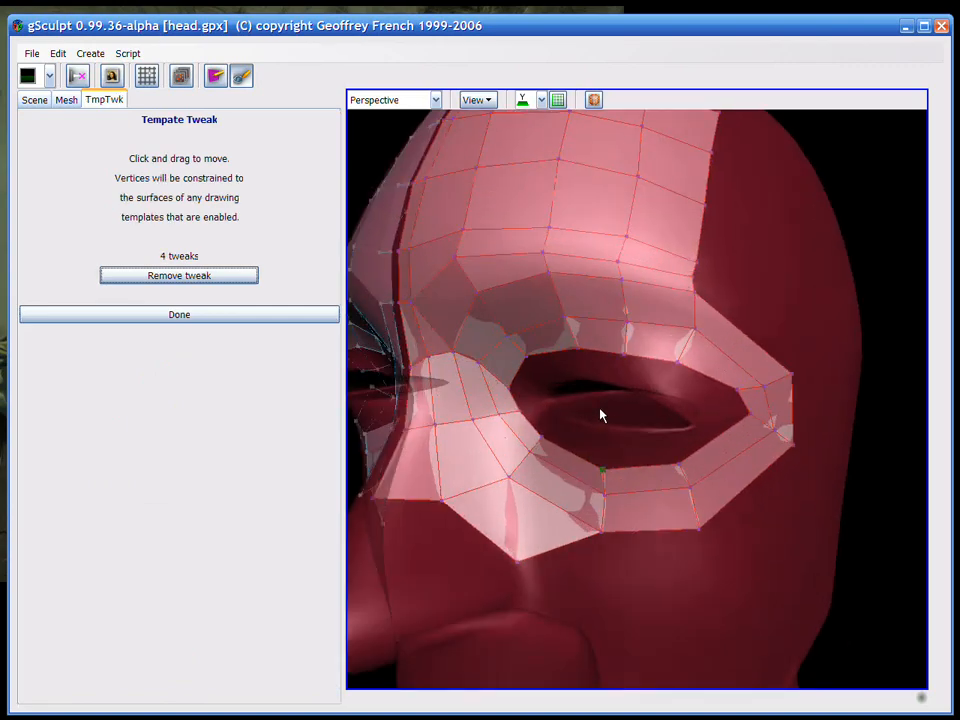
{"action": "middle_click_drag", "start_coordinate": [601, 415], "coordinate": [664, 435]}
{"action": "right_click_drag", "start_coordinate": [664, 435], "coordinate": [631, 466]}
{"action": "middle_click_drag", "start_coordinate": [631, 466], "coordinate": [629, 399]}
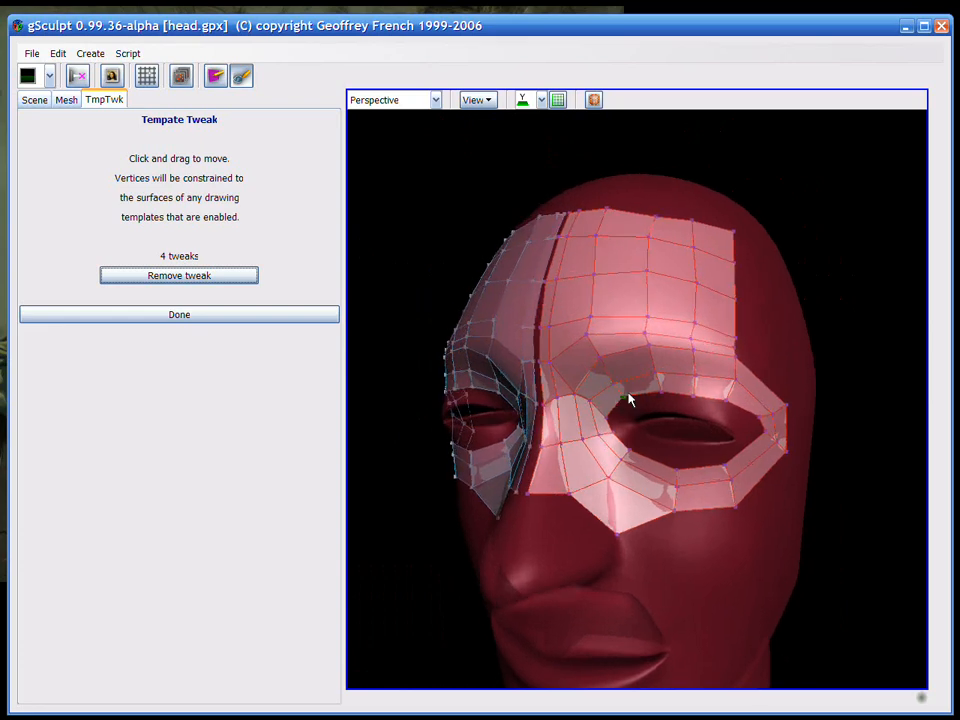
{"action": "right_click_drag", "start_coordinate": [629, 393], "coordinate": [645, 350]}
{"action": "key", "text": "Escape"}
{"action": "middle_click_drag", "start_coordinate": [641, 466], "coordinate": [669, 474]}
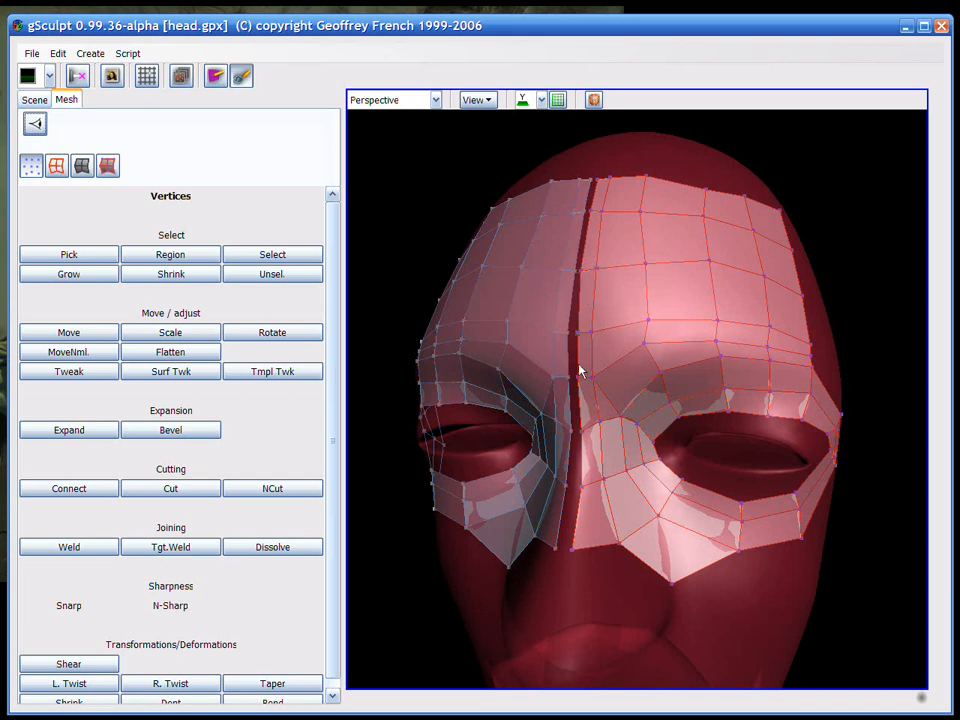
- Apply Mirror to the whole mesh body to turn the virtual half into real geometry
{"action": "left_click", "coordinate": [110, 167]}
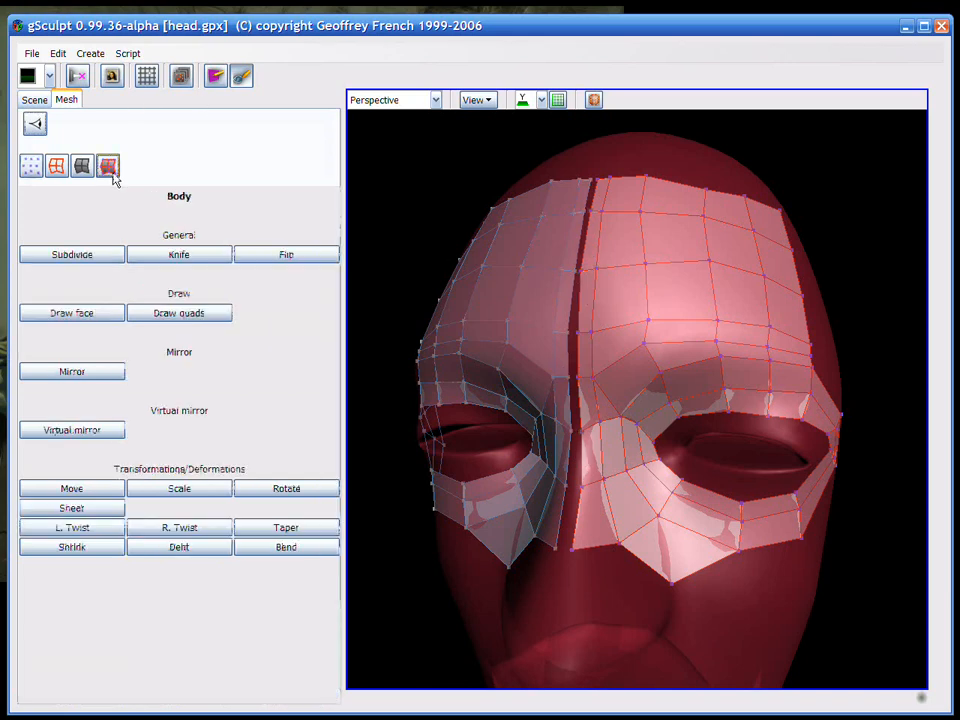
{"action": "left_click", "coordinate": [97, 372]}
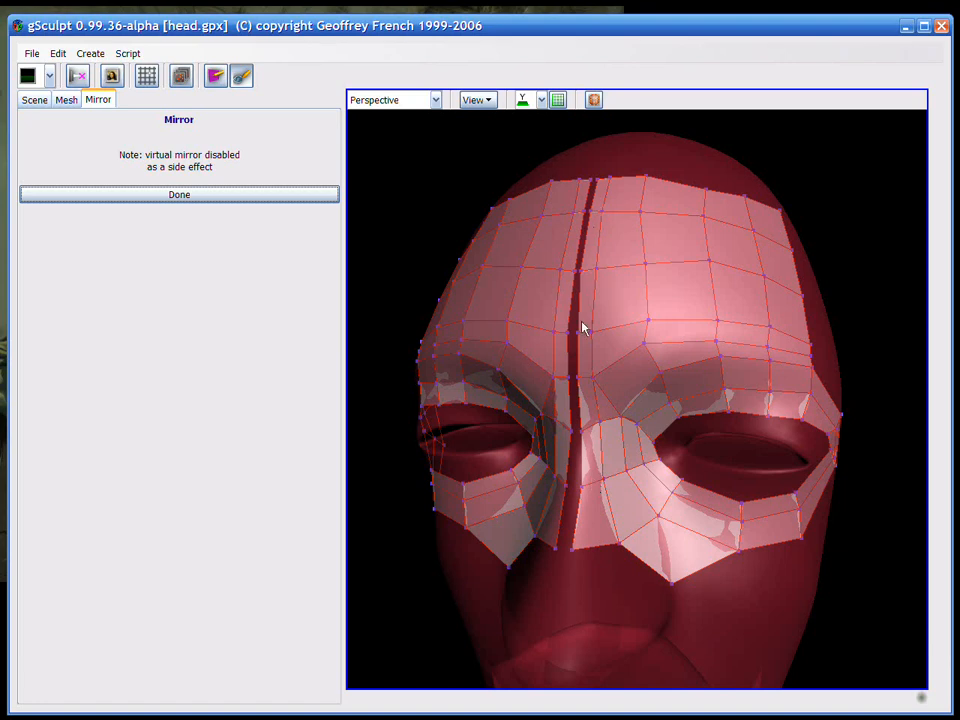
{"action": "left_click", "coordinate": [224, 200]}
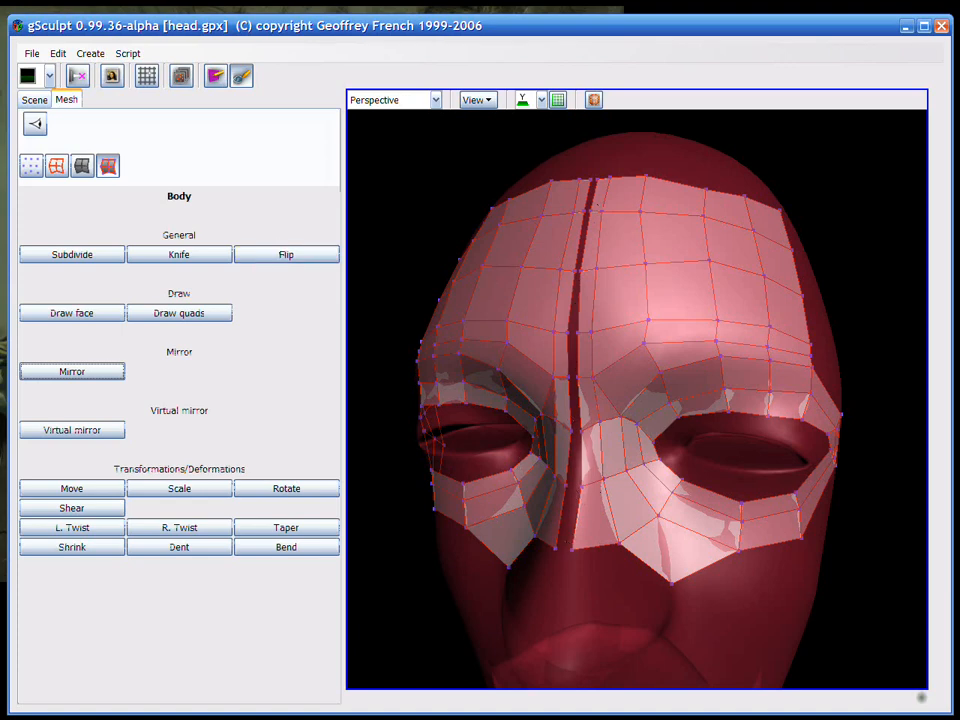
- Review the mesh's construction plan action by action, from the Model node through to Mirror
{"action": "left_click", "coordinate": [34, 100]}
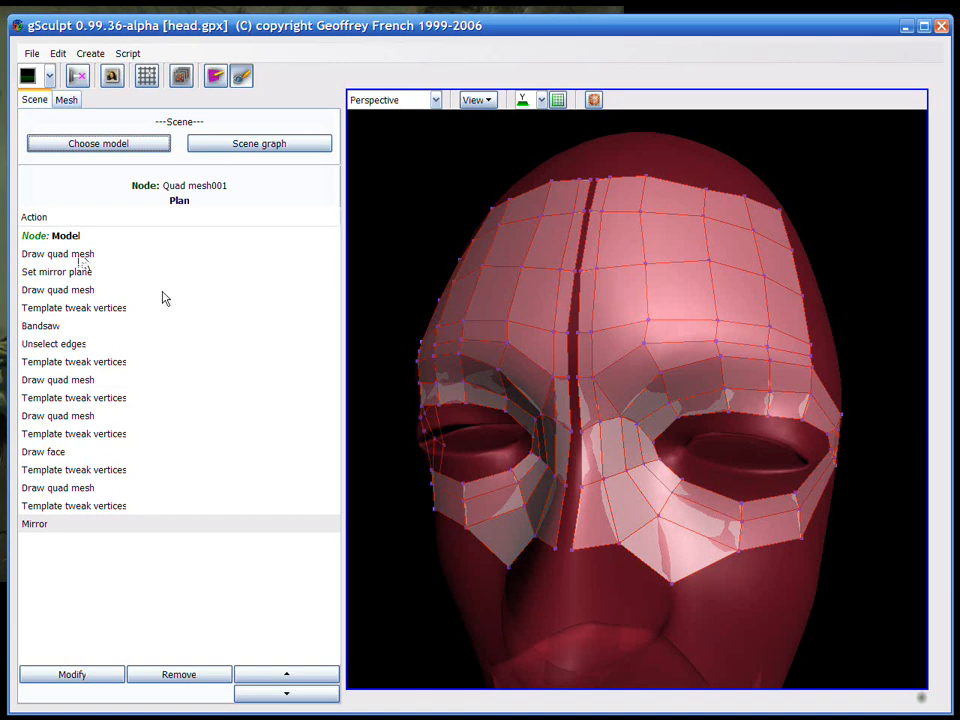
{"action": "left_click", "coordinate": [90, 238]}
{"action": "key", "text": "Down"}
{"action": "key", "text": "Down"}
{"action": "key", "text": "Down"}
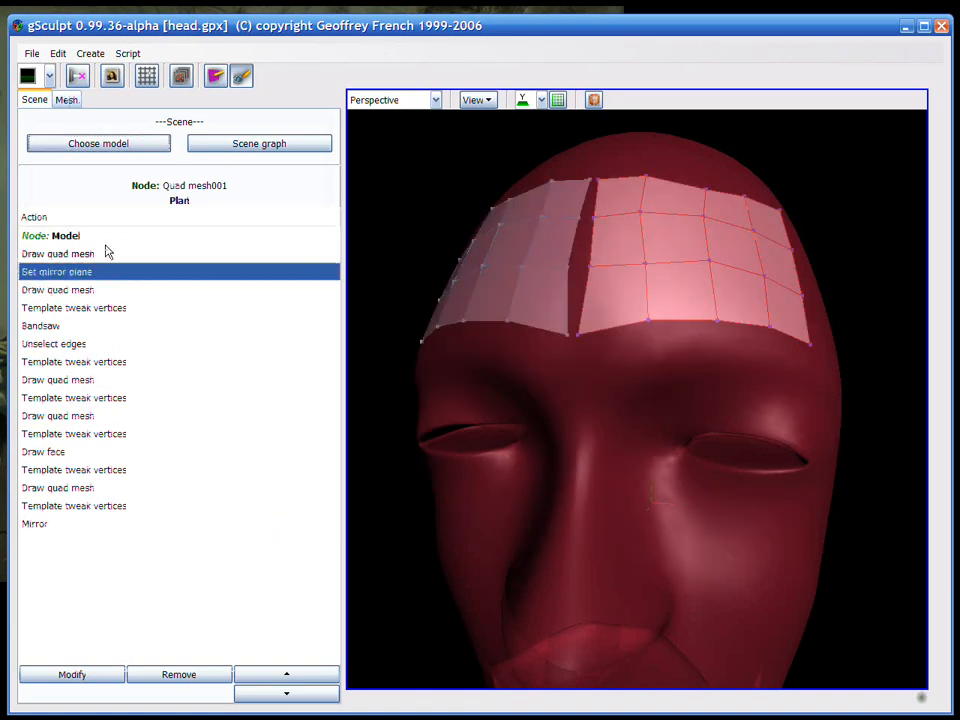
{"action": "key", "text": "Down"}
{"action": "key", "text": "Down"}
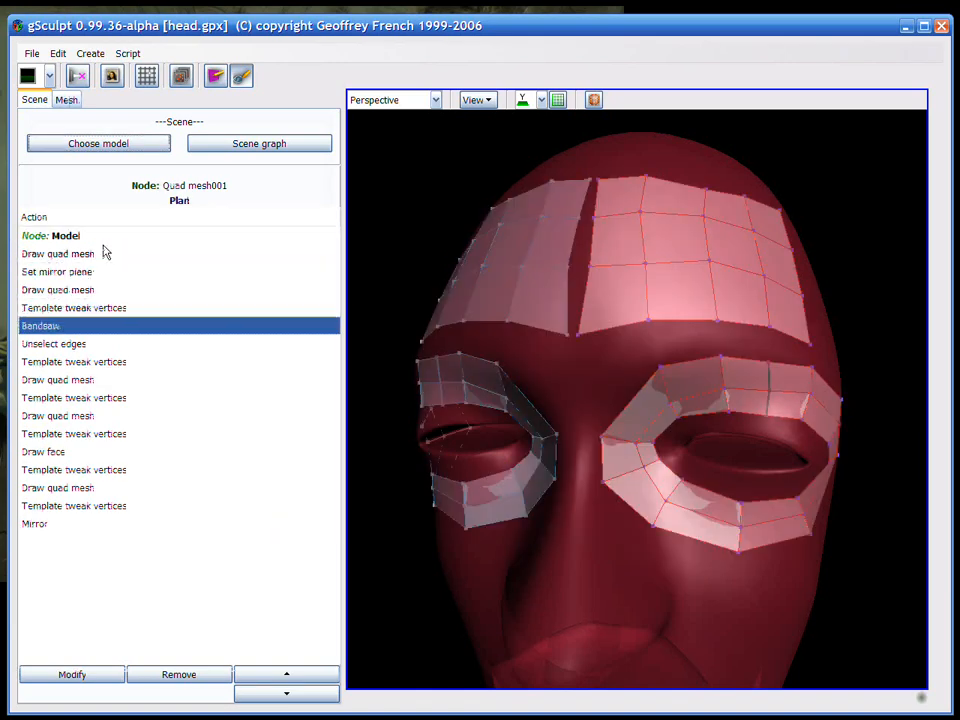
{"action": "key", "text": "Down"}
{"action": "key", "text": "Down"}
{"action": "key", "text": "Down"}
{"action": "key", "text": "Down"}
{"action": "key", "text": "Down"}
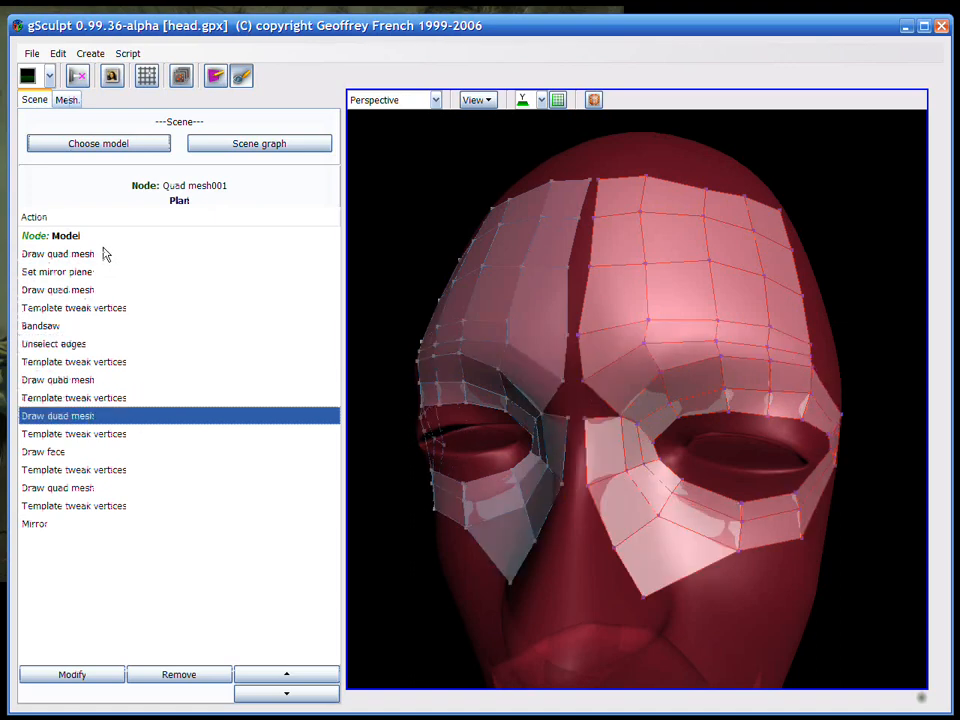
{"action": "key", "text": "Down"}
{"action": "key", "text": "Down"}
{"action": "key", "text": "Down"}
{"action": "key", "text": "Down"}
{"action": "key", "text": "Down"}
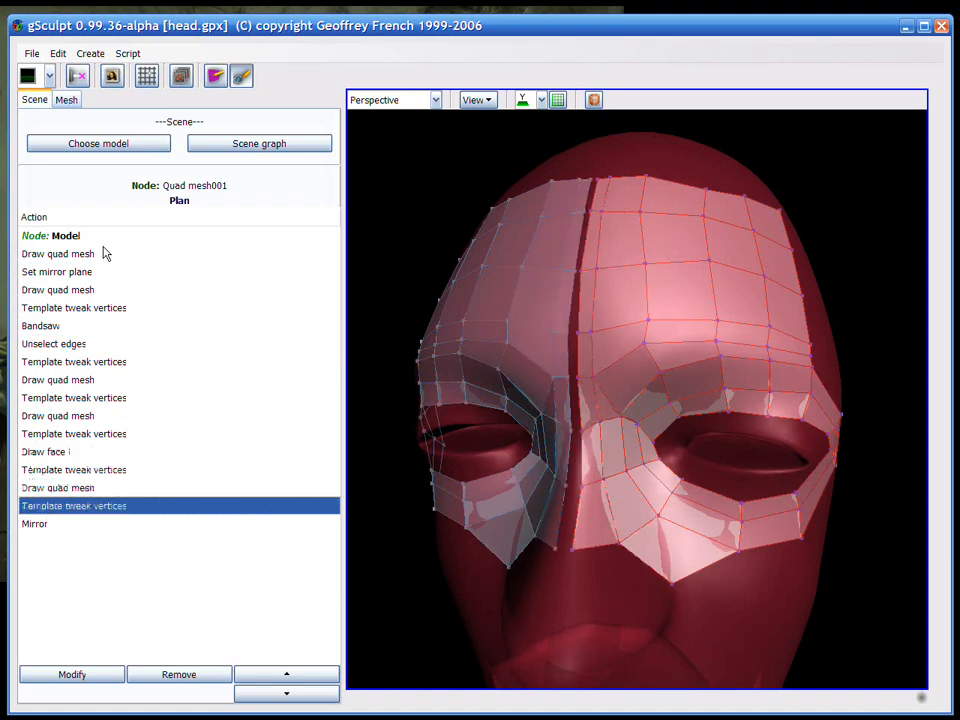
{"action": "key", "text": "Down"}
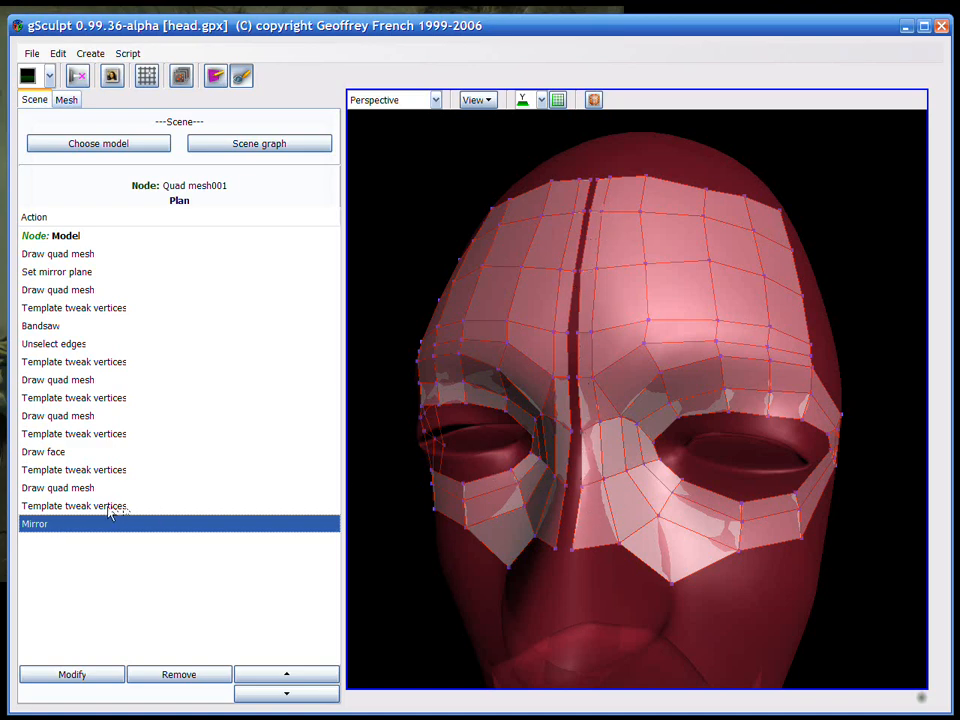
- Return to the plan's last Template tweak vertices action and select the edge loop path down the centre edge from forehead to nose
{"action": "left_click", "coordinate": [85, 507]}
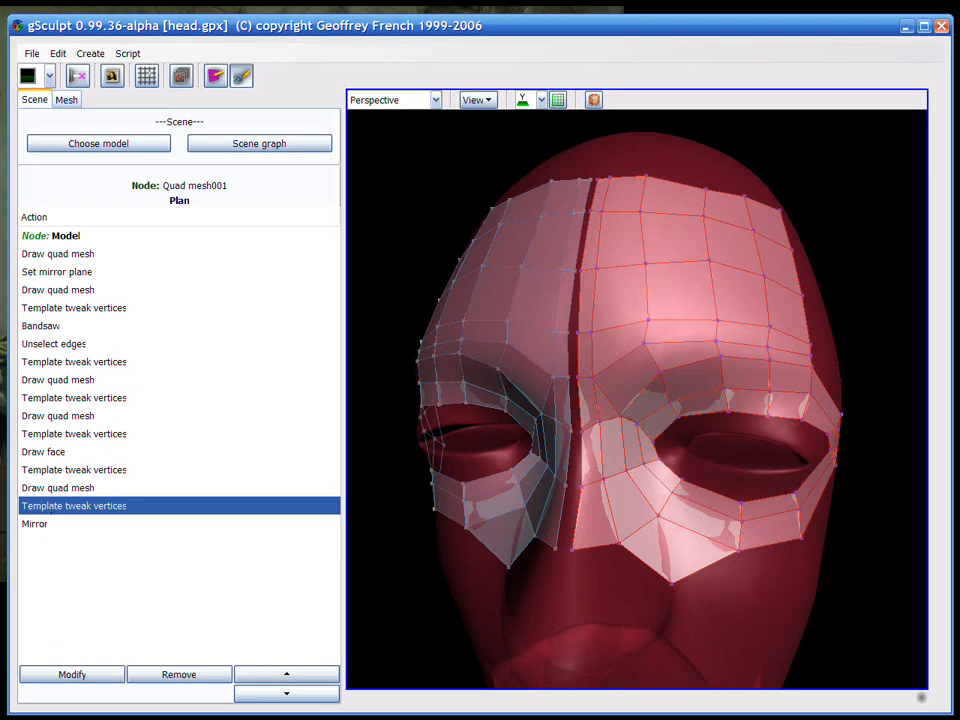
{"action": "left_click", "coordinate": [66, 101]}
{"action": "left_click", "coordinate": [57, 166]}
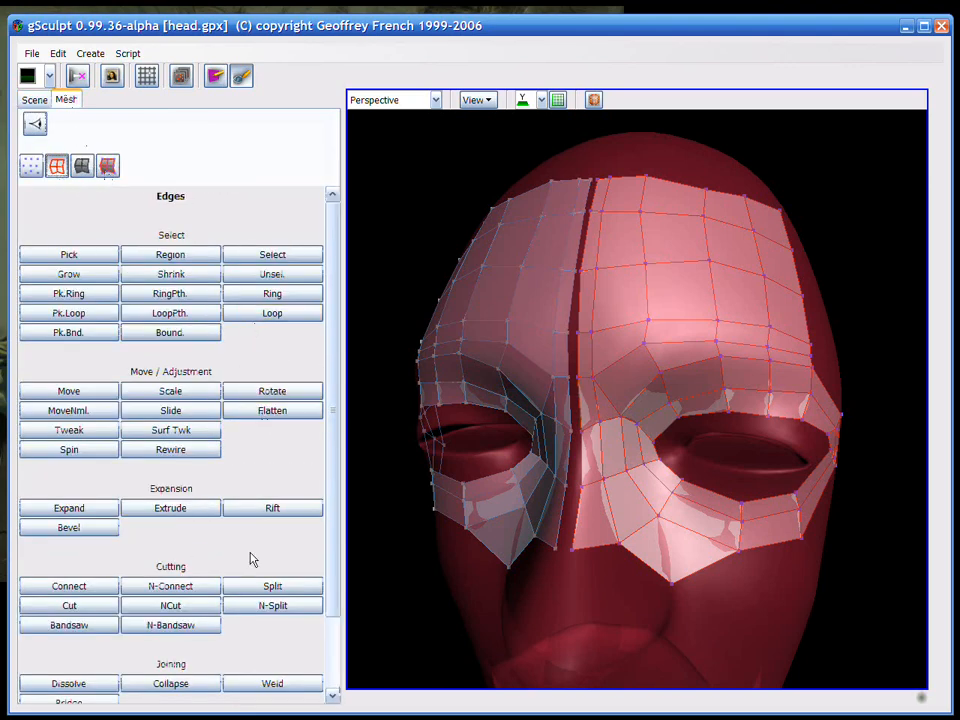
{"action": "left_click", "coordinate": [200, 317]}
{"action": "left_click", "coordinate": [596, 195]}
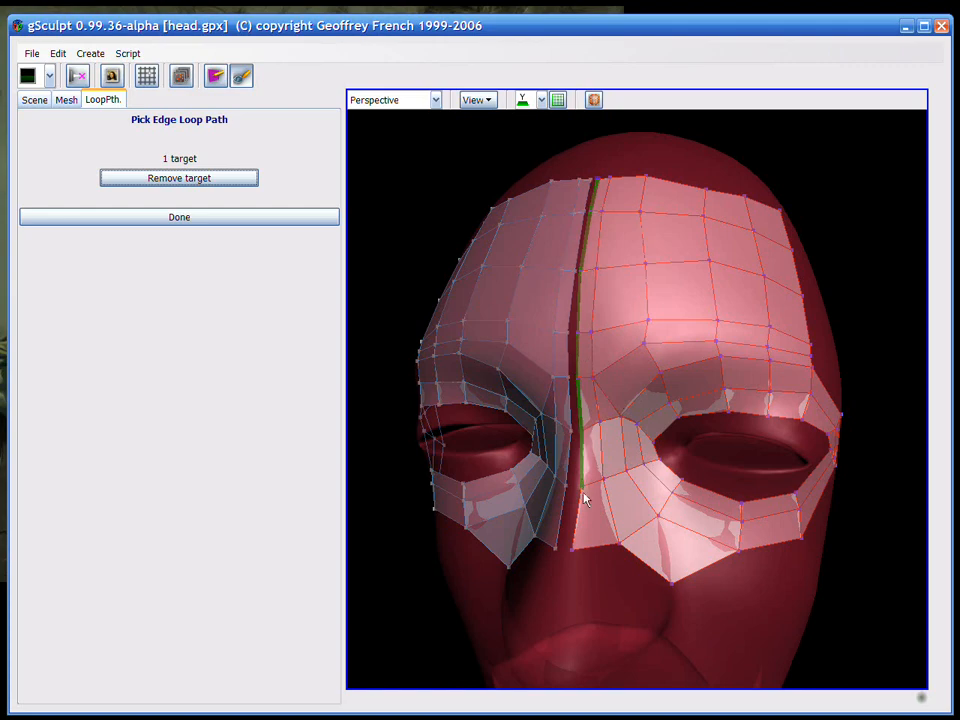
{"action": "left_click", "coordinate": [583, 536]}
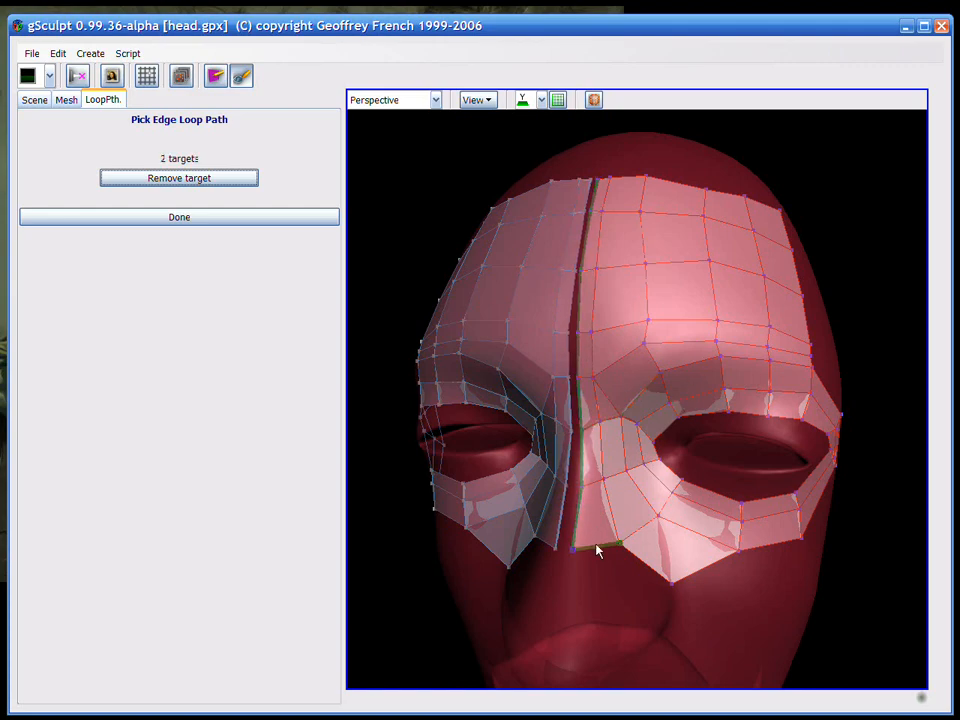
{"action": "key", "text": "Return"}
{"action": "scroll", "coordinate": [640, 505], "scroll_direction": "up", "scroll_amount": 3}
{"action": "scroll", "coordinate": [620, 494], "scroll_direction": "down", "scroll_amount": 2}
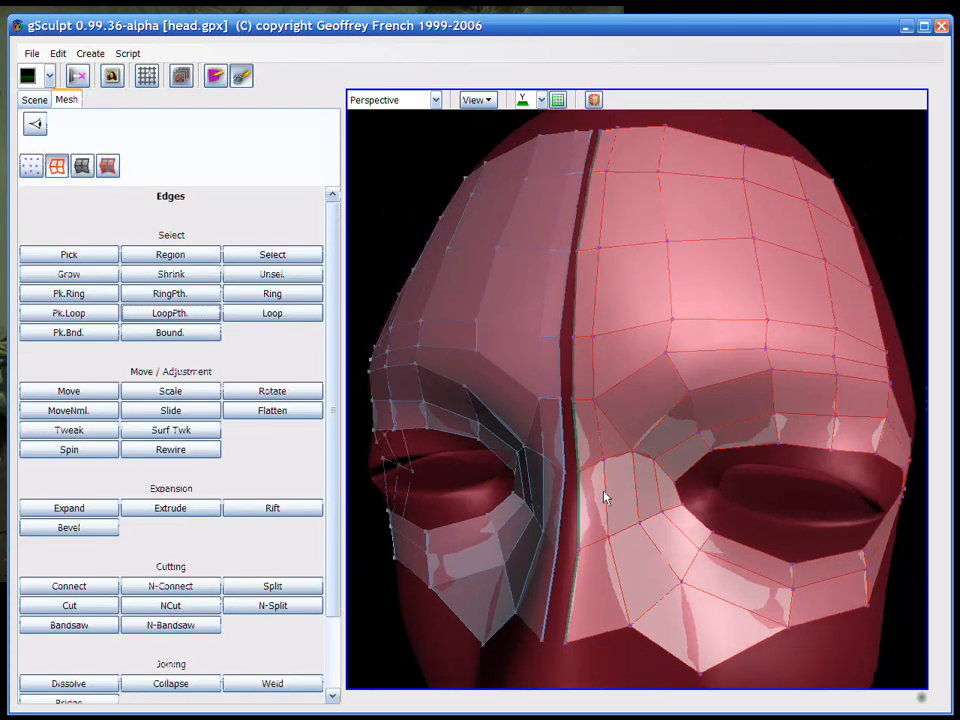
- Return the construction plan to its Mirror action and weld the two selected centre edge paths using the Mid-point style
{"action": "left_click", "coordinate": [34, 100]}
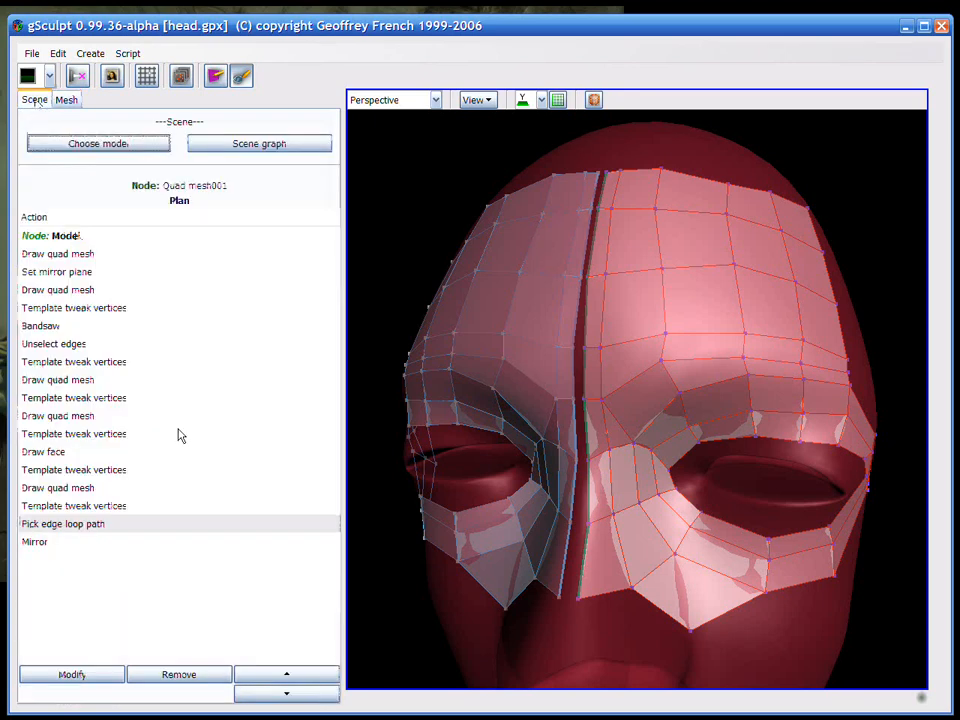
{"action": "left_click", "coordinate": [36, 541]}
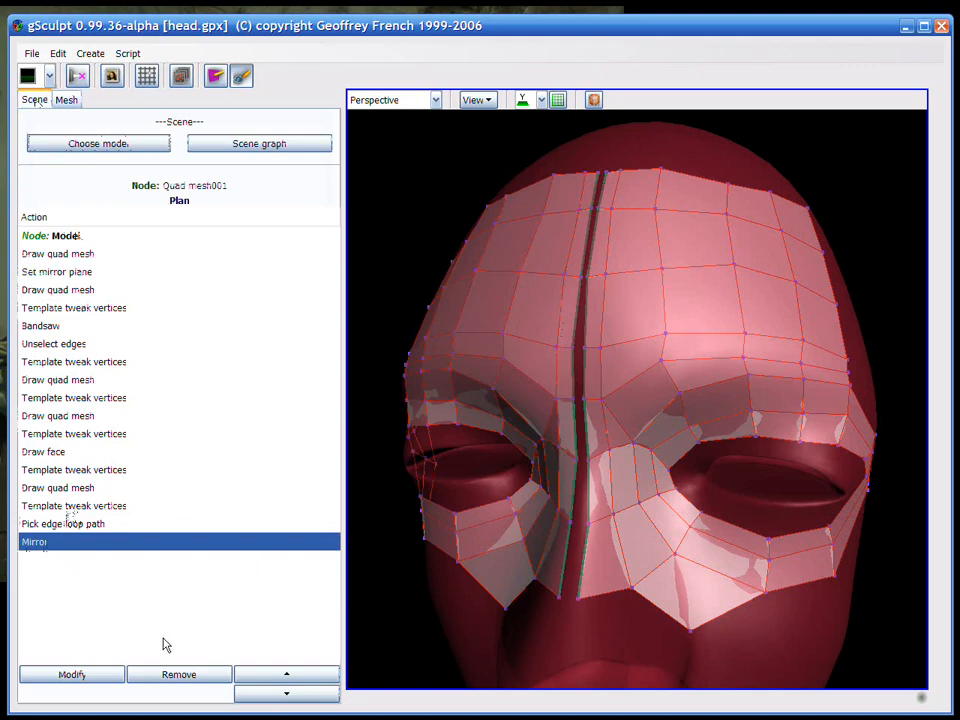
{"action": "left_click", "coordinate": [68, 100]}
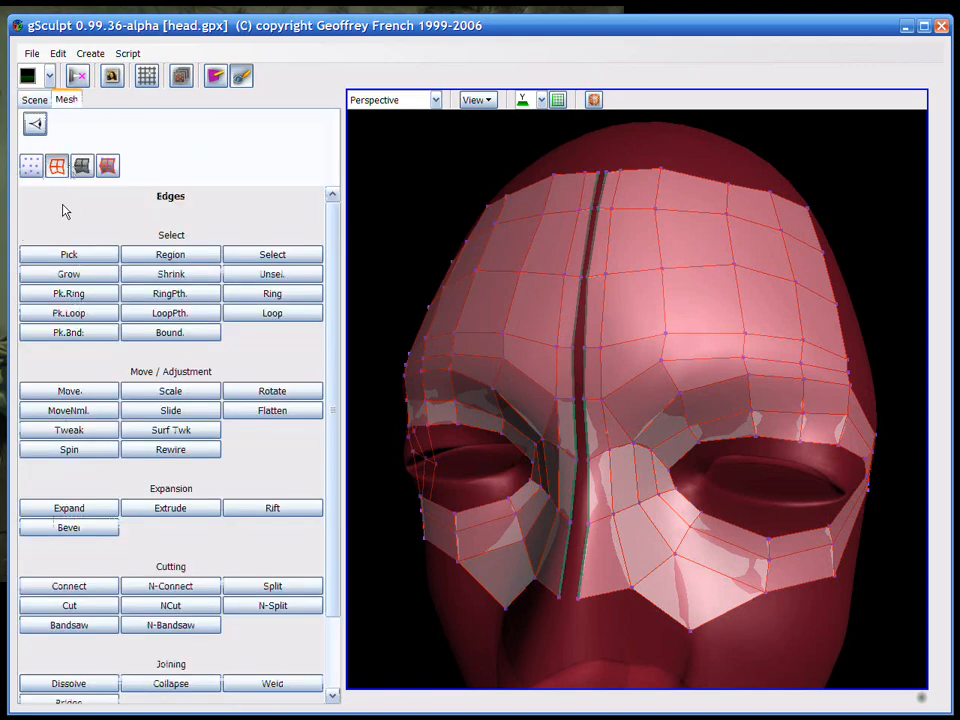
{"action": "left_click_drag", "start_coordinate": [332, 474], "coordinate": [330, 567]}
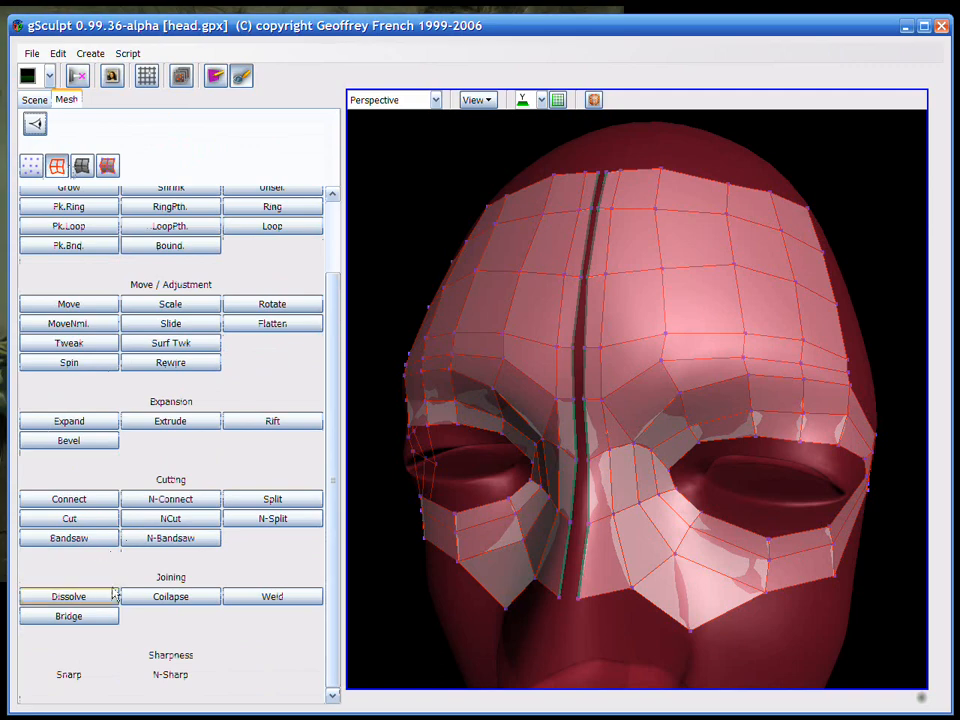
{"action": "left_click", "coordinate": [262, 598]}
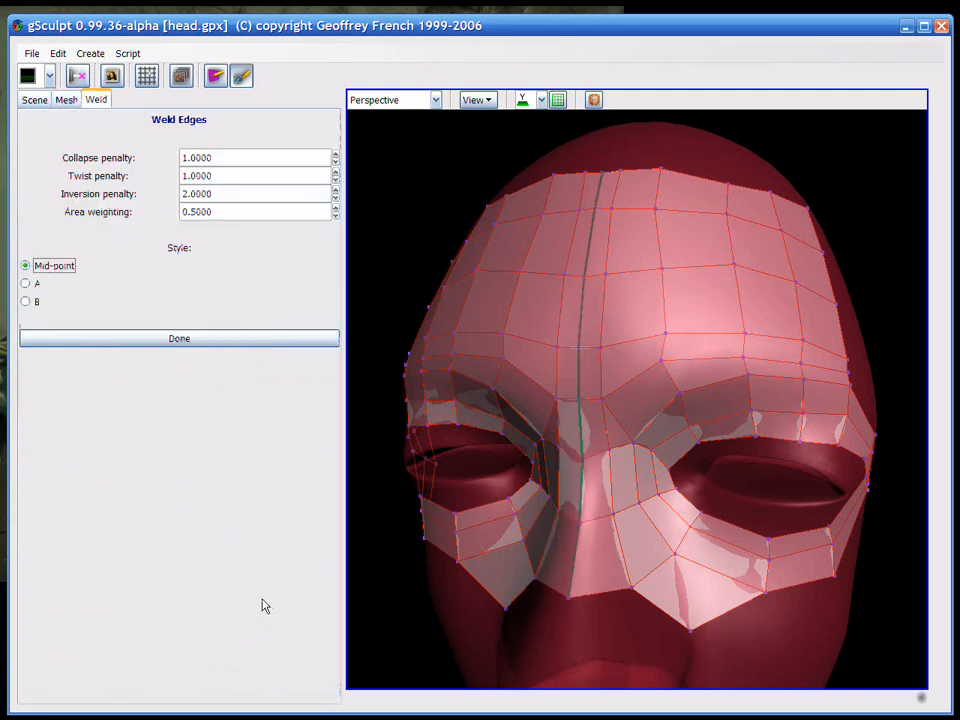
{"action": "middle_click_drag", "start_coordinate": [722, 396], "coordinate": [604, 349]}
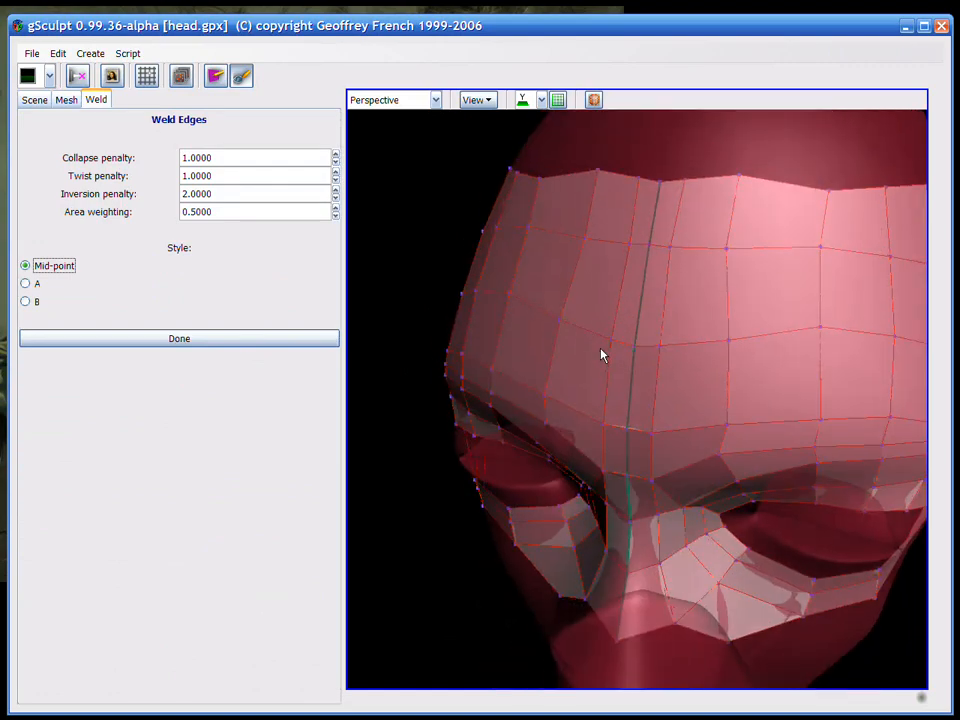
- Unselect all edges and use Template Tweak to snap the centre seam vertices from forehead to nose onto the head surface
{"action": "left_click", "coordinate": [820, 412]}
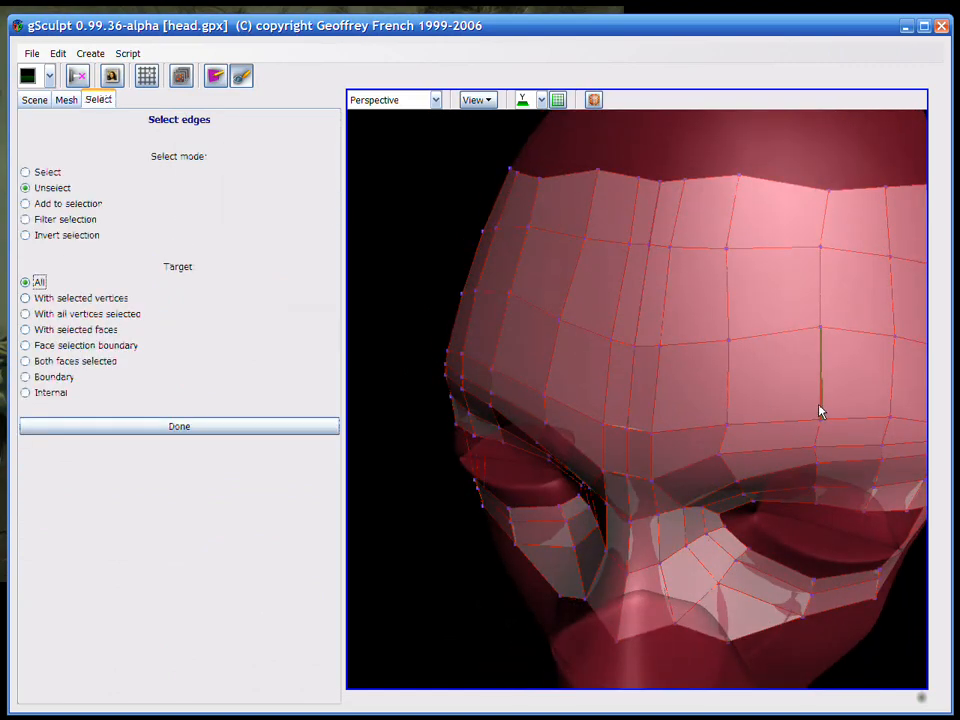
{"action": "middle_click_drag", "start_coordinate": [692, 276], "coordinate": [666, 527]}
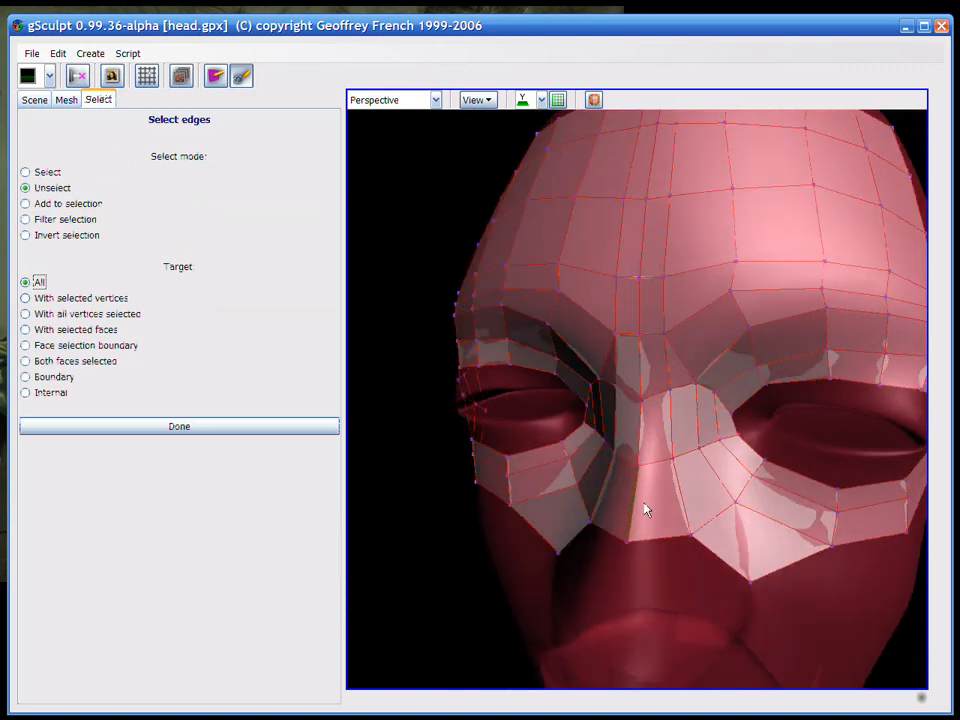
{"action": "key", "text": "t"}
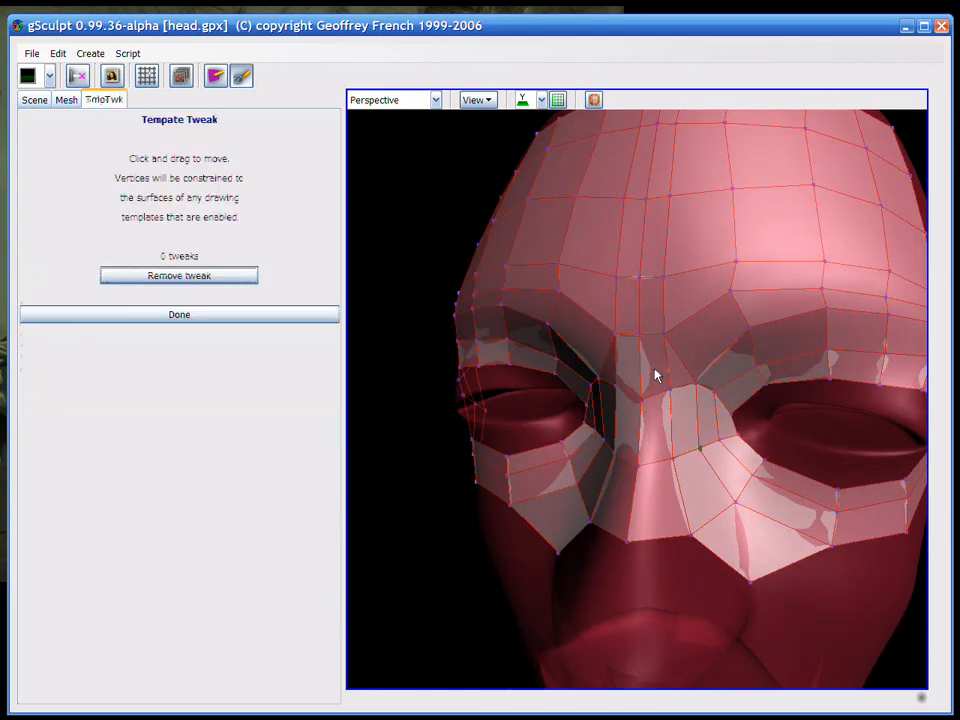
{"action": "middle_click_drag", "start_coordinate": [688, 343], "coordinate": [690, 430]}
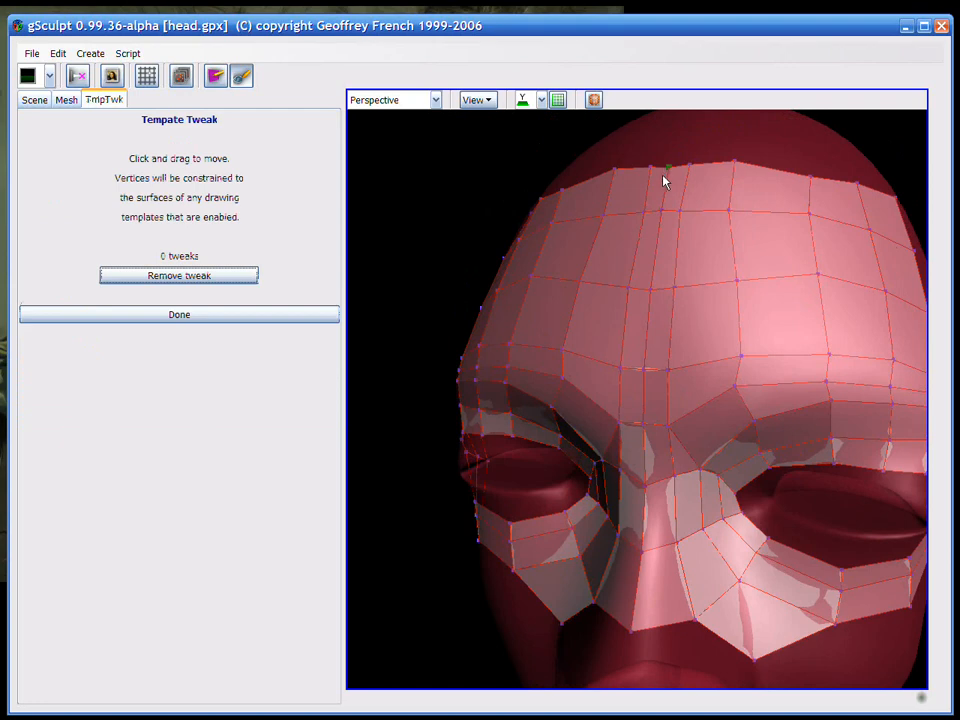
{"action": "left_click_drag", "start_coordinate": [664, 181], "coordinate": [664, 254]}
{"action": "left_click", "coordinate": [643, 372]}
{"action": "left_click", "coordinate": [655, 294]}
{"action": "left_click", "coordinate": [647, 495]}
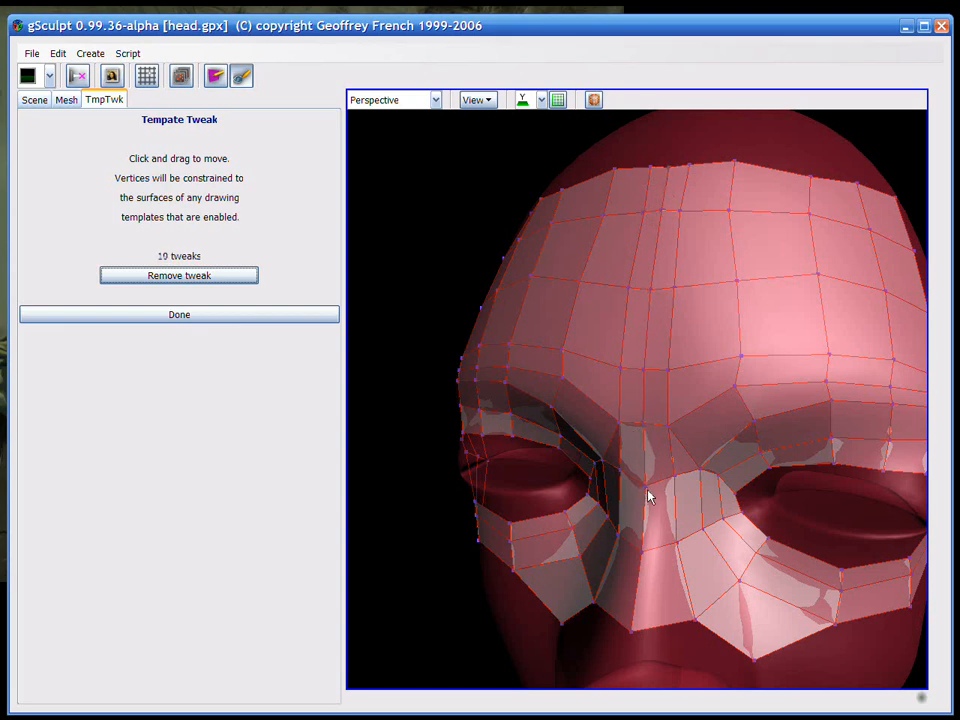
{"action": "left_click", "coordinate": [644, 552]}
{"action": "middle_click_drag", "start_coordinate": [643, 615], "coordinate": [627, 257]}
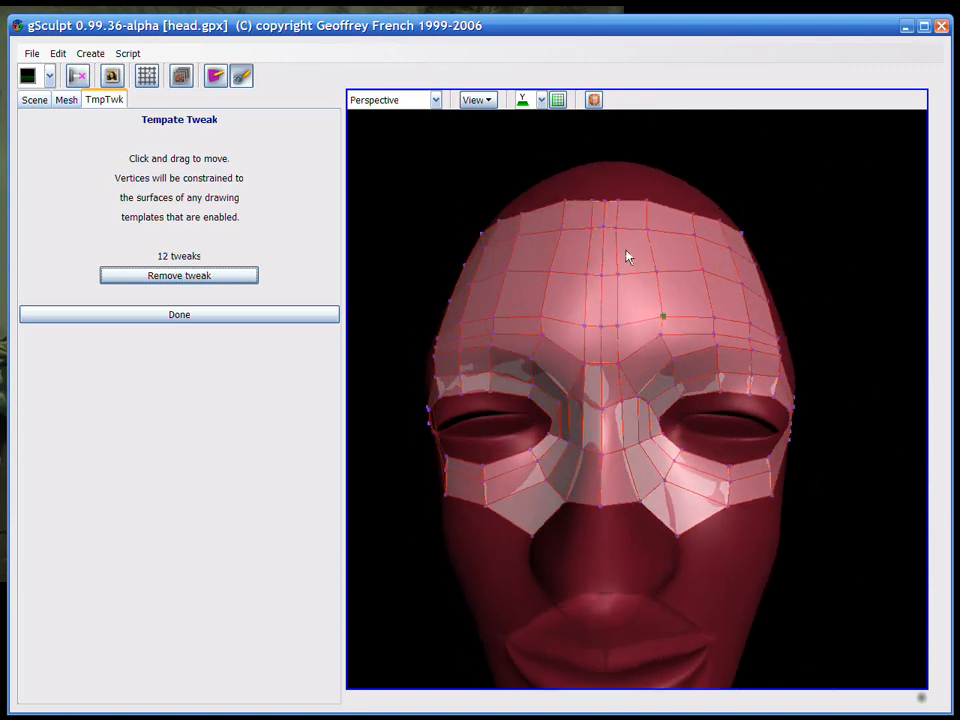
- Hide the solid background head model, examine the joined mesh from the side and front, and finish Template Tweak
{"action": "left_click", "coordinate": [594, 100]}
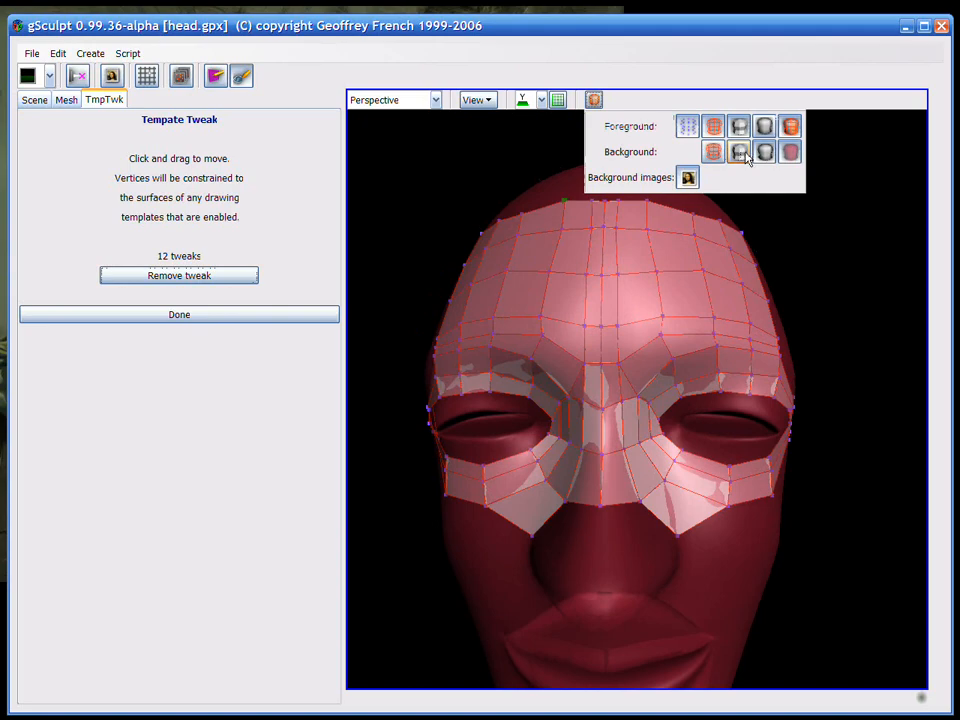
{"action": "left_click", "coordinate": [745, 156]}
{"action": "middle_click_drag", "start_coordinate": [838, 478], "coordinate": [577, 409]}
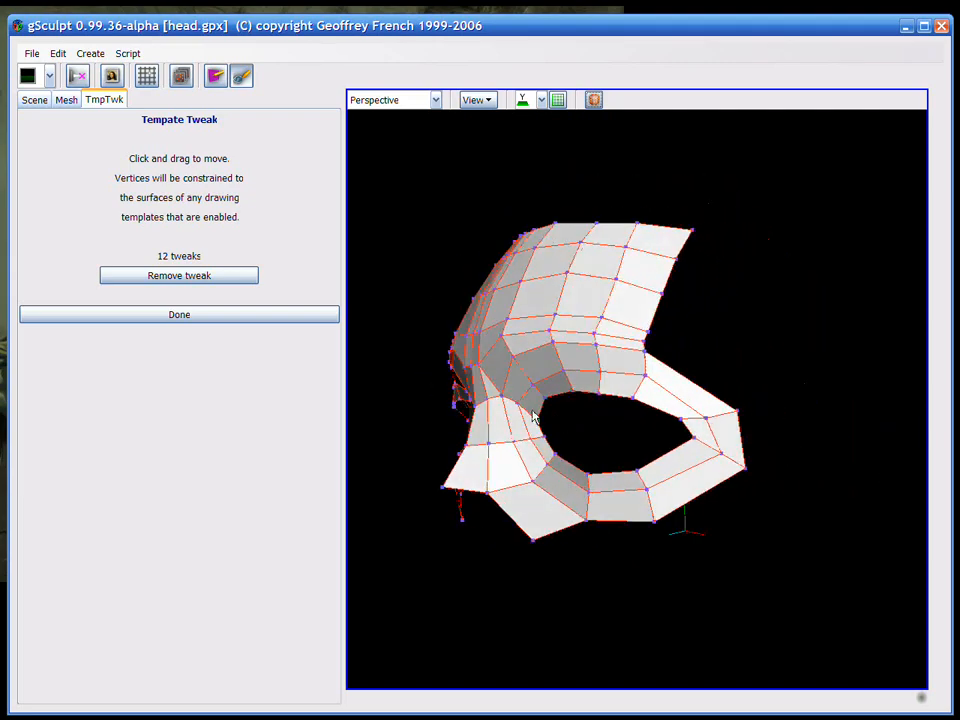
{"action": "left_click", "coordinate": [243, 316]}
{"action": "middle_click_drag", "start_coordinate": [570, 360], "coordinate": [495, 322]}
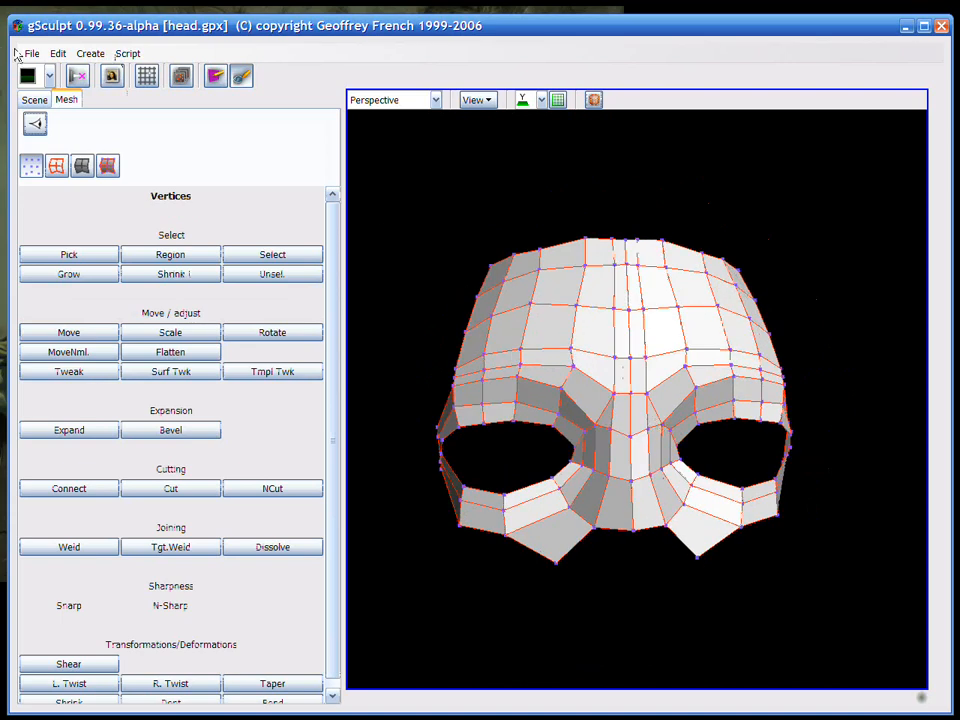